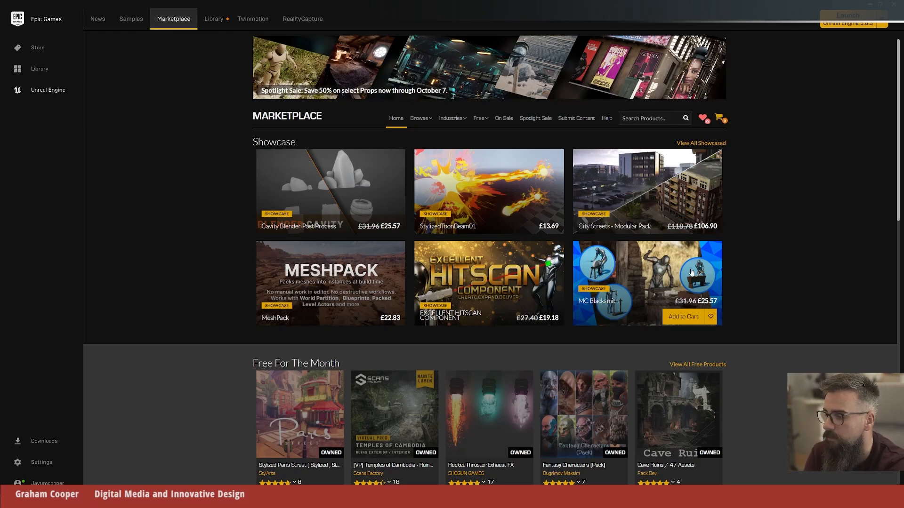
# Step: Look over the Marketplace home page, including the New Releases and Free For The Month assets
pyautogui.scroll(-9, 806, 292)
pyautogui.scroll(-5, 794, 289)
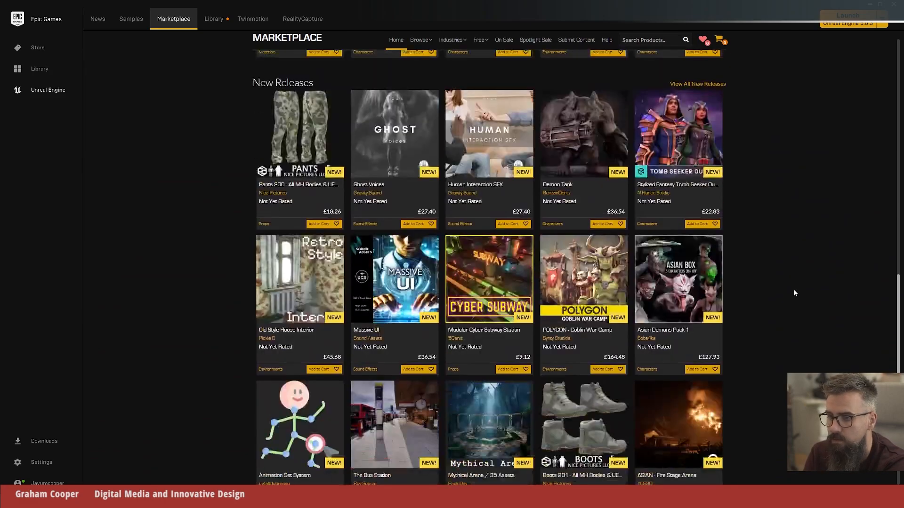
pyautogui.scroll(15, 792, 289)
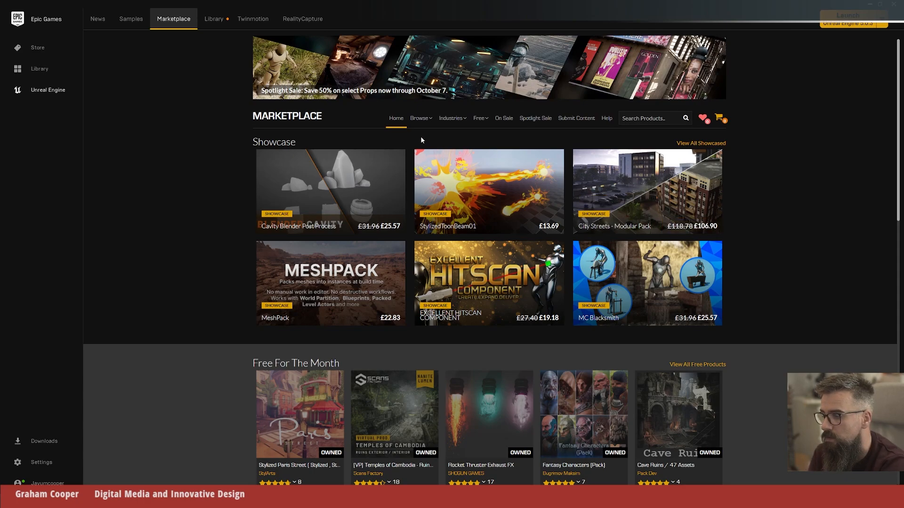
pyautogui.scroll(-4, 792, 292)
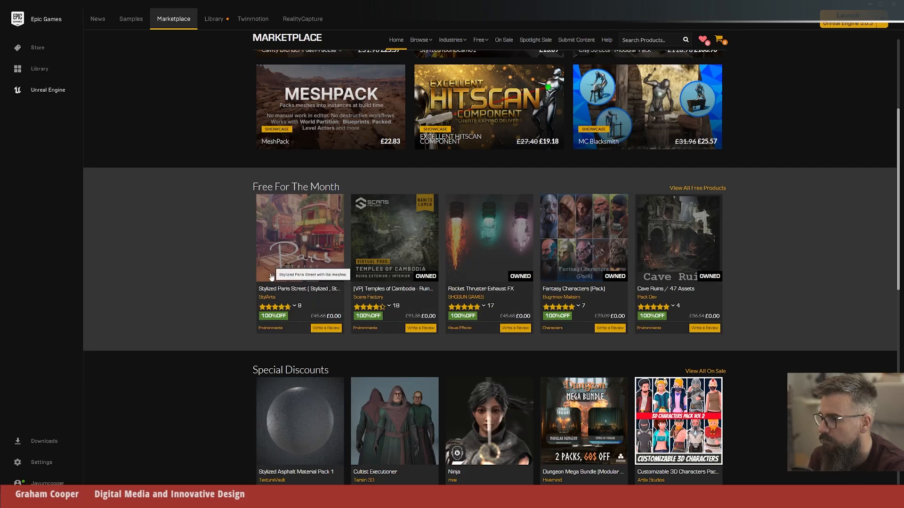
pyautogui.moveTo(296, 306)
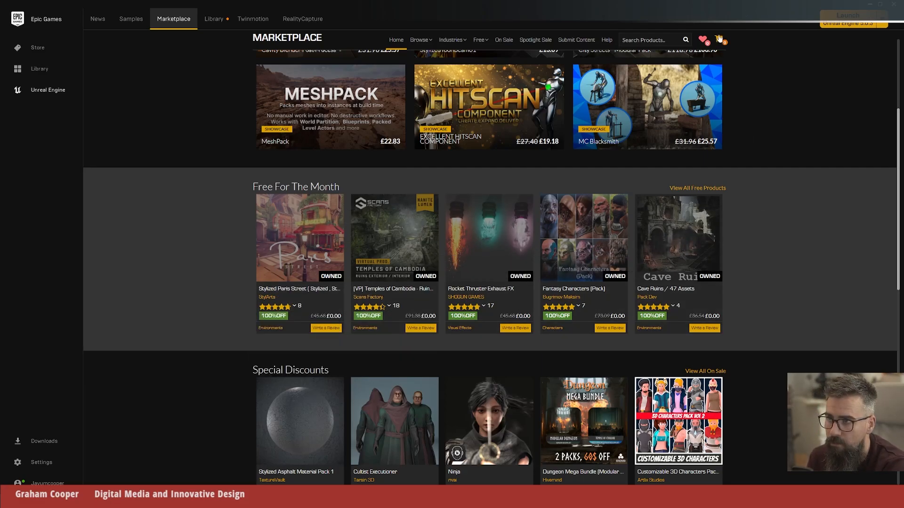
pyautogui.moveTo(709, 236)
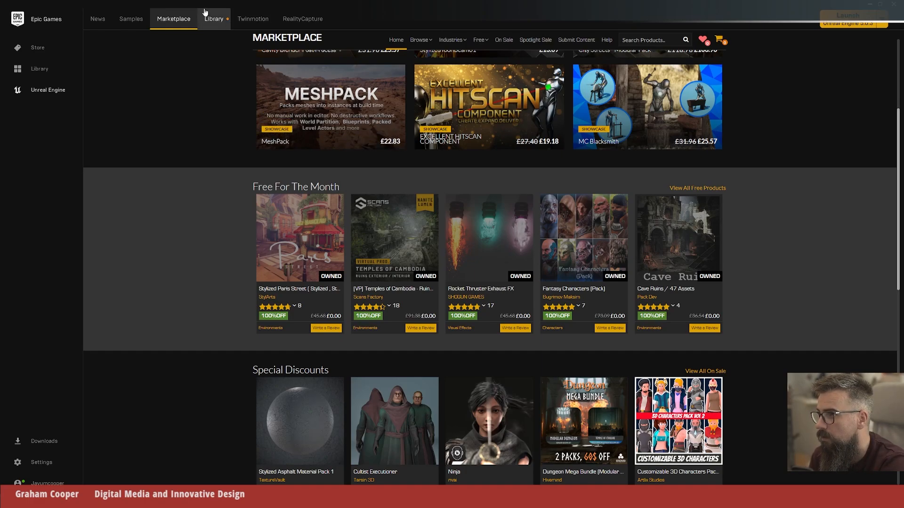
# Step: Open the Unreal Engine library and look through the existing projects and the owned assets in the Vault
pyautogui.click(210, 20)
pyautogui.scroll(-4, 798, 267)
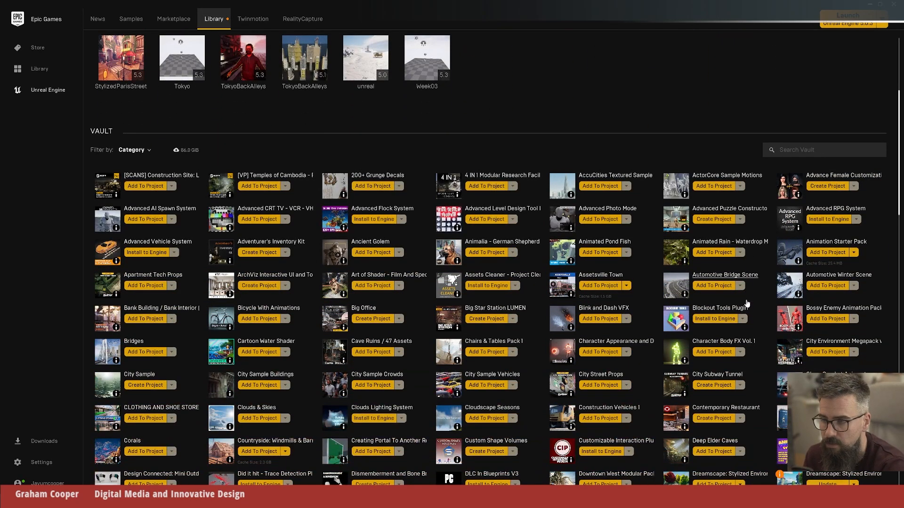
pyautogui.scroll(2, 747, 303)
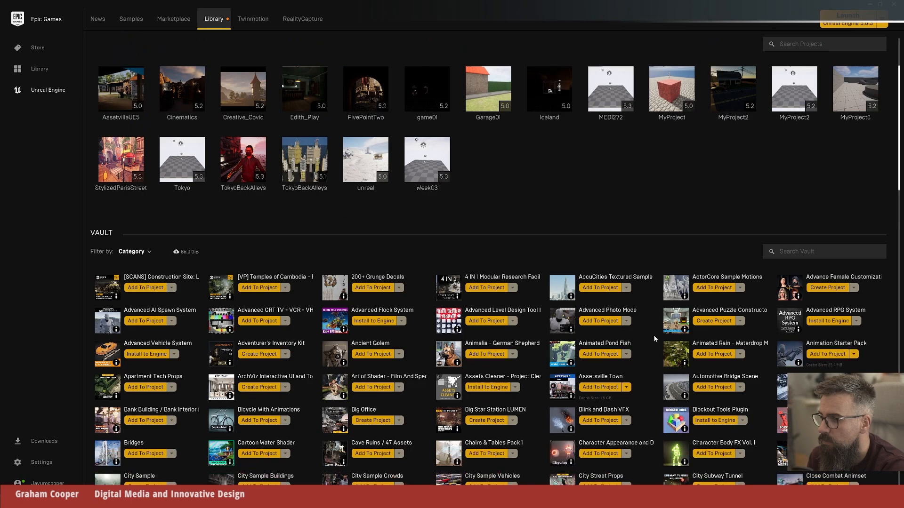
pyautogui.scroll(-15, 654, 338)
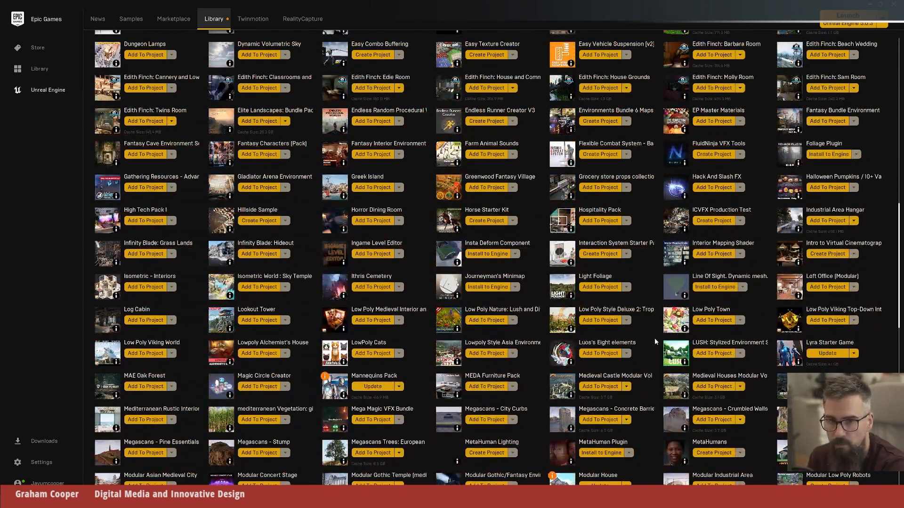
pyautogui.scroll(-15, 654, 338)
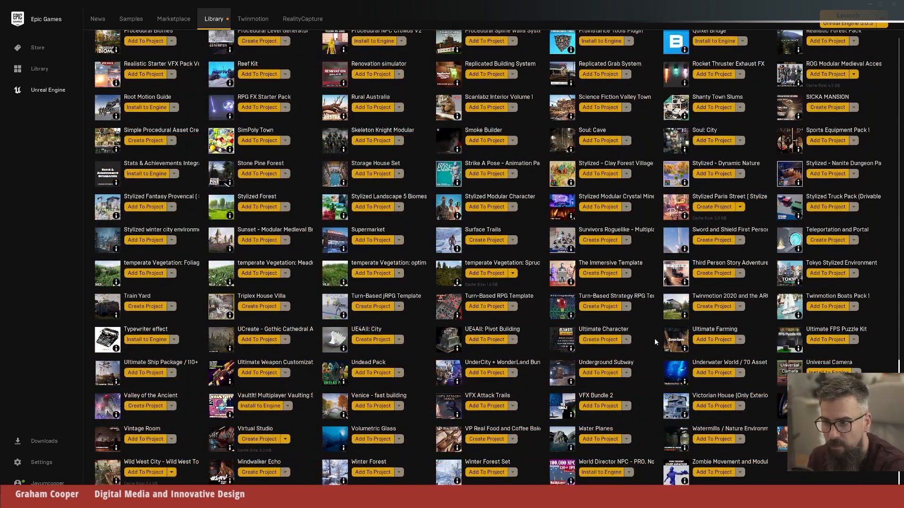
pyautogui.scroll(3, 654, 338)
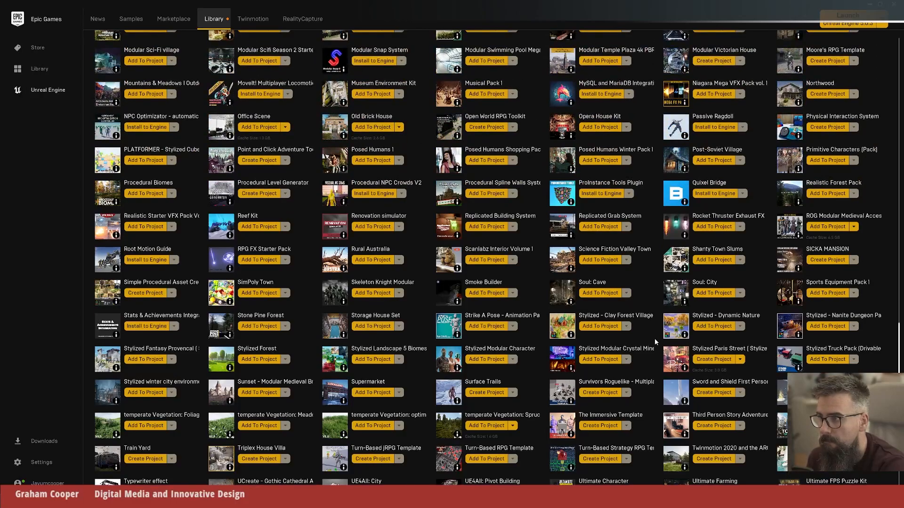
pyautogui.scroll(3, 654, 338)
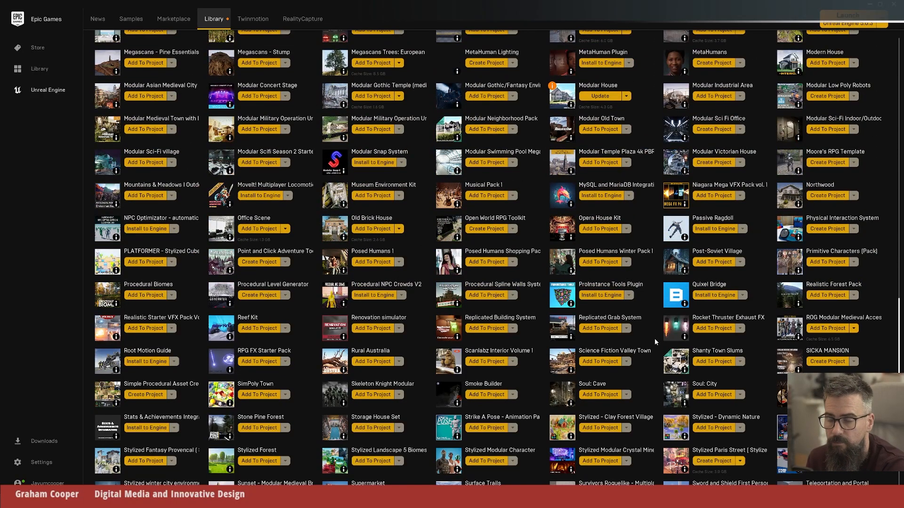
pyautogui.scroll(9, 654, 338)
pyautogui.scroll(20, 654, 338)
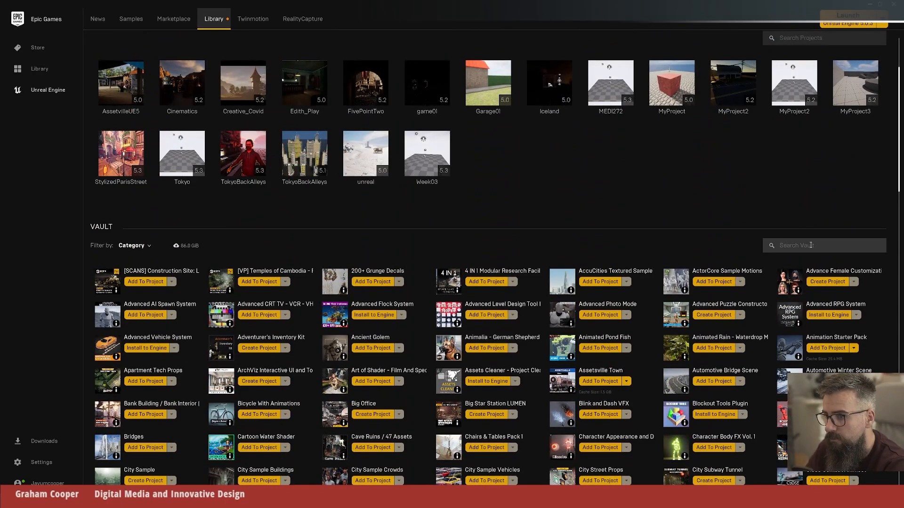
# Step: Search the Vault for "as", open the Assetsville Town content page and look through its preview images
pyautogui.write('as')
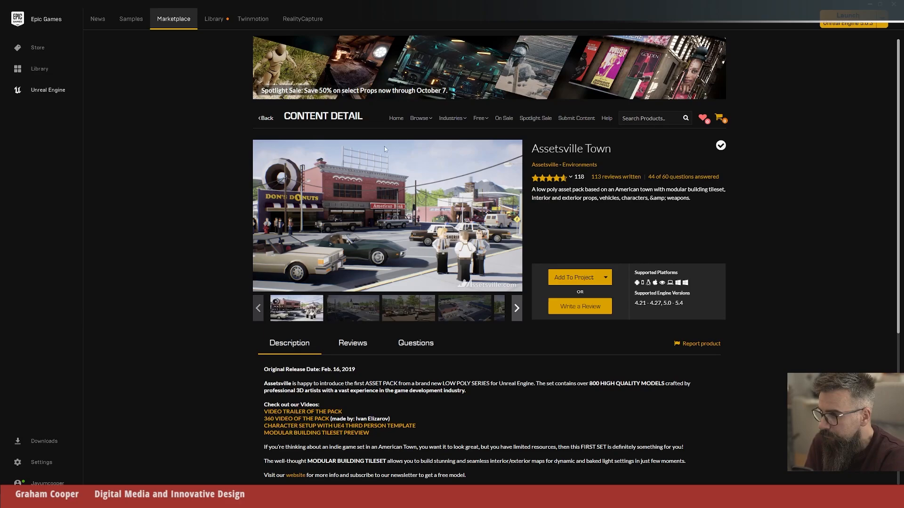
pyautogui.click(341, 311)
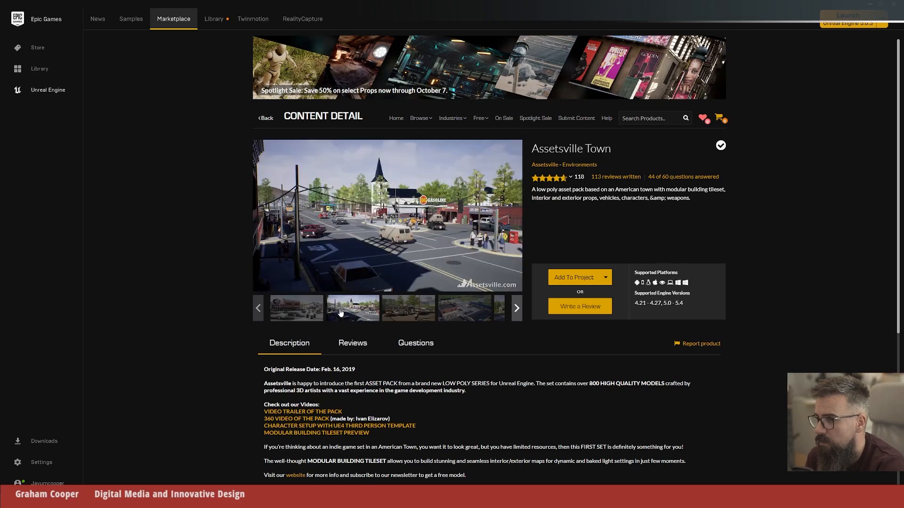
pyautogui.click(408, 316)
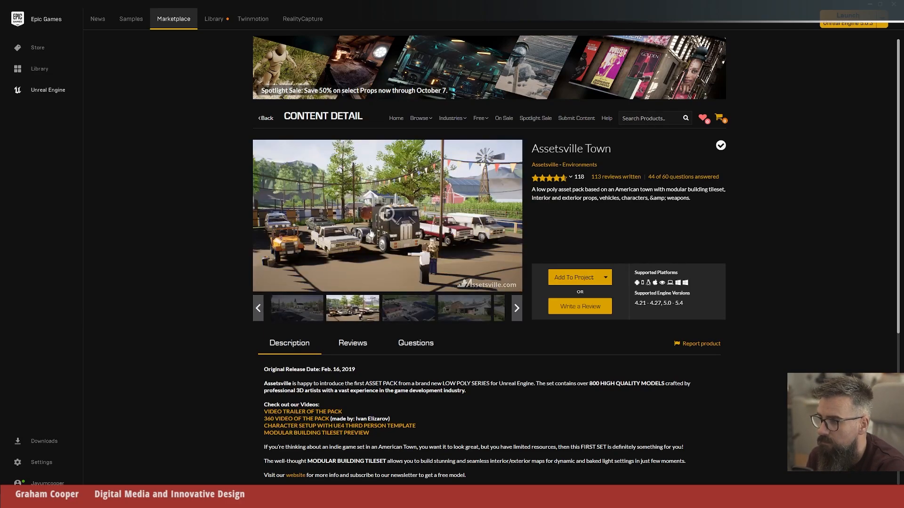
pyautogui.click(452, 311)
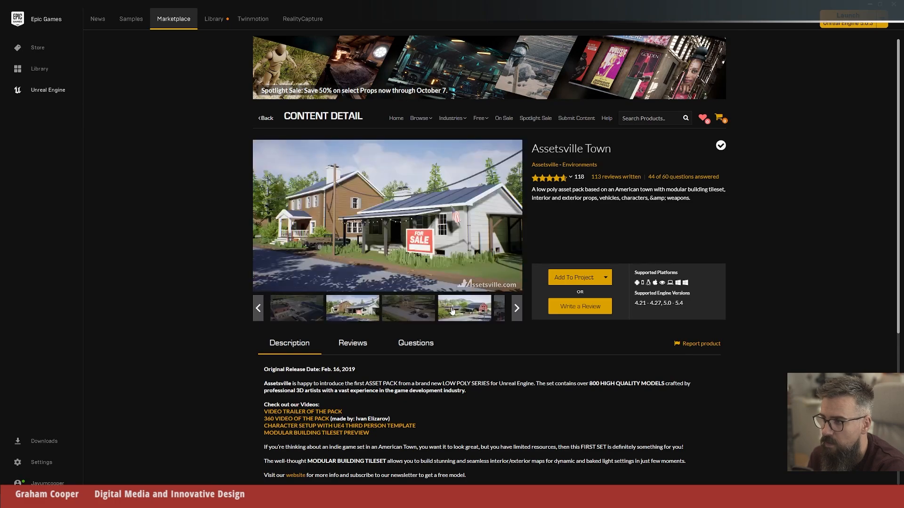
pyautogui.click(500, 311)
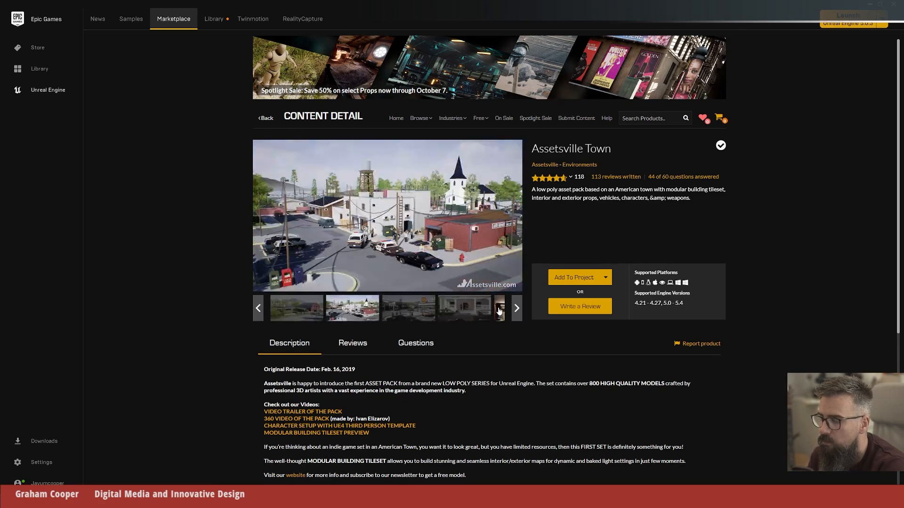
pyautogui.click(465, 314)
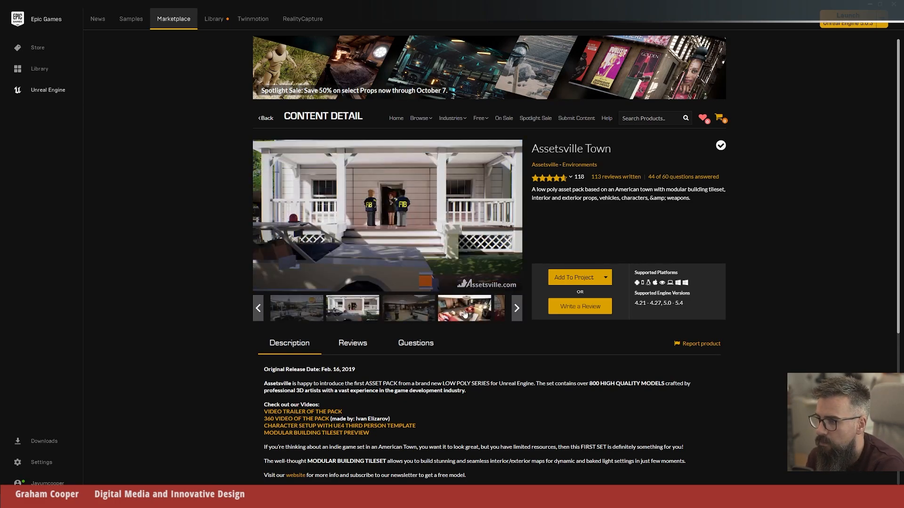
pyautogui.click(464, 314)
pyautogui.click(465, 314)
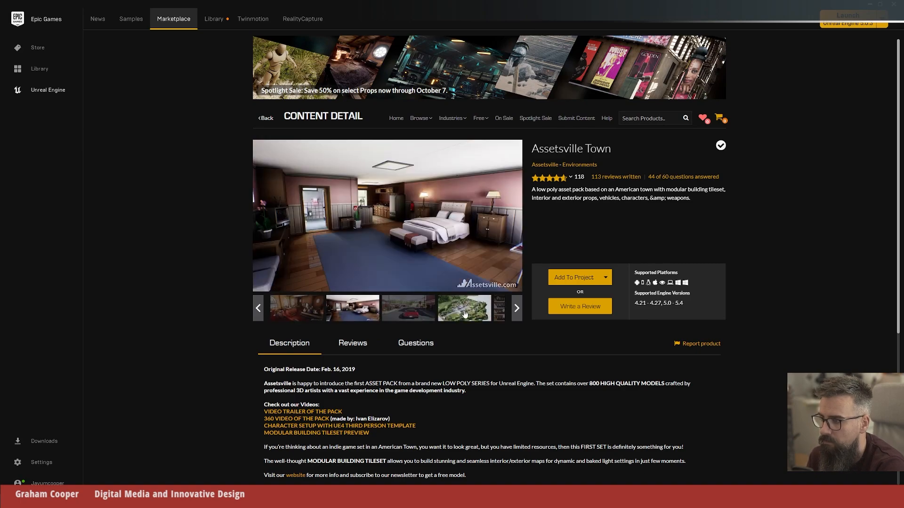
pyautogui.click(464, 314)
pyautogui.click(464, 314)
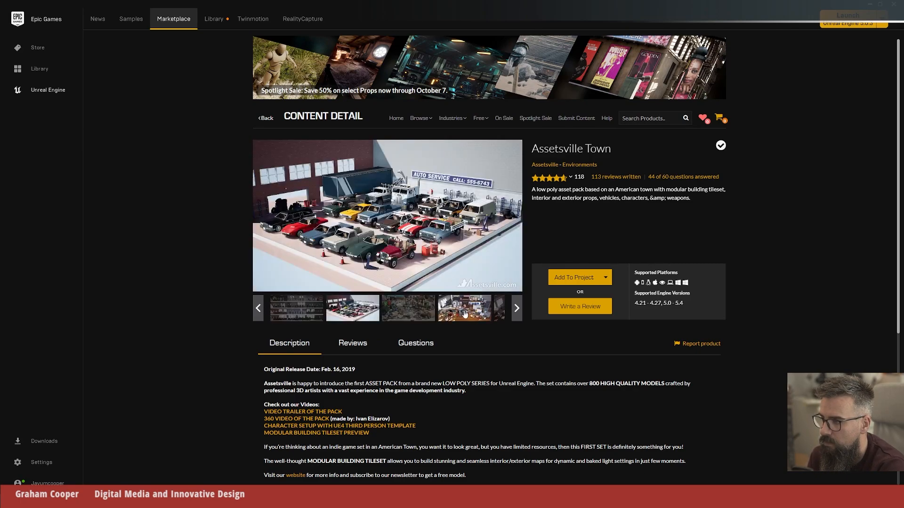
pyautogui.click(464, 314)
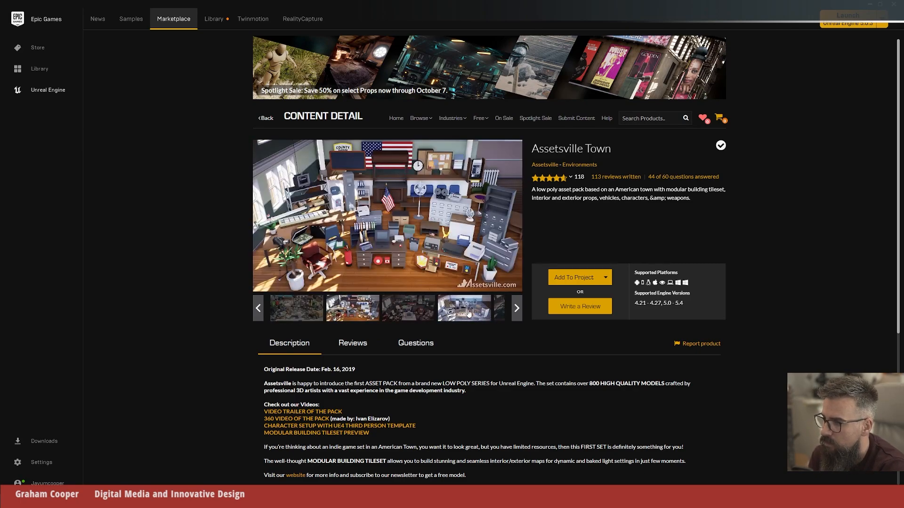
pyautogui.click(468, 314)
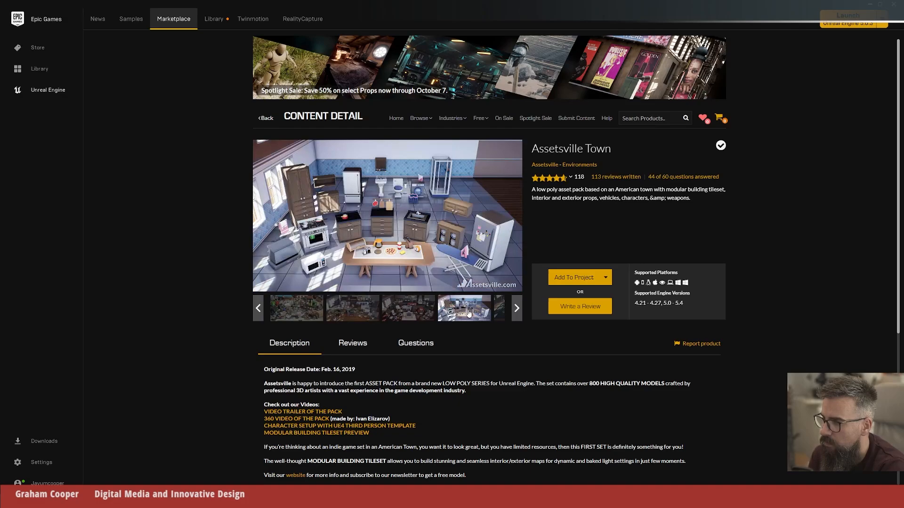
pyautogui.click(499, 315)
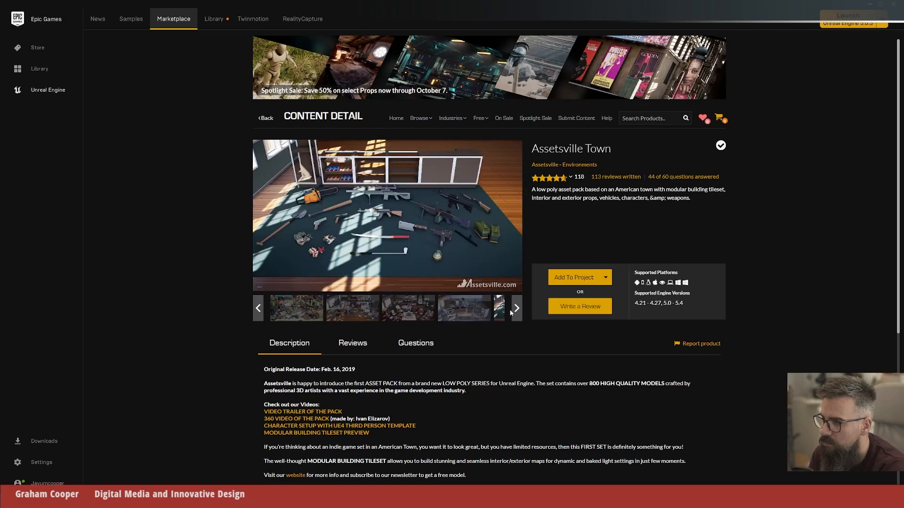
pyautogui.click(517, 308)
pyautogui.click(472, 315)
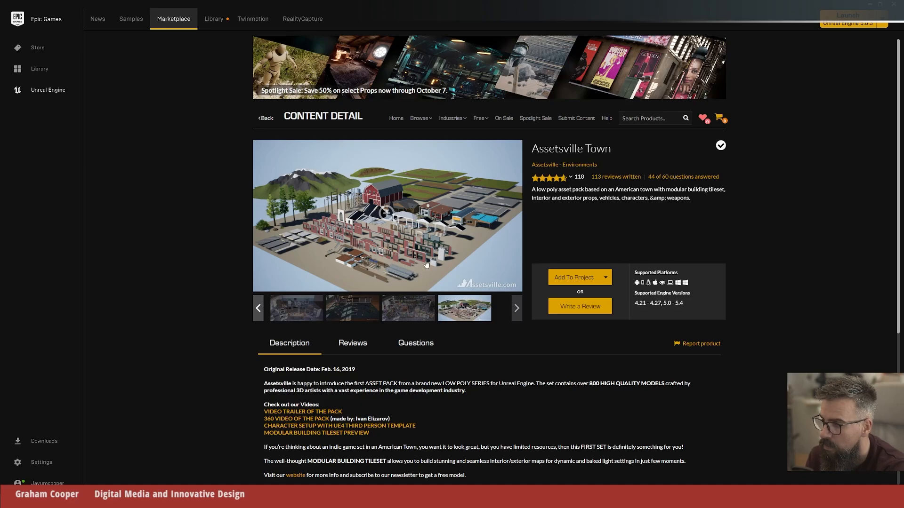
pyautogui.click(398, 311)
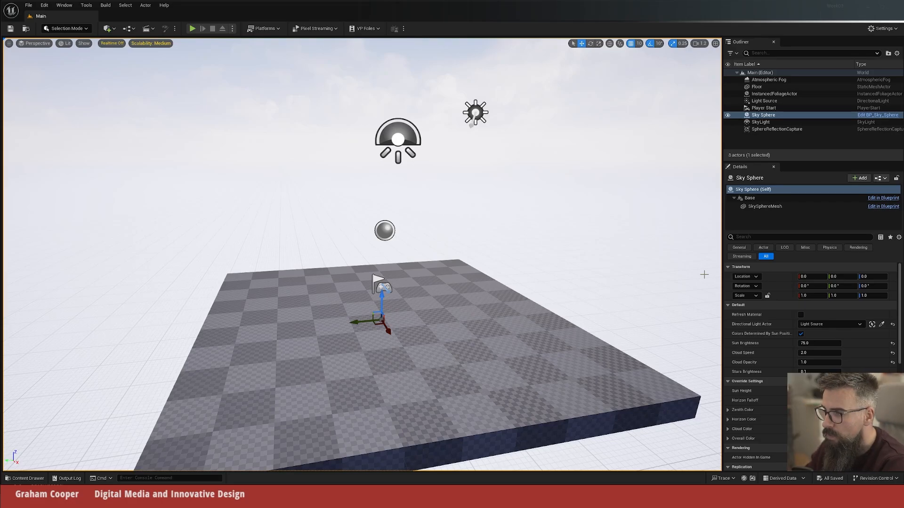
# Step: In the Unreal Editor, create a new level from the Basic template
pyautogui.moveTo(580, 205); pyautogui.dragTo(575, 241)
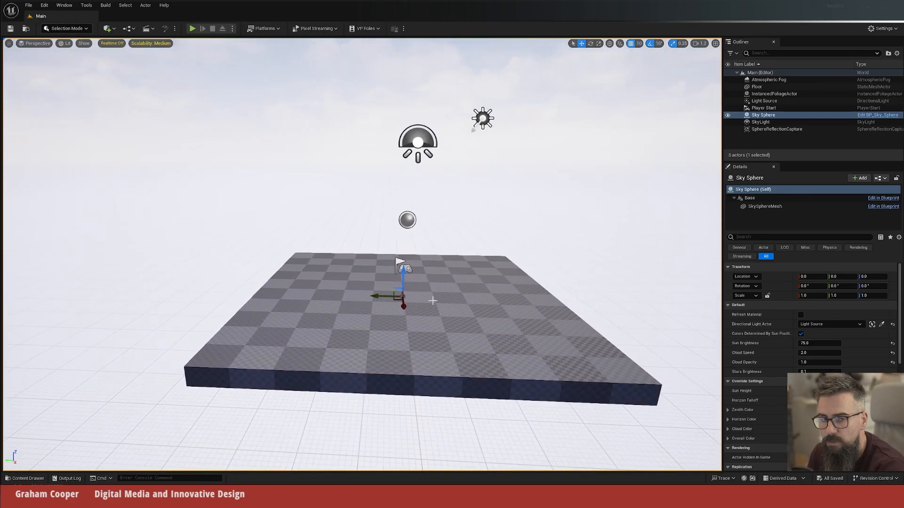
pyautogui.click(29, 5)
pyautogui.click(50, 24)
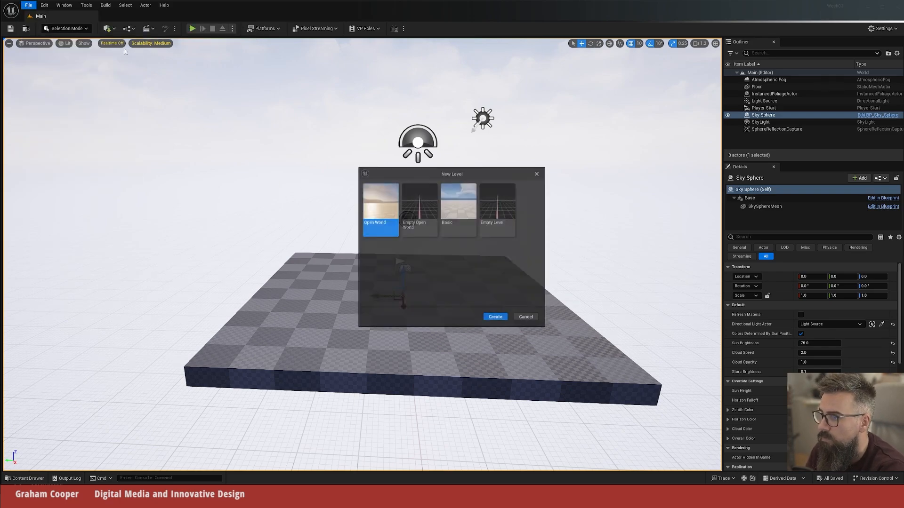
pyautogui.click(460, 209)
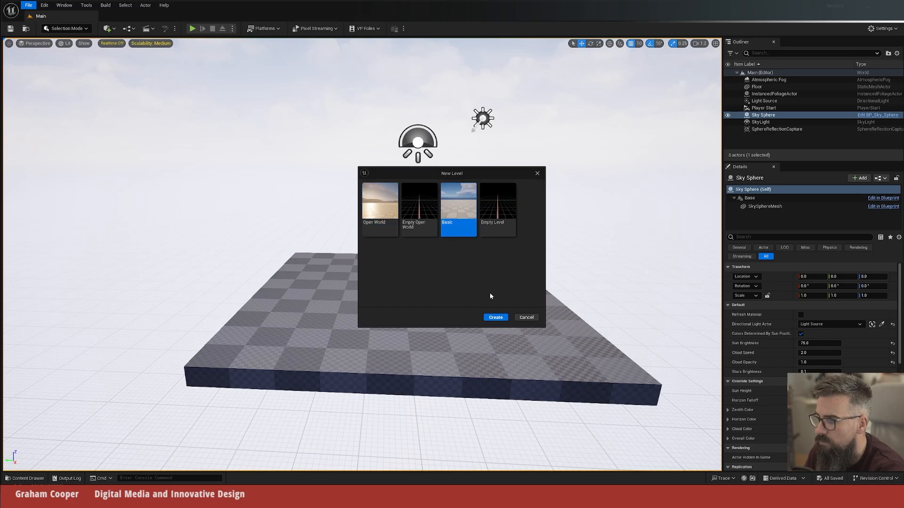
pyautogui.click(495, 318)
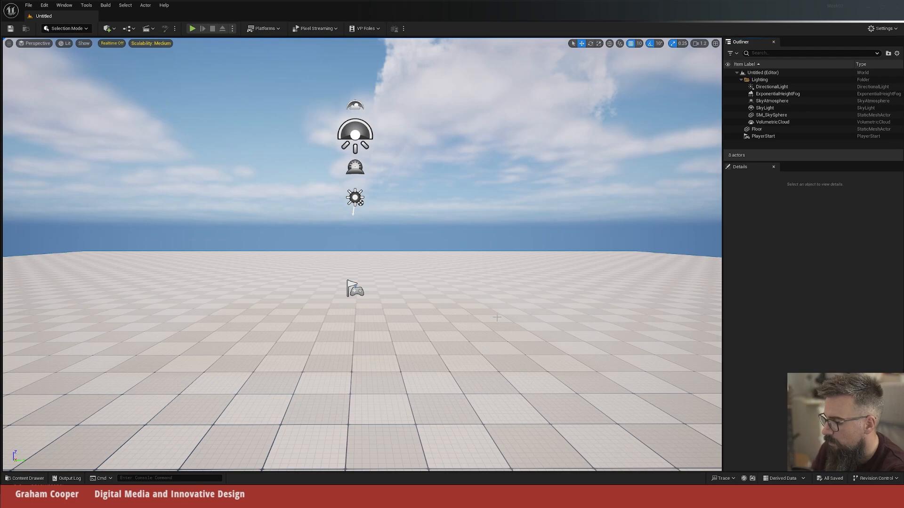
# Step: Save the new level as assettown01 in the Content folder
pyautogui.hotkey('ctrl', 's')
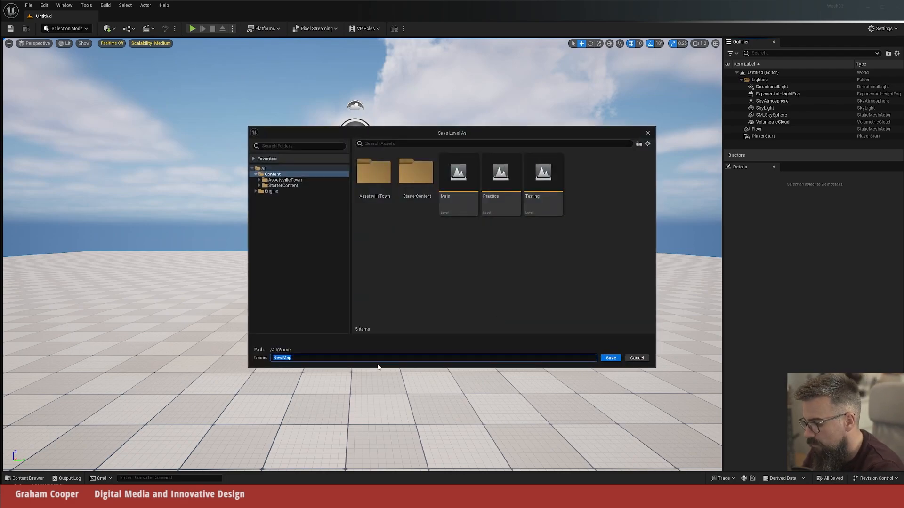
pyautogui.write('assettown01')
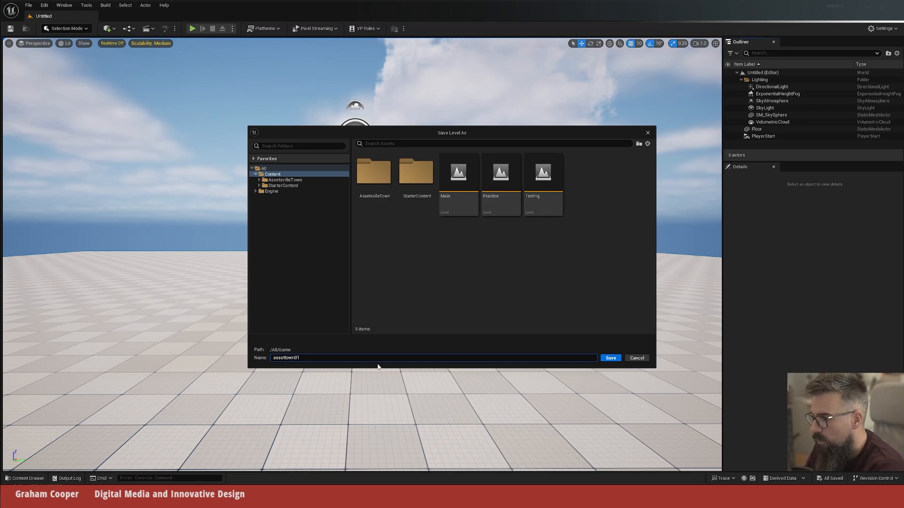
pyautogui.press('Return')
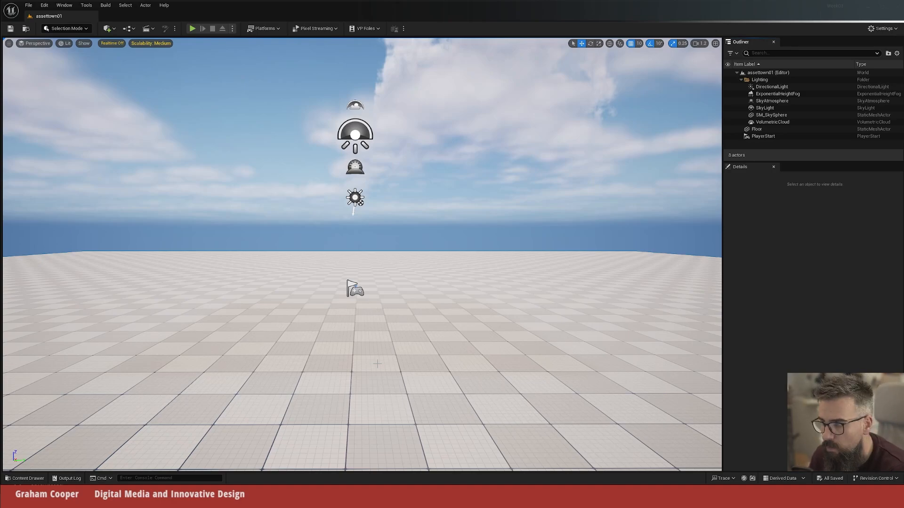
# Step: Collapse the StarterContent folder in the project content and open the AssetsvilleTown folder
pyautogui.press('e')
pyautogui.moveTo(377, 364); pyautogui.dragTo(377, 410, button='right')
pyautogui.press('s')
pyautogui.click(24, 478)
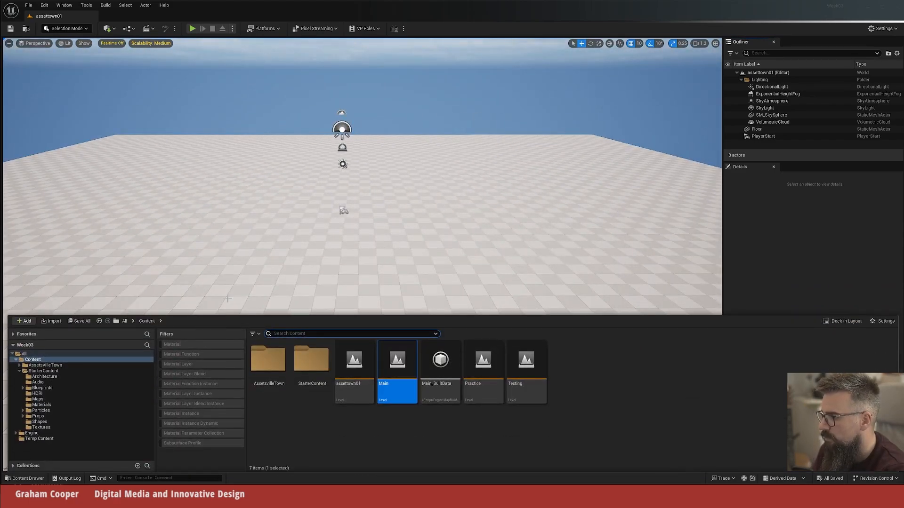
pyautogui.click(19, 371)
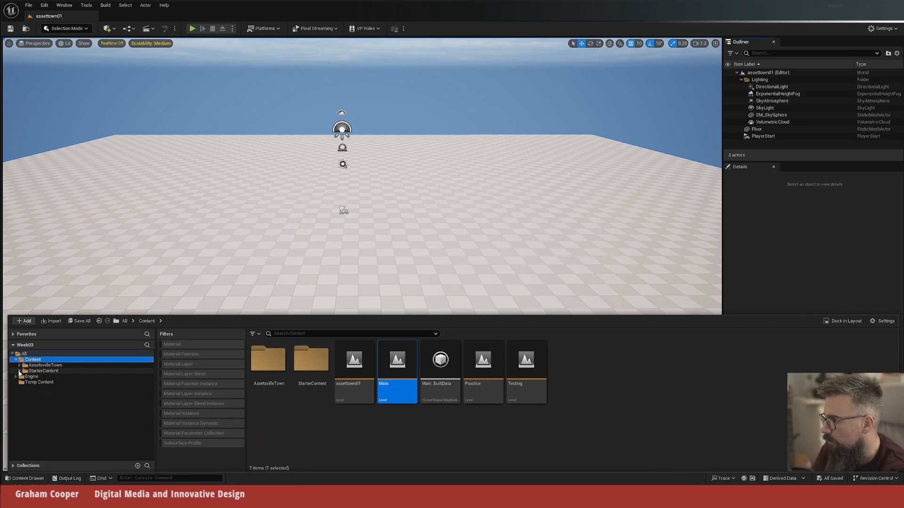
pyautogui.click(36, 366)
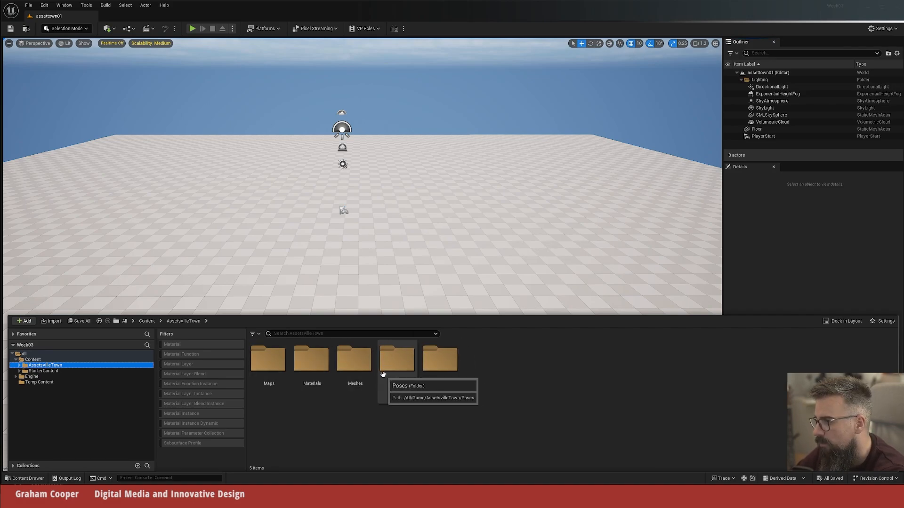
# Step: Look through the Materials, Meshes, Poses and Textures folders of AssetsvilleTown, and open the Buildings folder inside Meshes
pyautogui.click(19, 365)
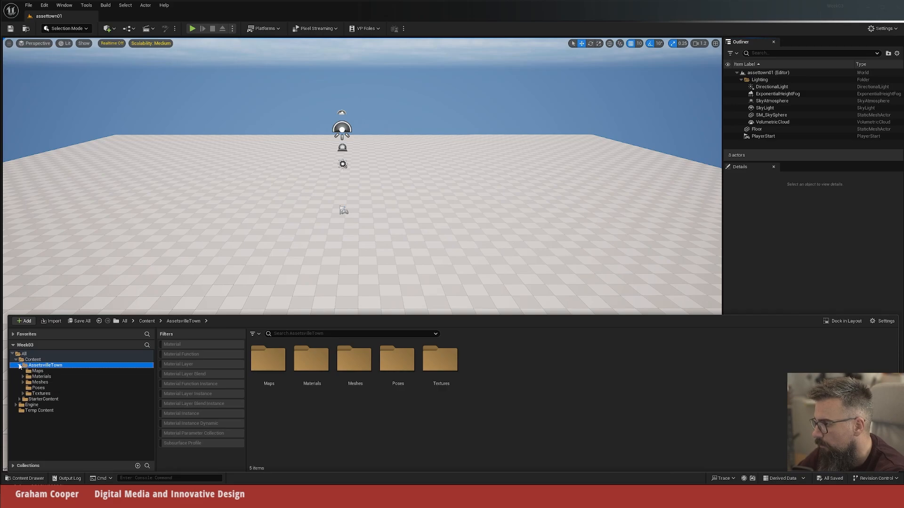
pyautogui.click(39, 377)
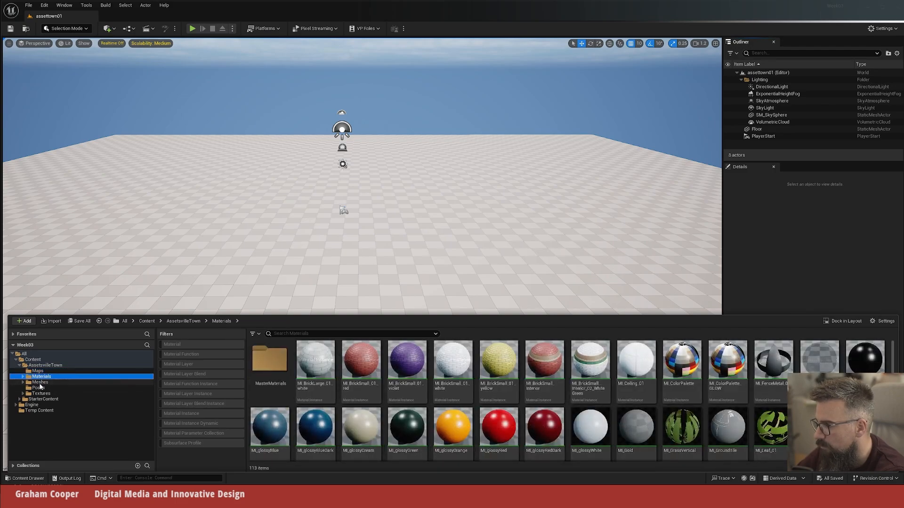
pyautogui.click(40, 382)
pyautogui.click(40, 388)
pyautogui.click(40, 394)
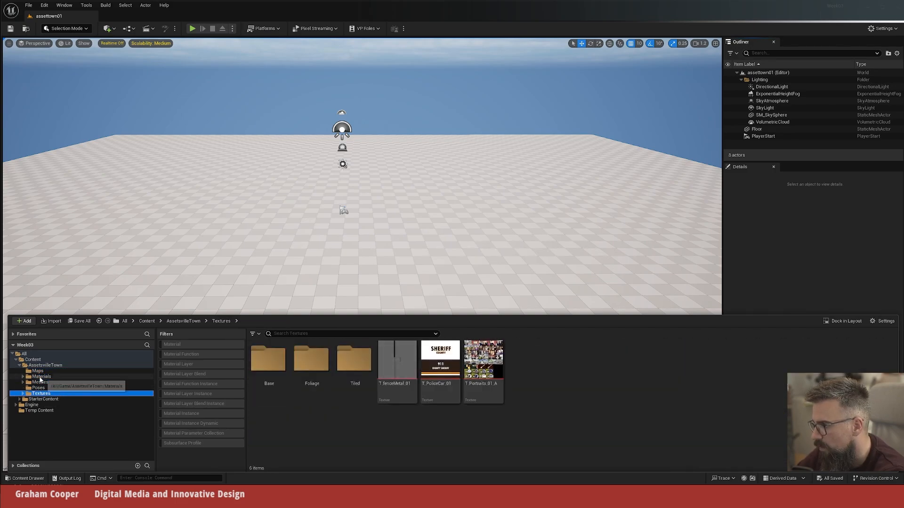
pyautogui.click(40, 383)
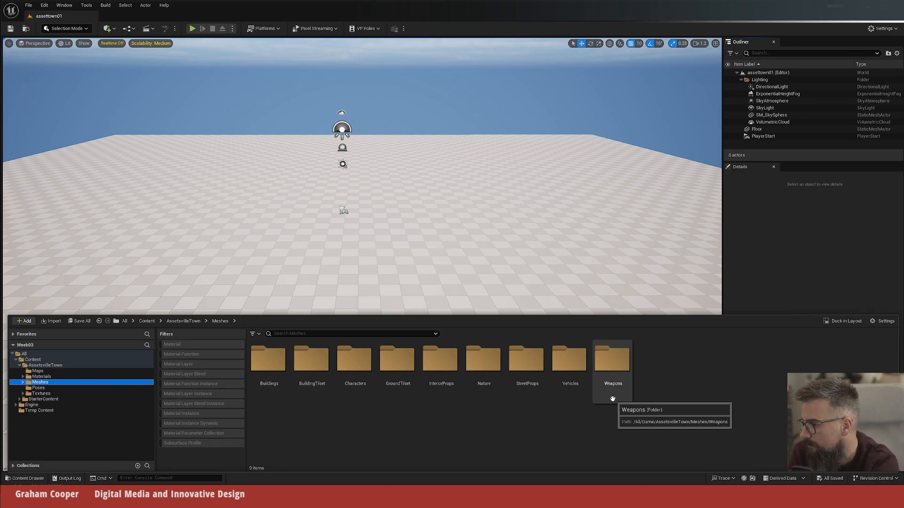
pyautogui.click(271, 366)
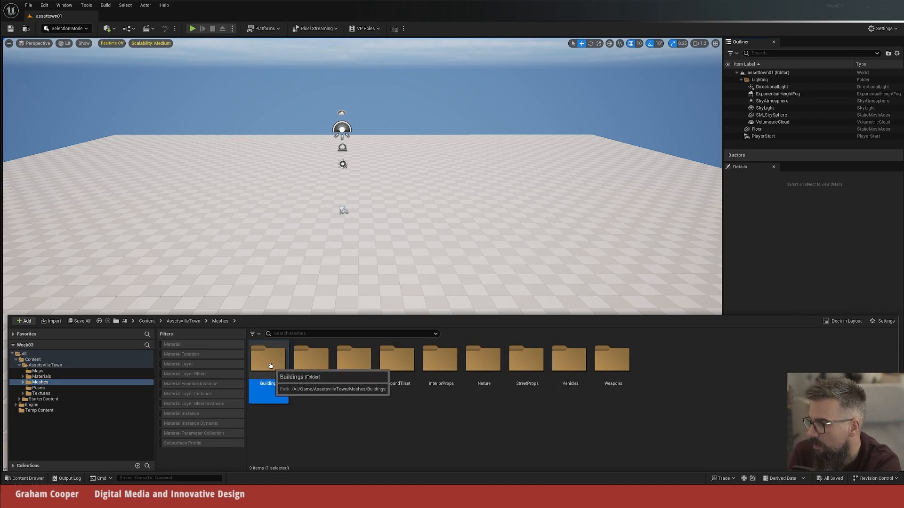
pyautogui.doubleClick(271, 365)
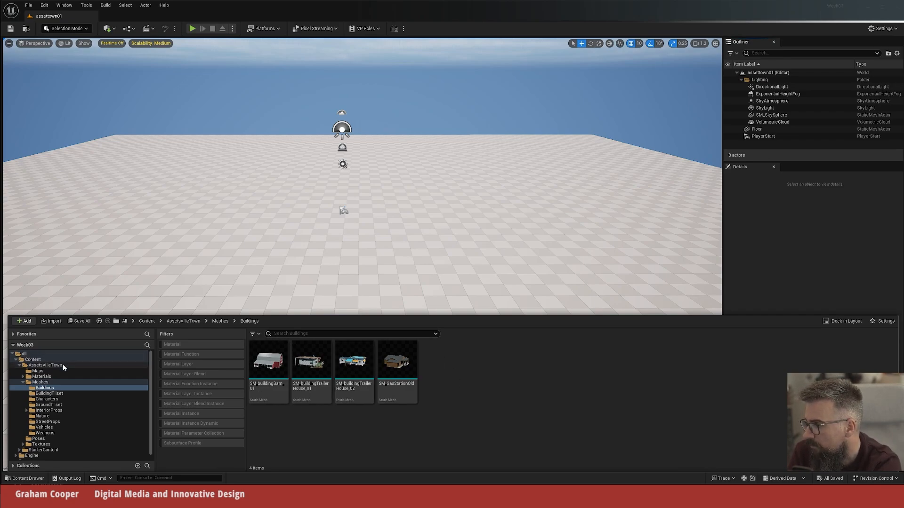
# Step: Open the Demonstration level from the AssetsvilleTown Maps folder and hide the content drawer
pyautogui.click(35, 371)
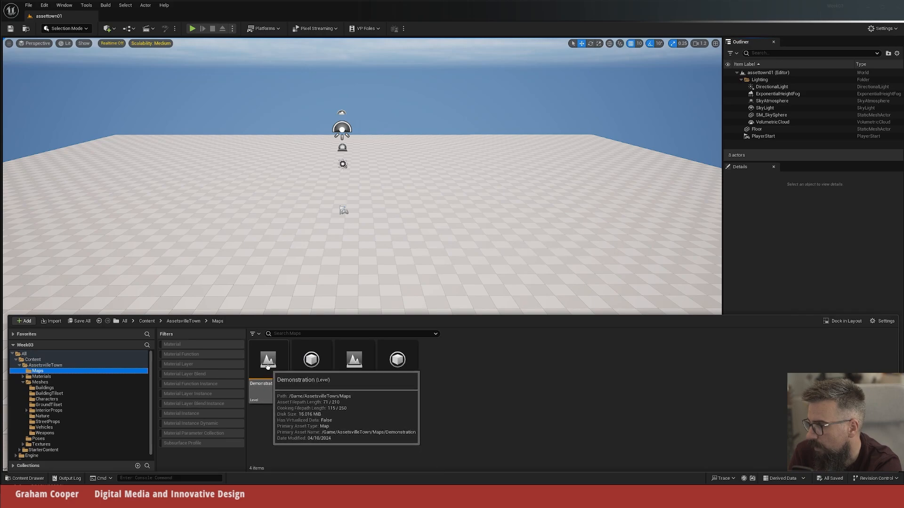
pyautogui.doubleClick(268, 361)
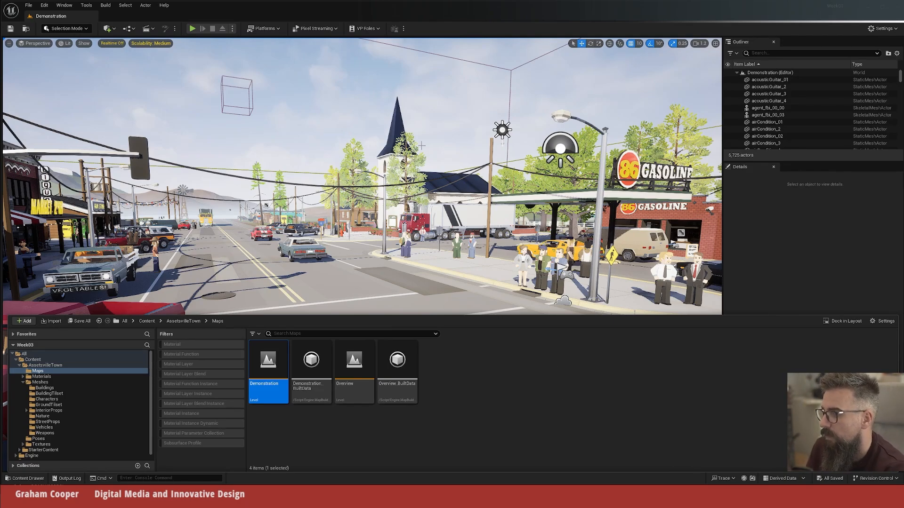
pyautogui.hotkey('ctrl', 'space')
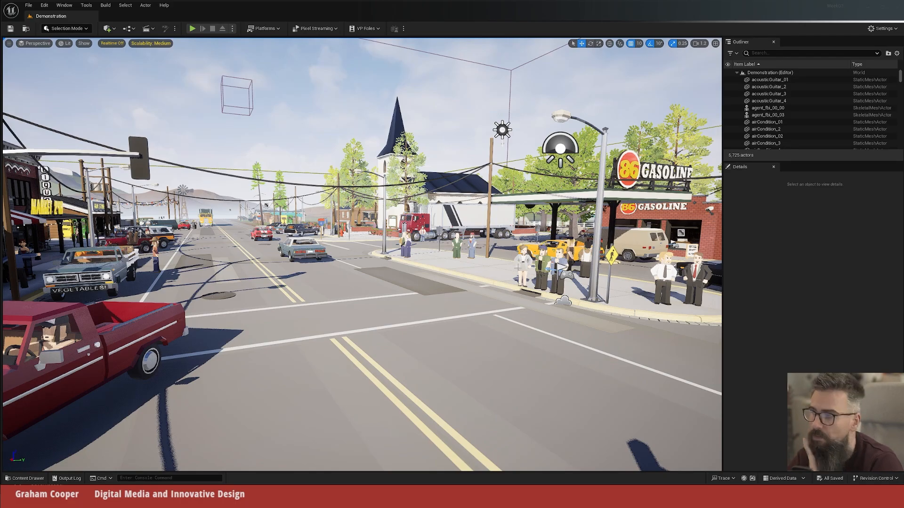
# Step: Inspect individual objects around the sheriff's office crossroads by selecting them, including the van, walls, utility pole, police car, traffic lights and sky
pyautogui.moveTo(362, 254); pyautogui.dragTo(461, 265, button='right')
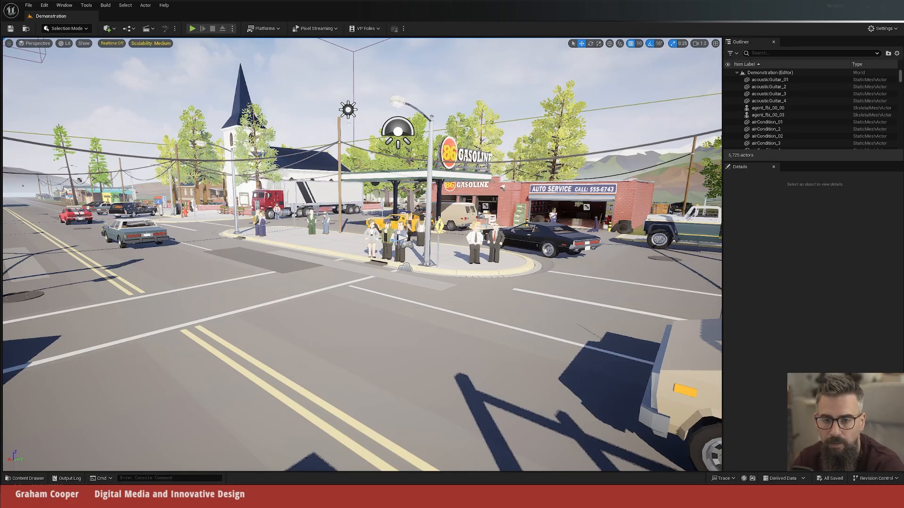
pyautogui.moveTo(461, 266); pyautogui.dragTo(666, 264, button='right')
pyautogui.click(313, 288)
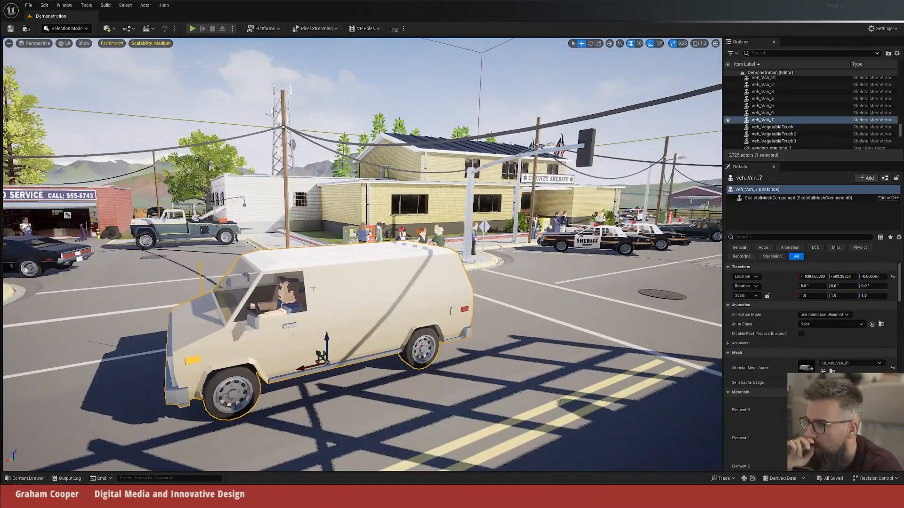
pyautogui.click(401, 228)
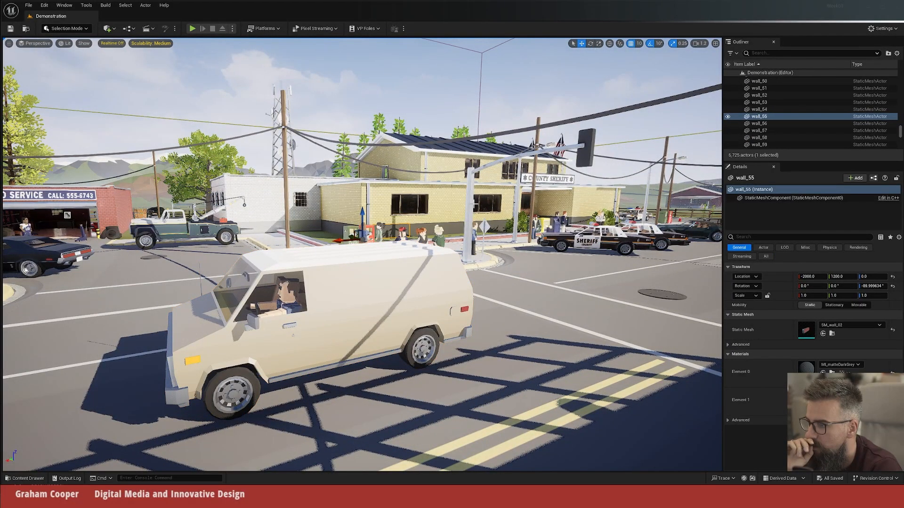
pyautogui.click(476, 204)
pyautogui.click(407, 200)
pyautogui.click(287, 181)
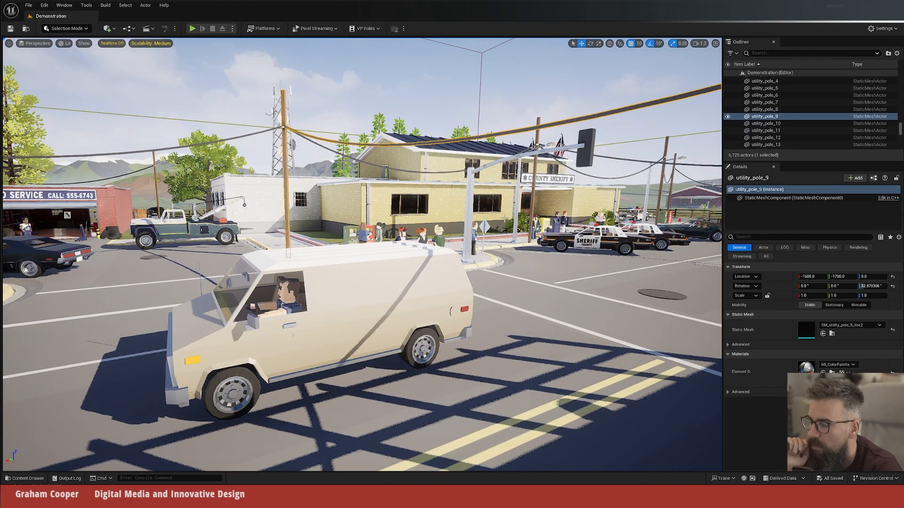
pyautogui.click(543, 223)
pyautogui.click(581, 247)
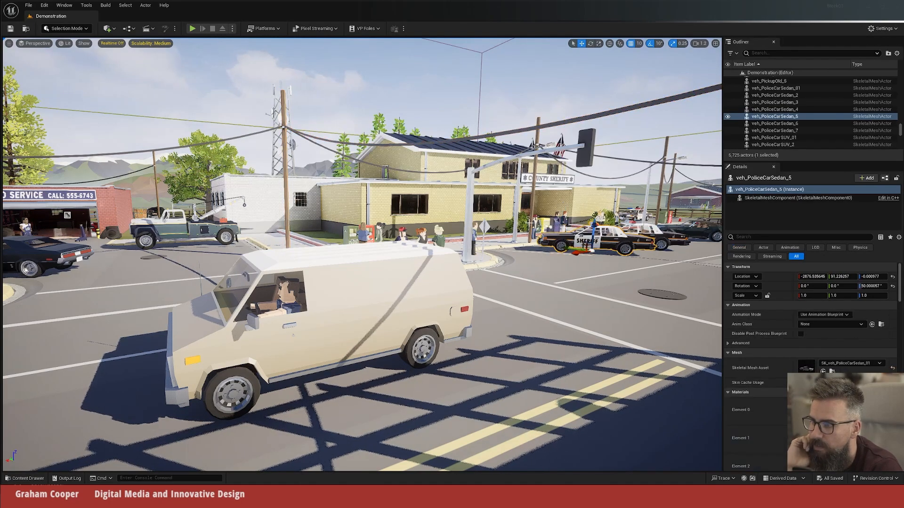
pyautogui.click(470, 221)
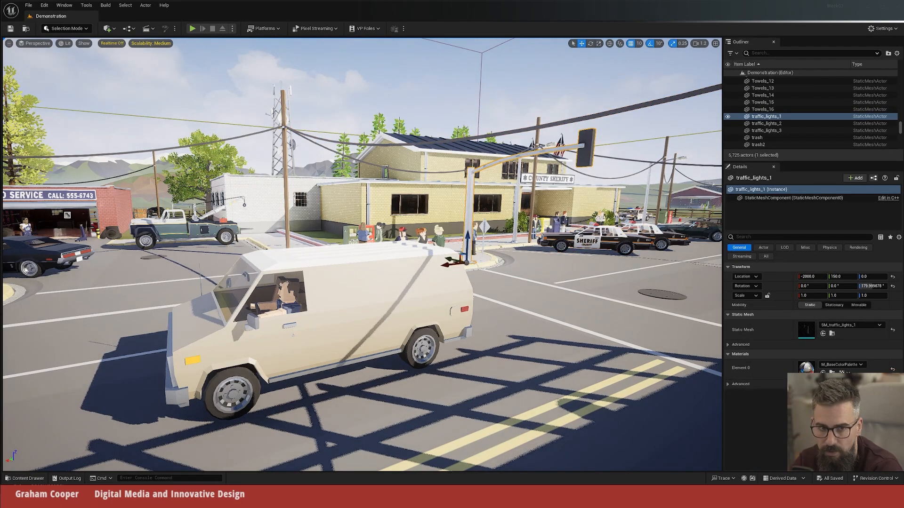
pyautogui.click(592, 232)
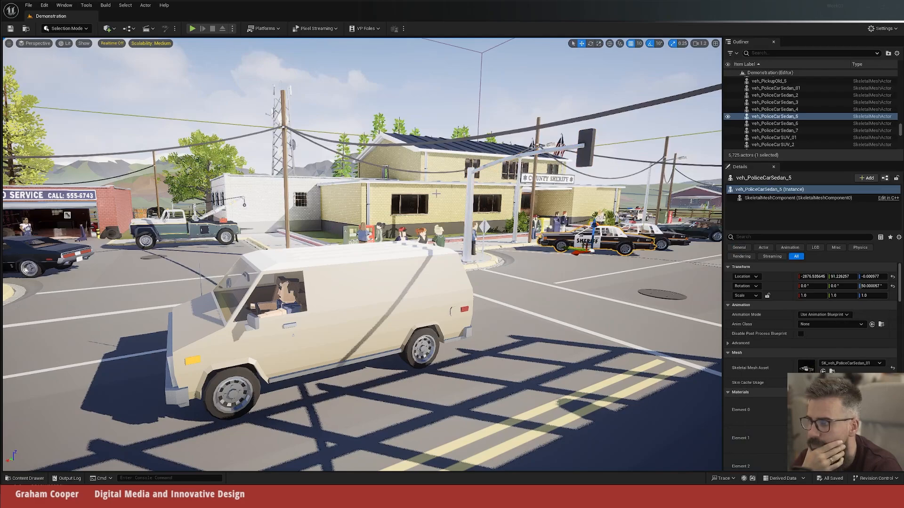
pyautogui.click(360, 232)
pyautogui.click(348, 104)
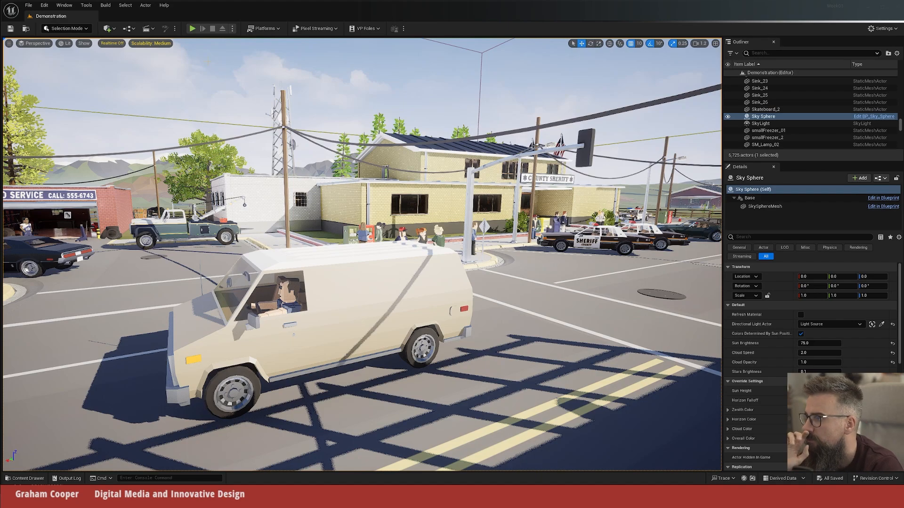
# Step: Play the Demonstration level in the viewport and explore from the gas station across the street to the Market 24H storefront
pyautogui.click(193, 29)
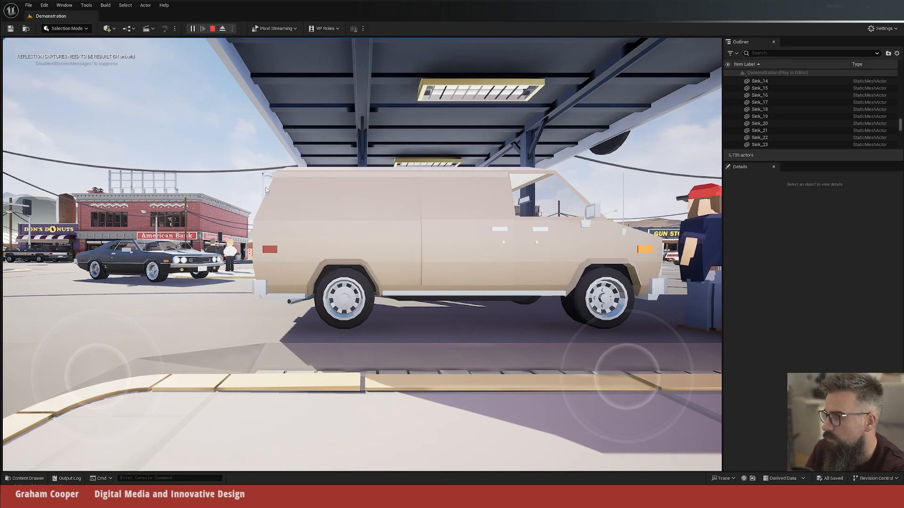
pyautogui.click(285, 272)
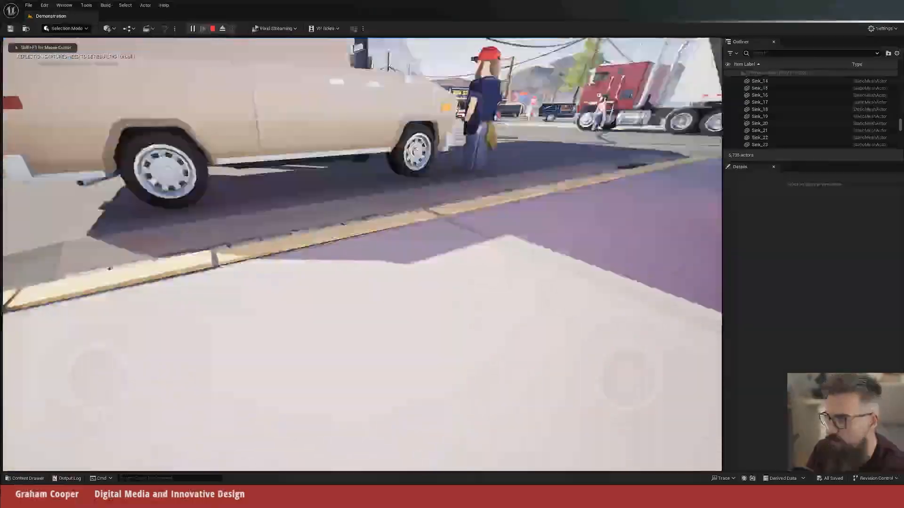
pyautogui.press('w')
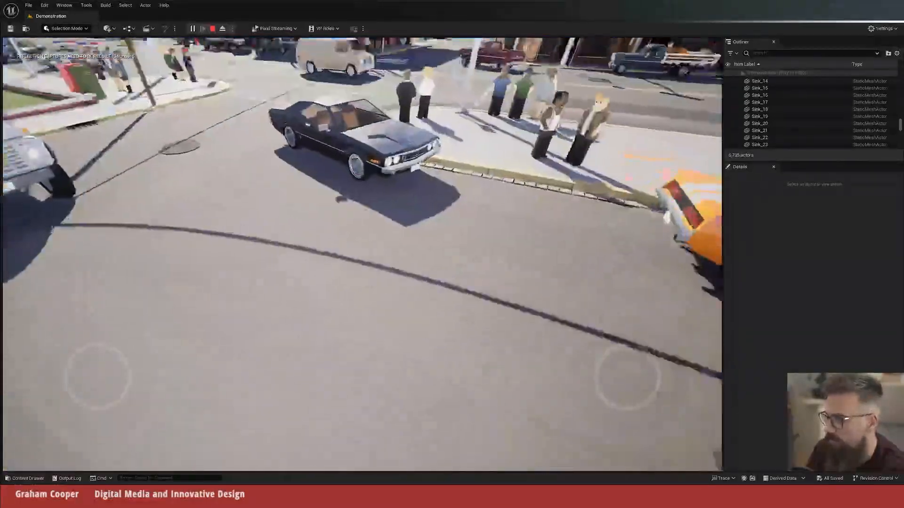
pyautogui.press('w')
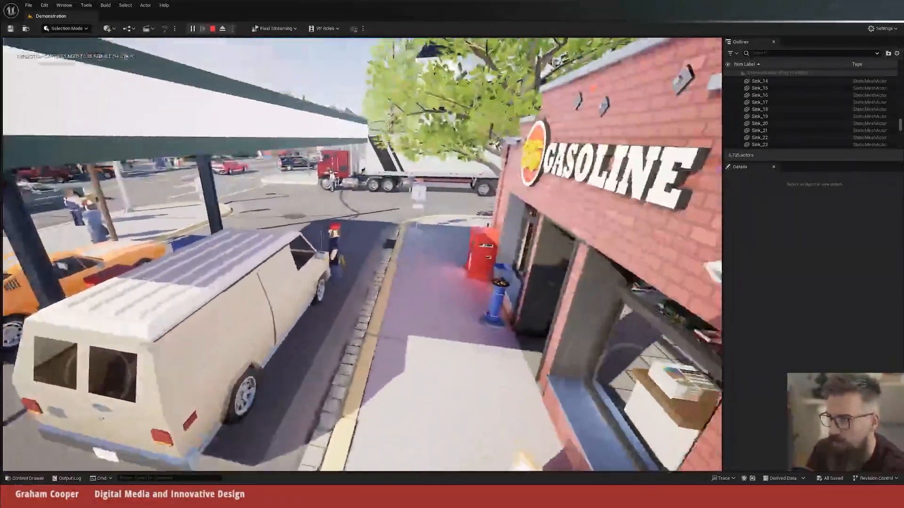
pyautogui.press('w')
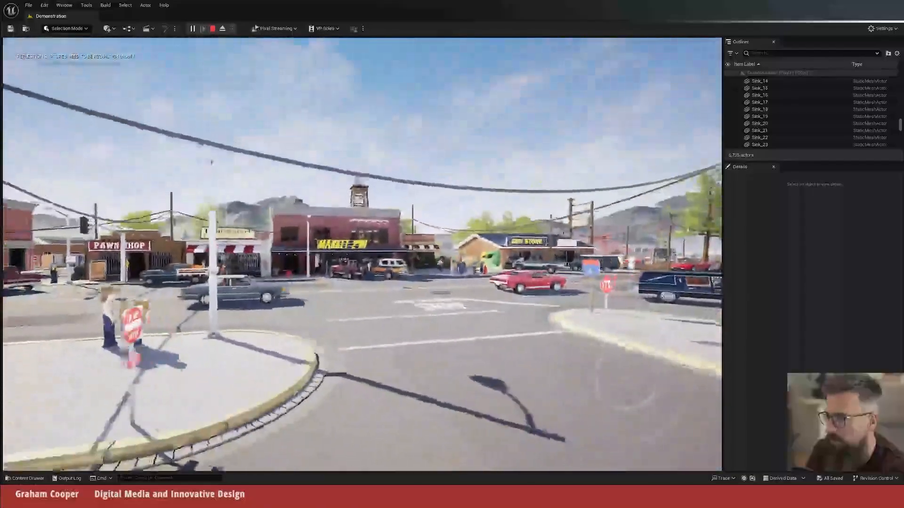
pyautogui.press('w')
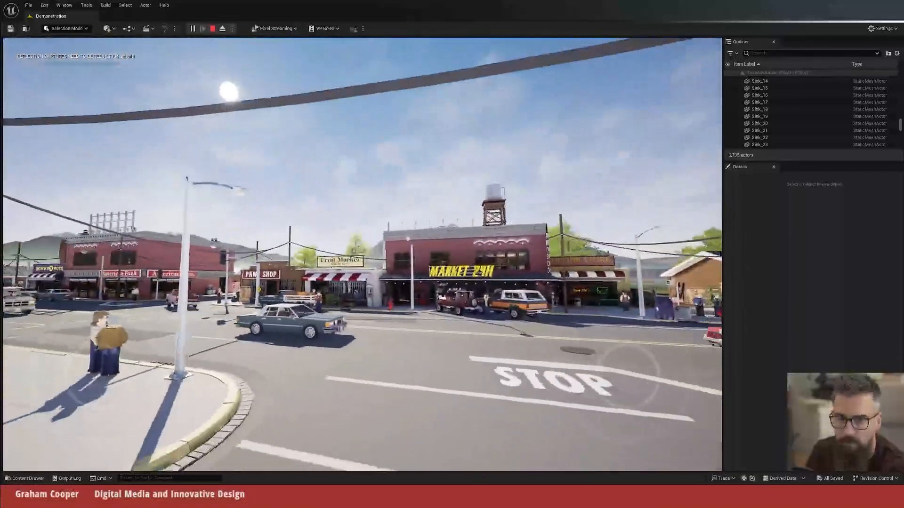
pyautogui.press('w')
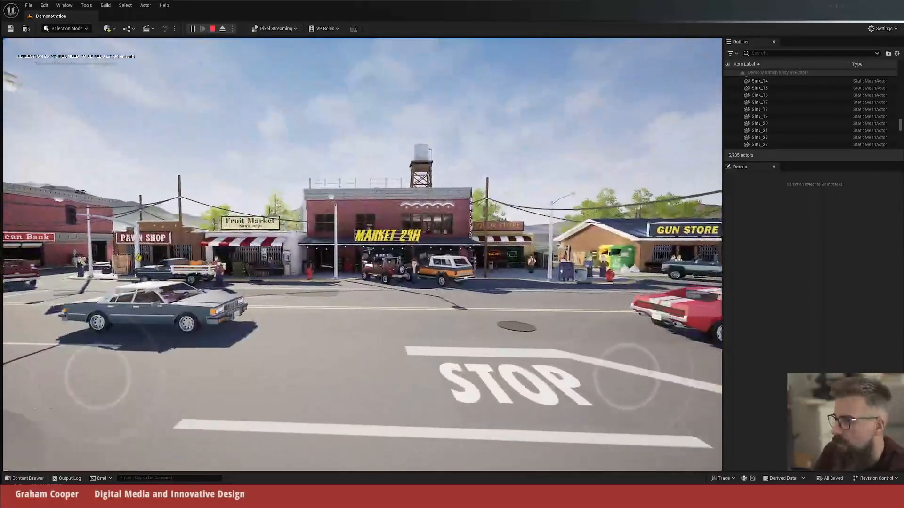
pyautogui.press('w')
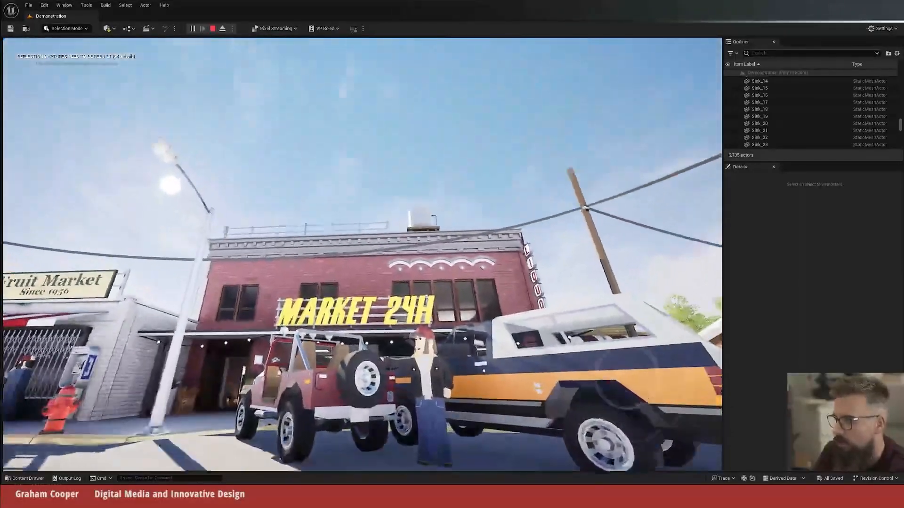
pyautogui.press('w')
pyautogui.press('s')
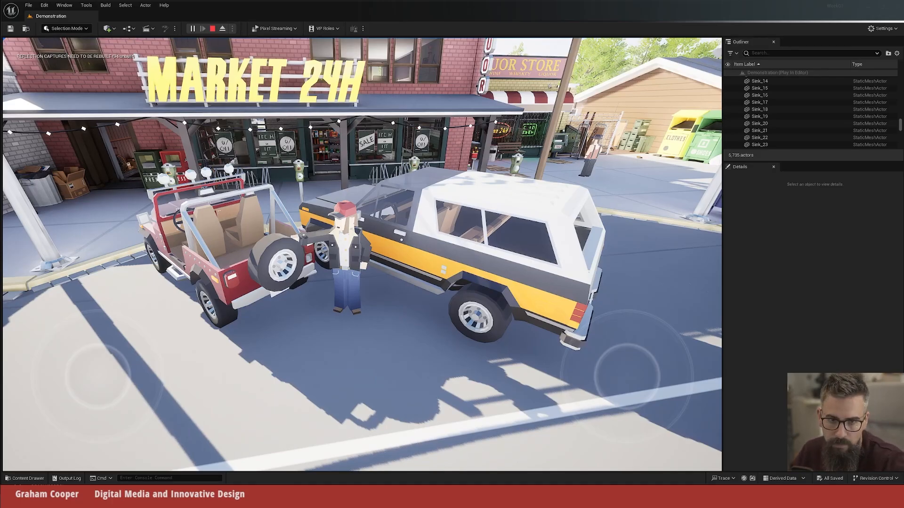
pyautogui.press('s')
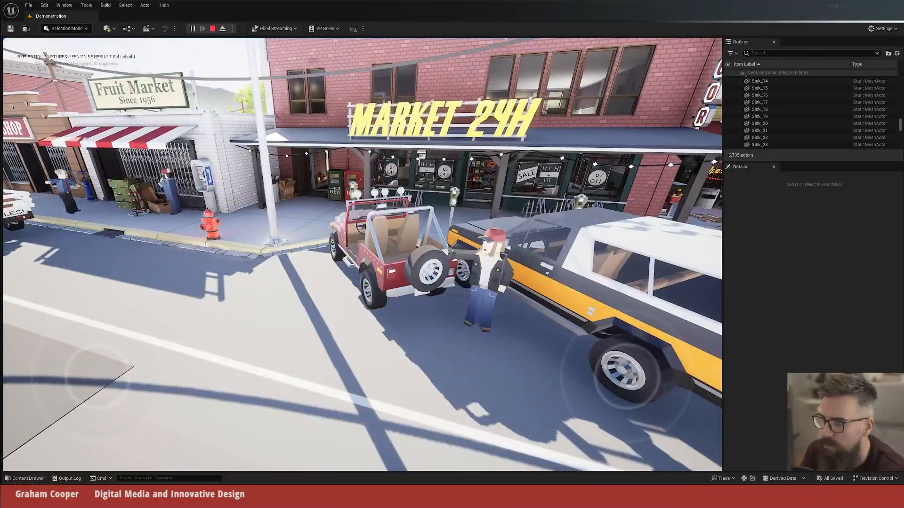
# Step: Explore the playing level past the Liquor Store entrance and along the sidewalk to the pickup beside the Gun Store
pyautogui.press('w')
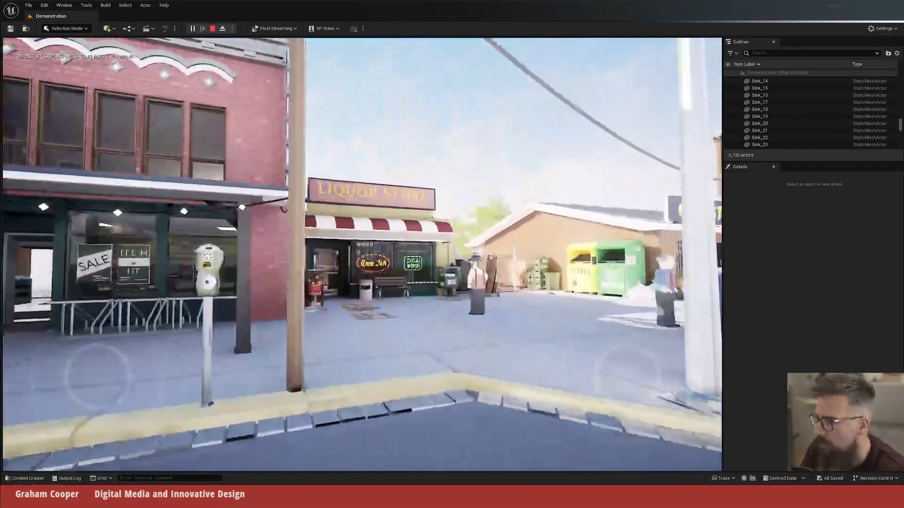
pyautogui.press('w')
pyautogui.press('w')
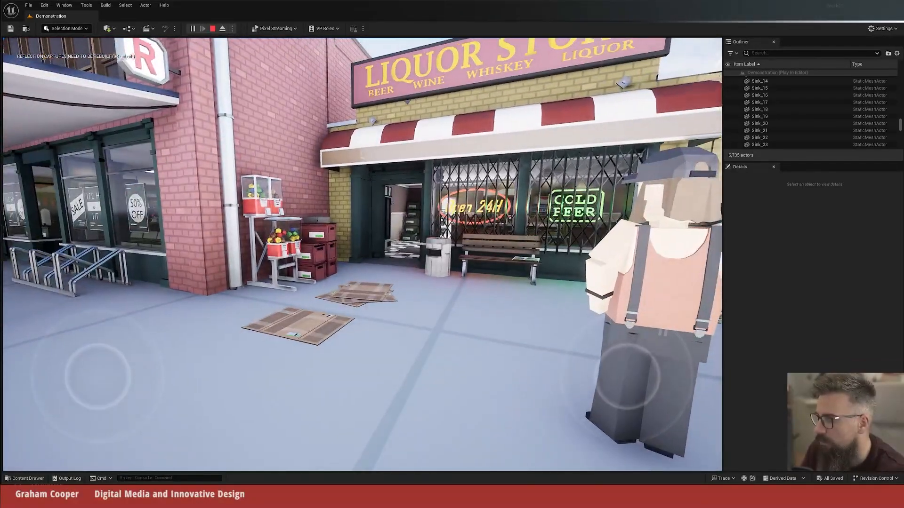
pyautogui.press('a')
pyautogui.press('w')
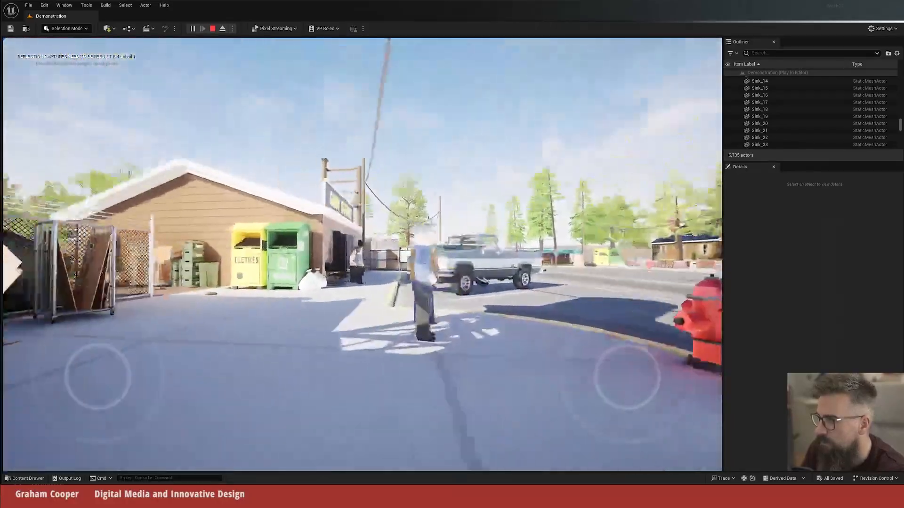
pyautogui.press('d')
pyautogui.press('w')
# Step: Cross back towards the gas station in the playing level and follow the main road to the County Sheriff building
pyautogui.press('w')
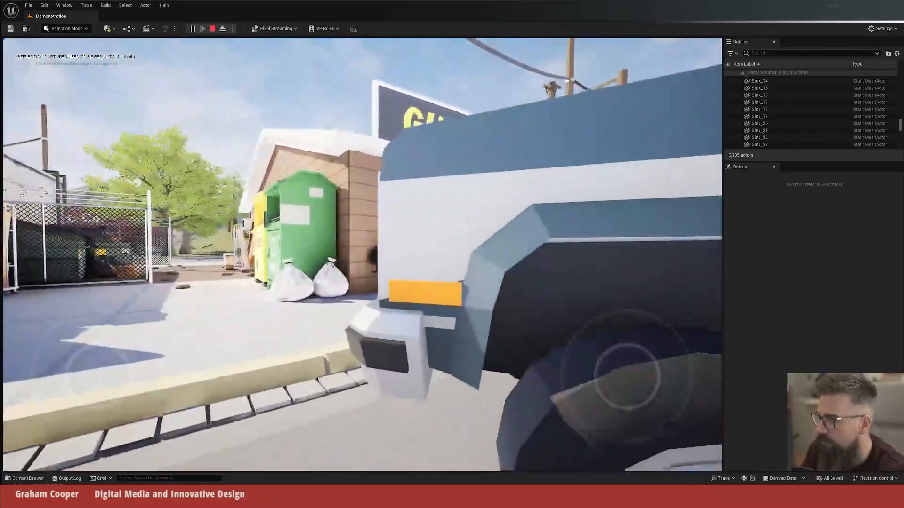
pyautogui.press('w')
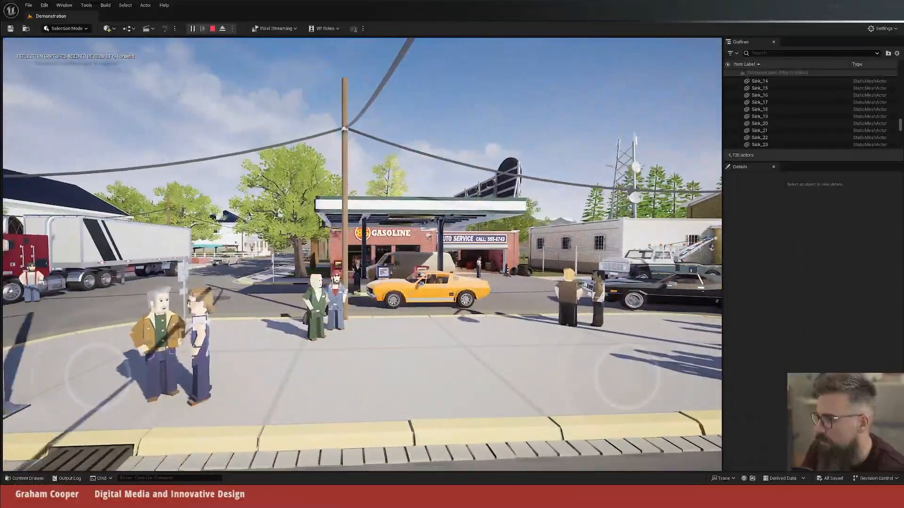
pyautogui.press('a')
pyautogui.press('w')
pyautogui.press('w')
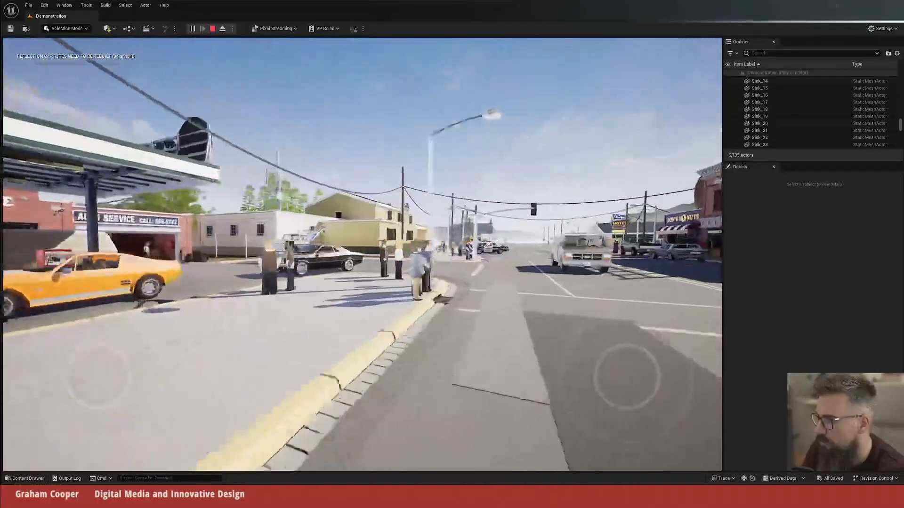
pyautogui.press('w')
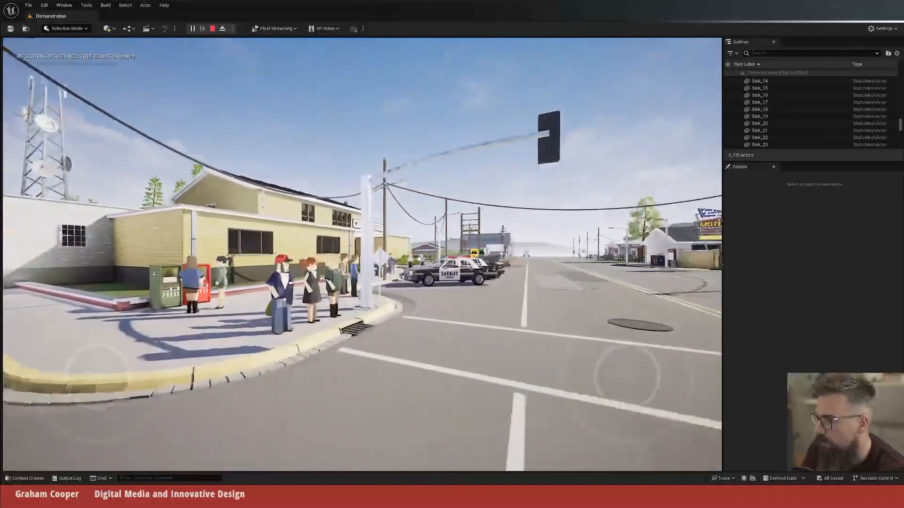
# Step: Approach the County Sheriff entrance in the playing level and pass the group of officers towards the side of the building
pyautogui.press('w')
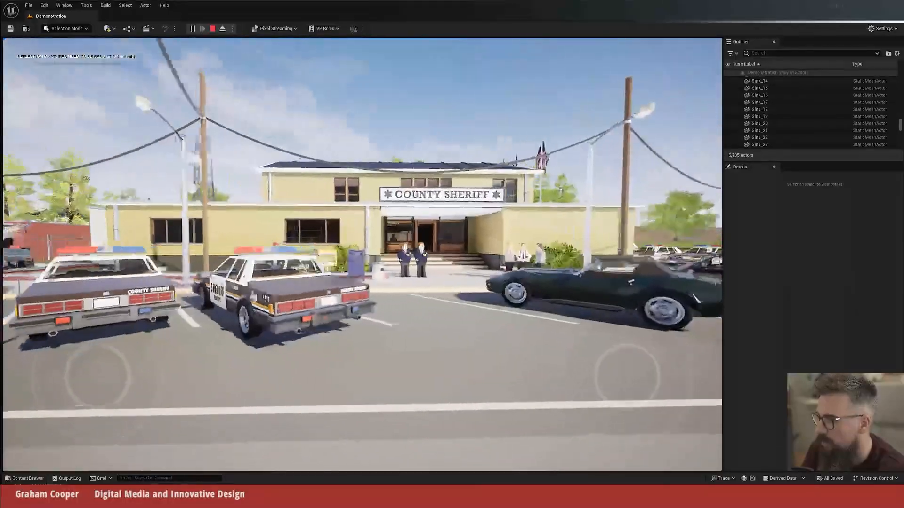
pyautogui.press('w')
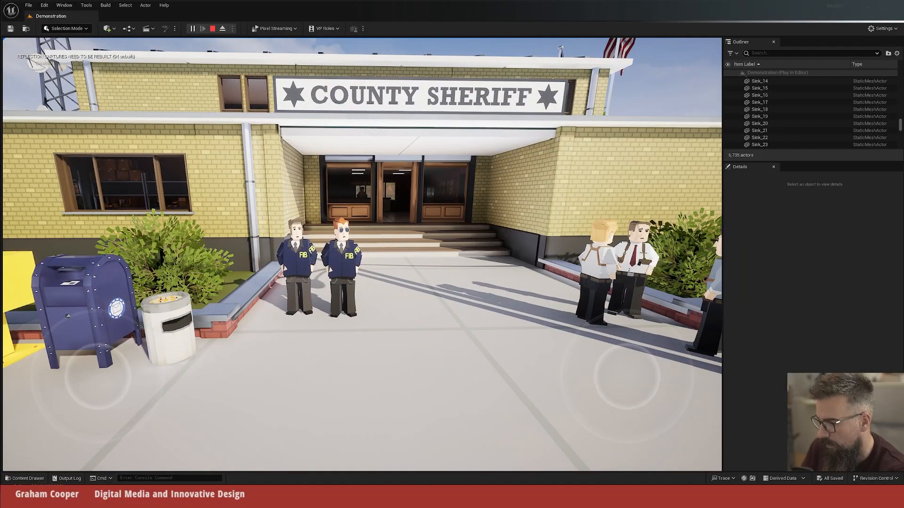
pyautogui.press('w')
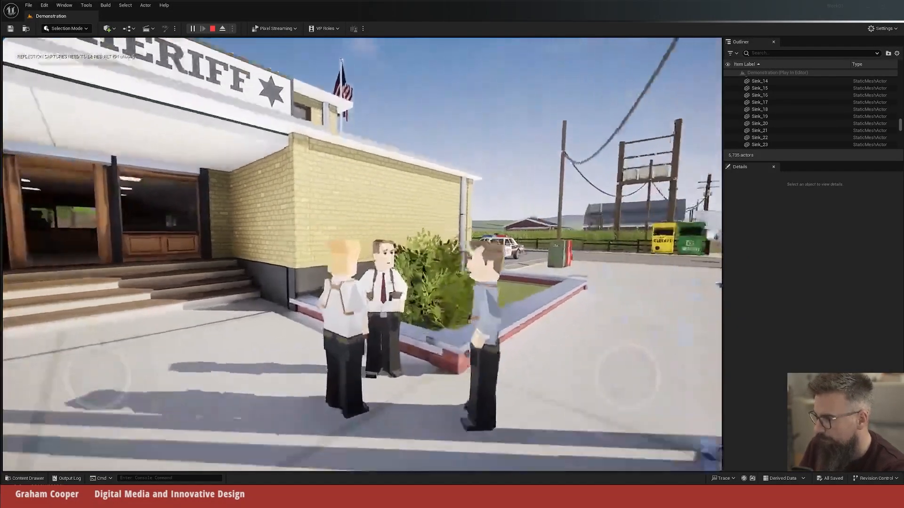
pyautogui.press('w')
pyautogui.press('s')
pyautogui.press('w')
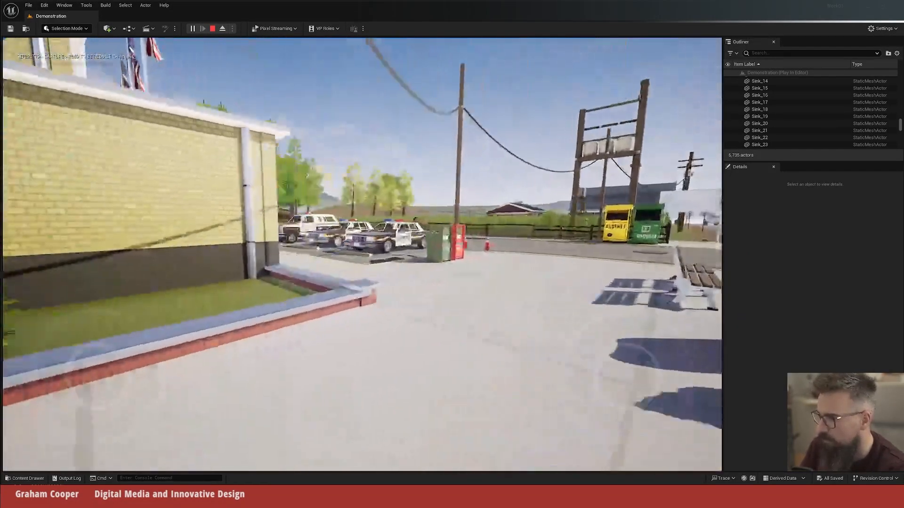
# Step: Explore around the sheriff building to its rear parking area and view the bearded character beside the wooden crates up close
pyautogui.press('w')
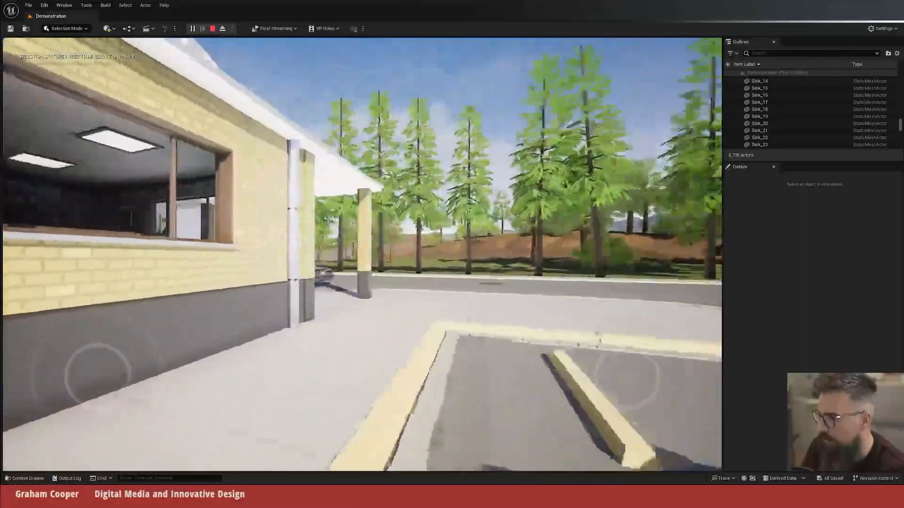
pyautogui.press('w')
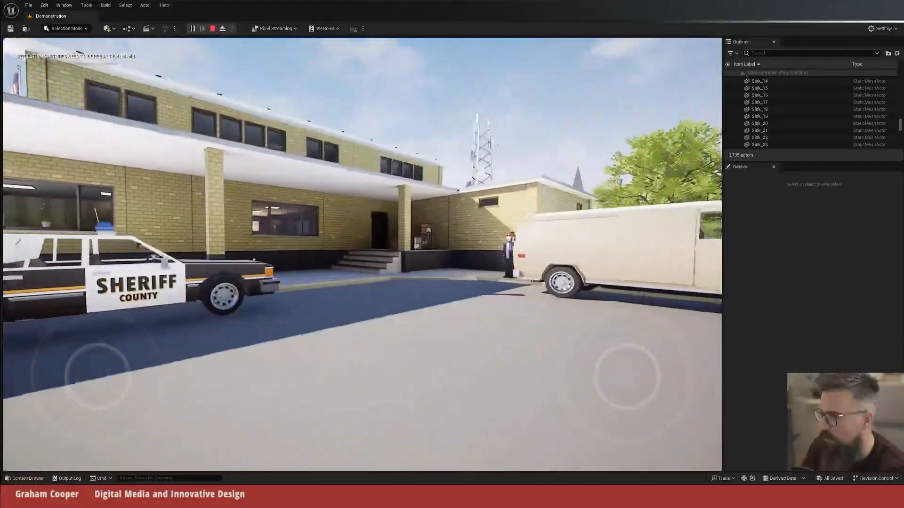
pyautogui.press('w')
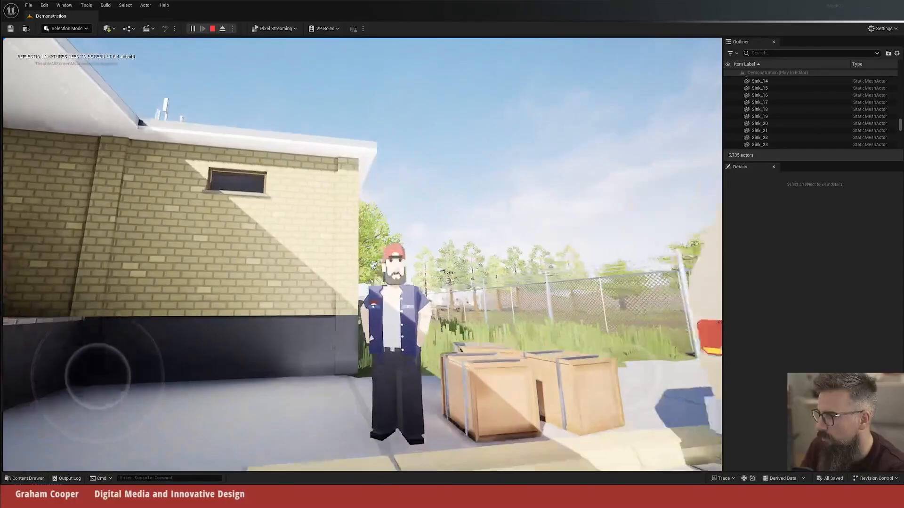
pyautogui.press('w')
pyautogui.press('s')
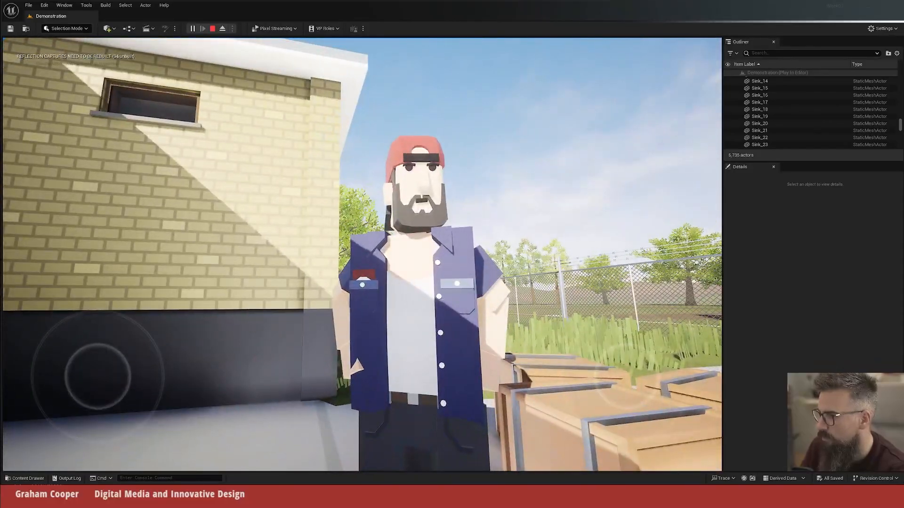
# Step: Continue behind the sheriff building to the chain-link fence and return to the crossroads facing the gas station
pyautogui.press('w')
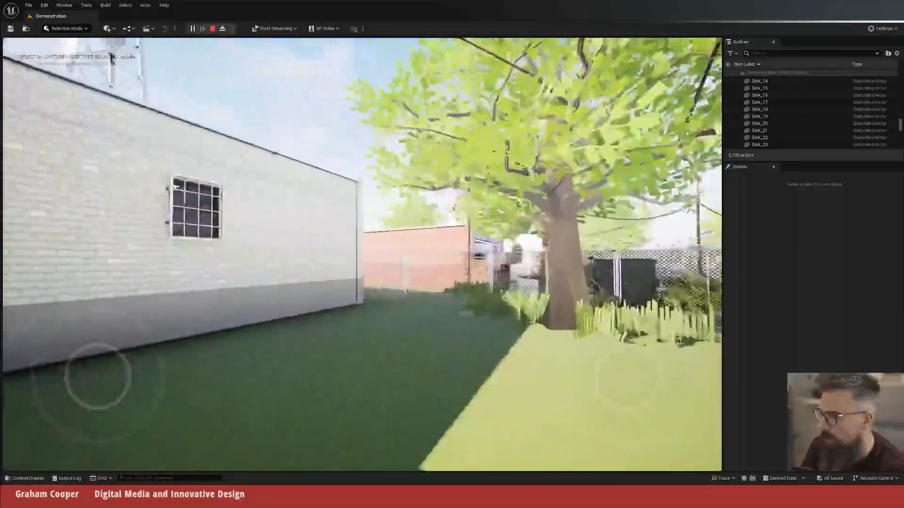
pyautogui.press('w')
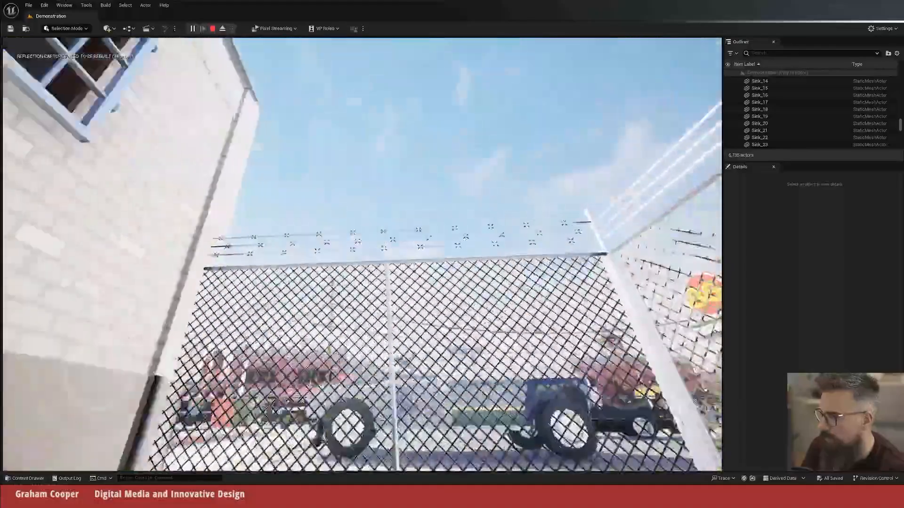
pyautogui.press('w')
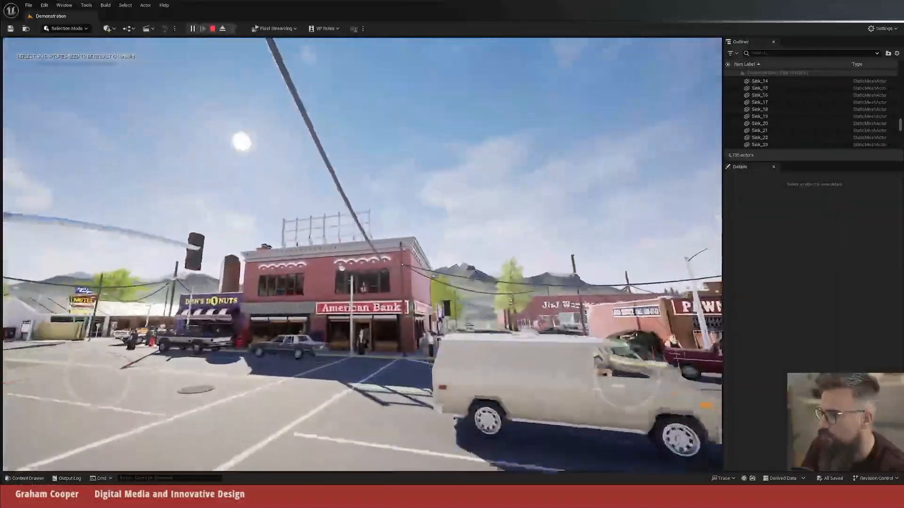
pyautogui.press('w')
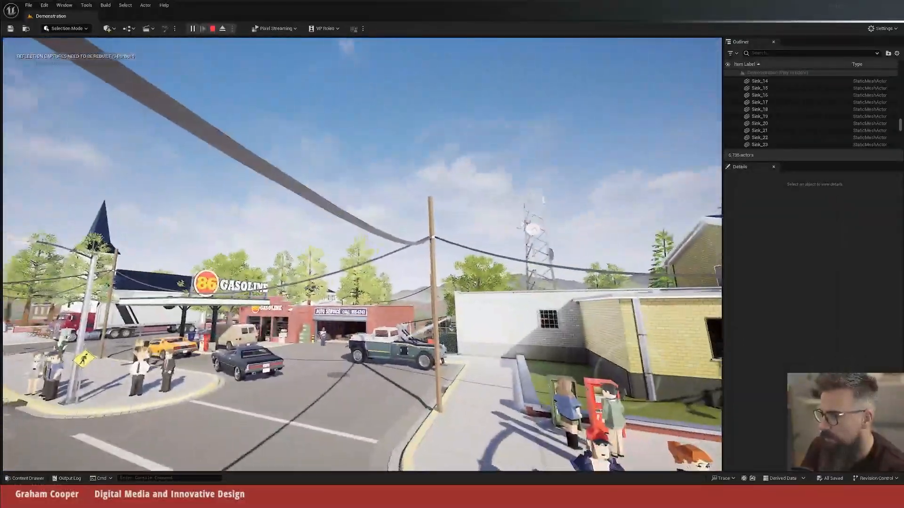
# Step: Examine the American Bank facade, its upper windows and the character standing by the entrance from the street corner
pyautogui.press('w')
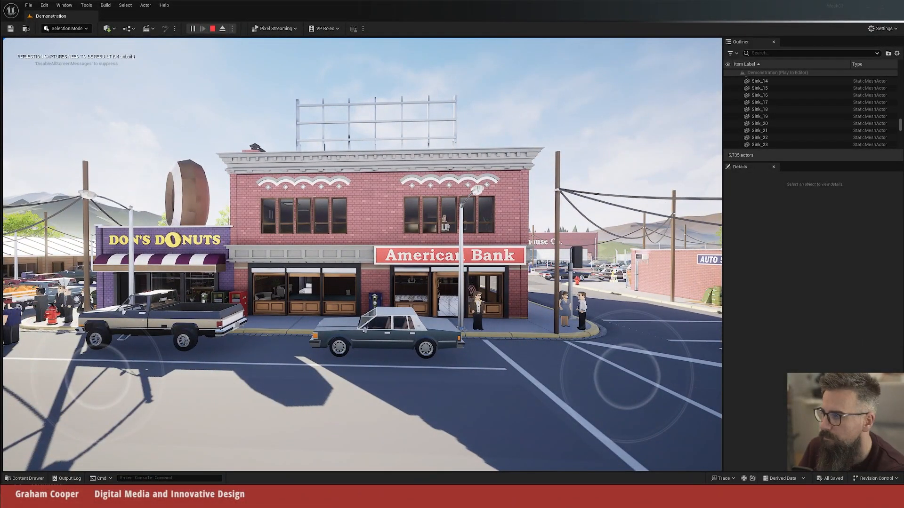
pyautogui.press('w')
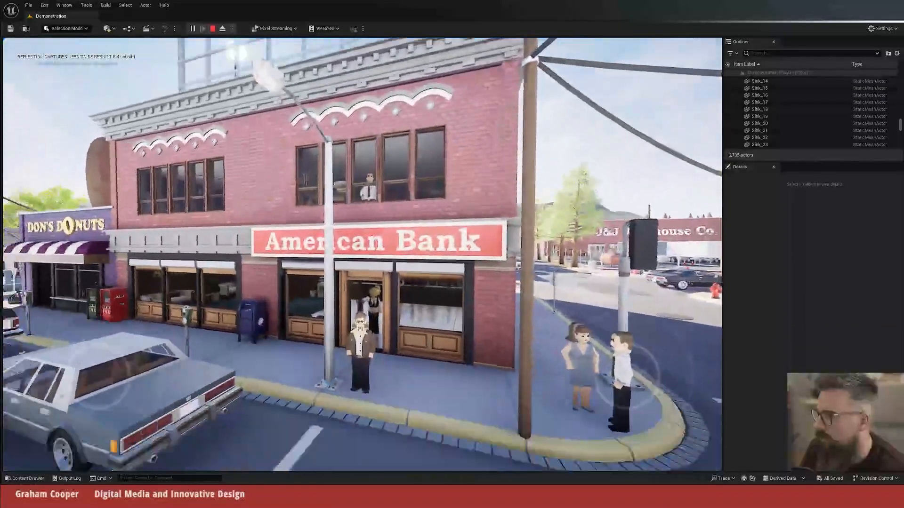
pyautogui.press('w')
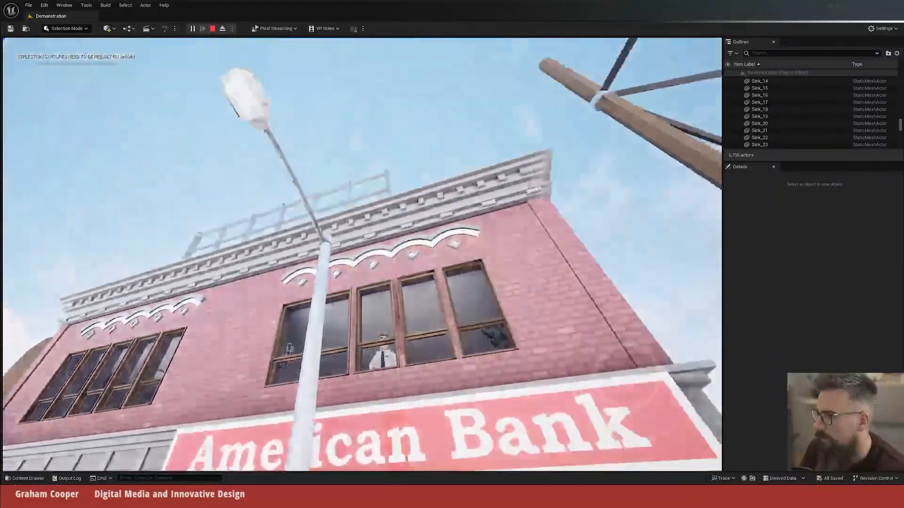
pyautogui.press('w')
pyautogui.press('w')
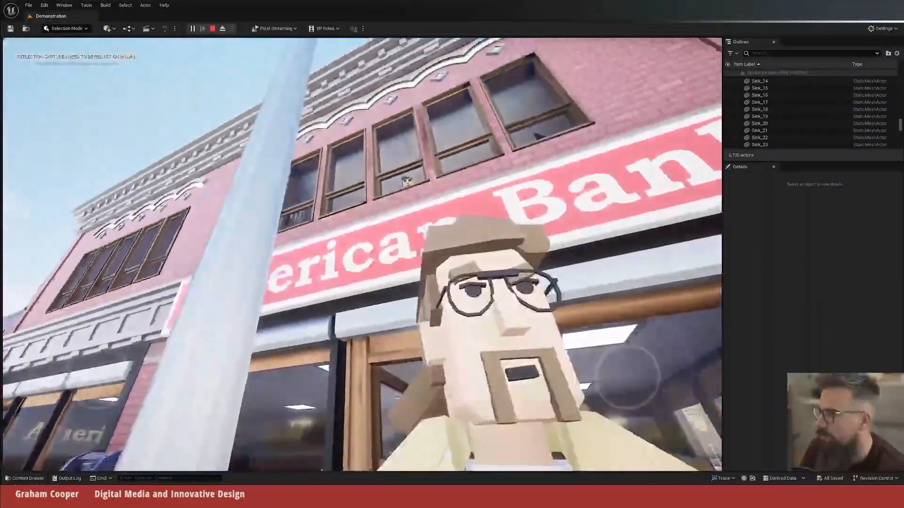
pyautogui.press('d')
pyautogui.press('s')
pyautogui.press('d')
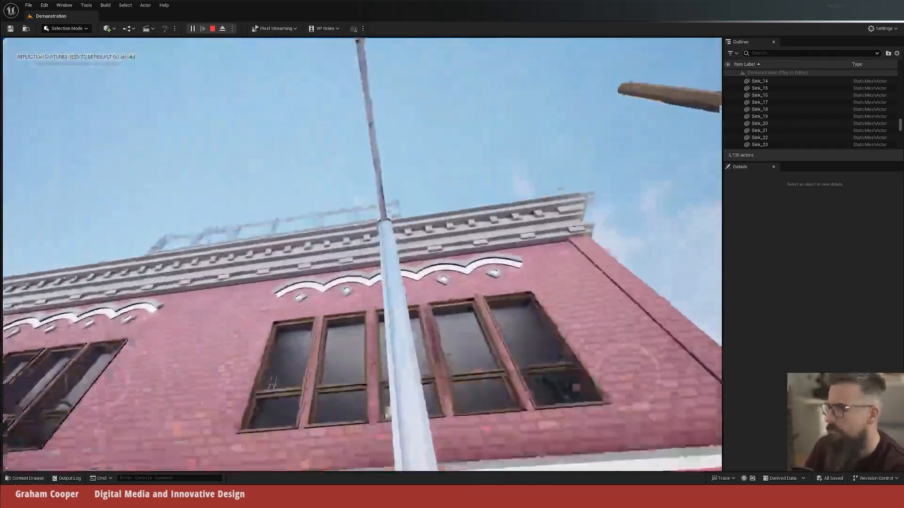
# Step: Follow the main road from the bank into the lot behind it and look through the open doorway of the wooden building
pyautogui.press('w')
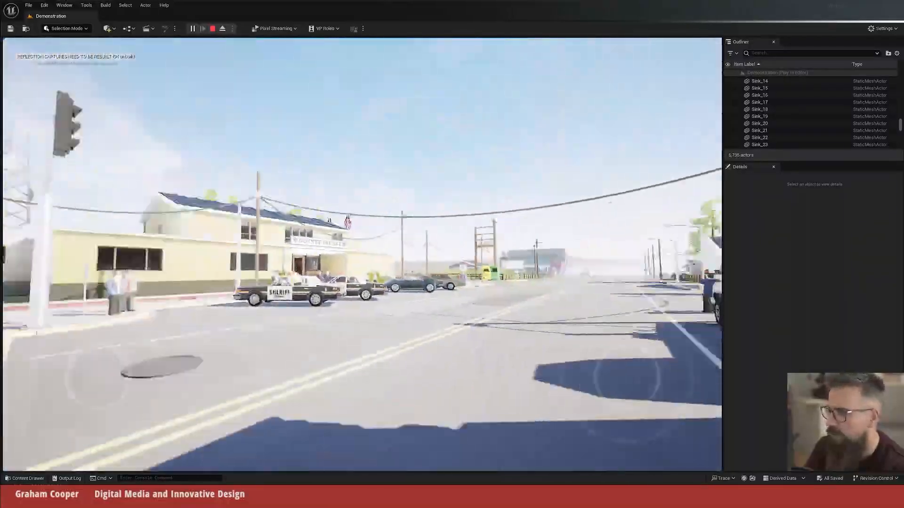
pyautogui.press('w')
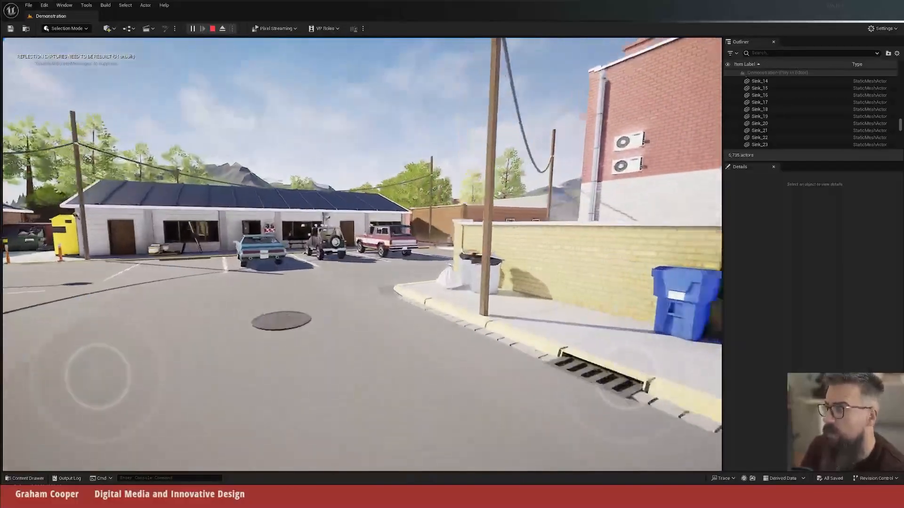
pyautogui.press('w')
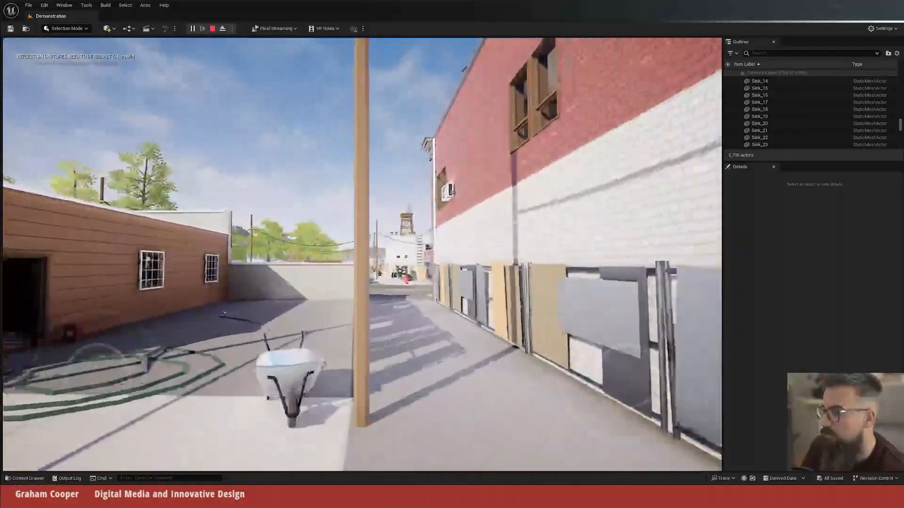
pyautogui.press('w')
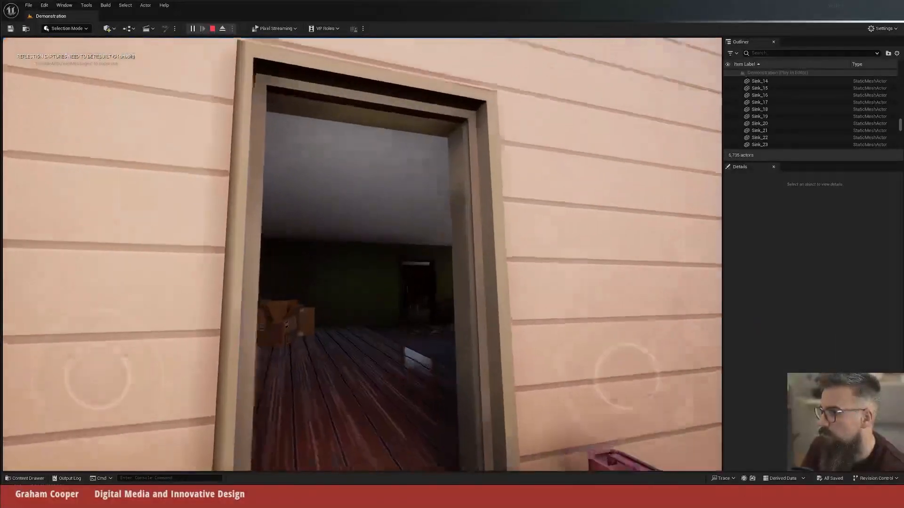
pyautogui.press('s')
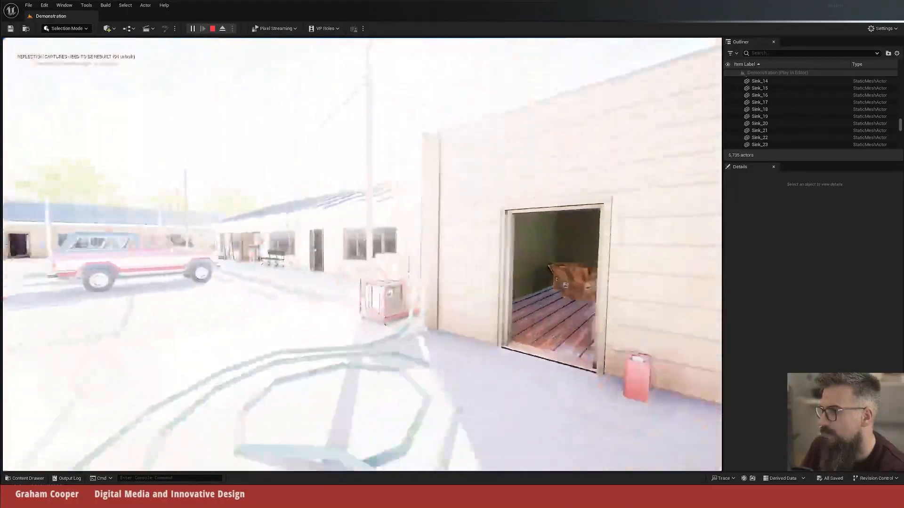
# Step: Cross the parking lot to the brown motel building and view its rooms and walkway
pyautogui.press('s')
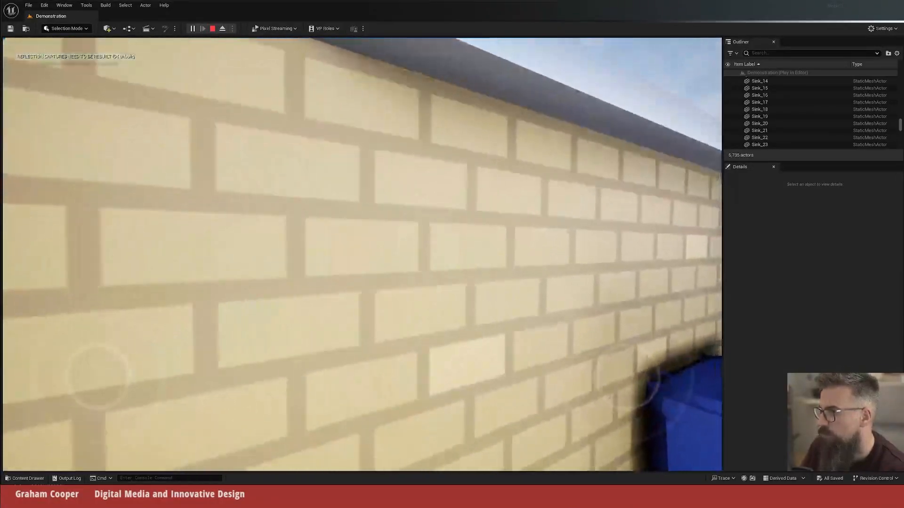
pyautogui.press('w')
pyautogui.press('w')
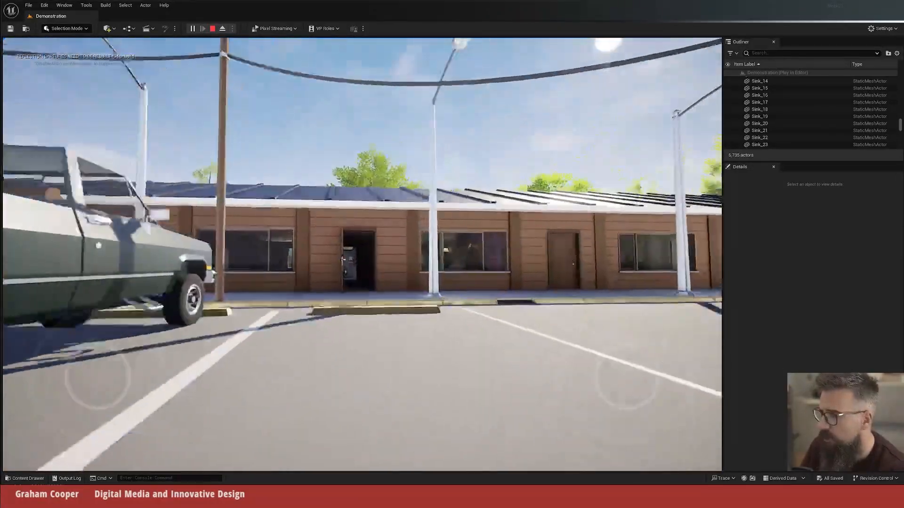
# Step: Leave the motel lot and follow the country road past the cornfield towards the red barn and the house for sale
pyautogui.press('w')
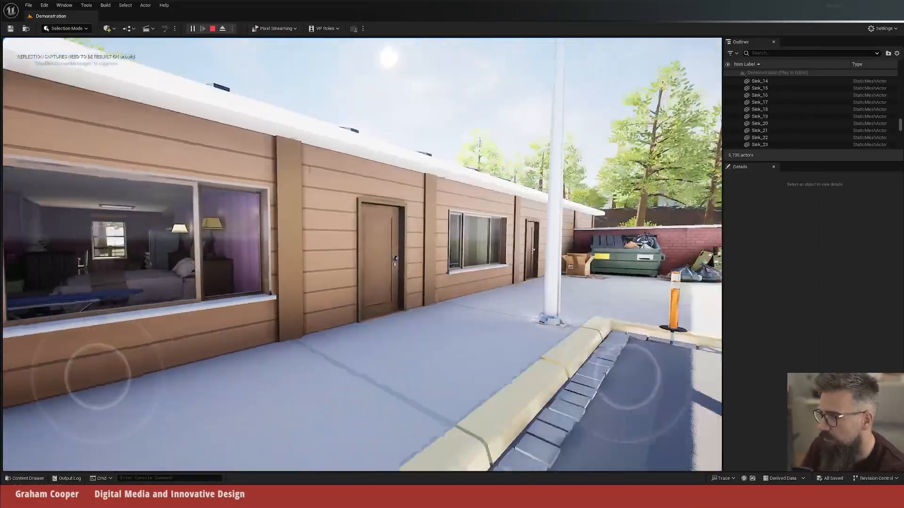
pyautogui.press('w')
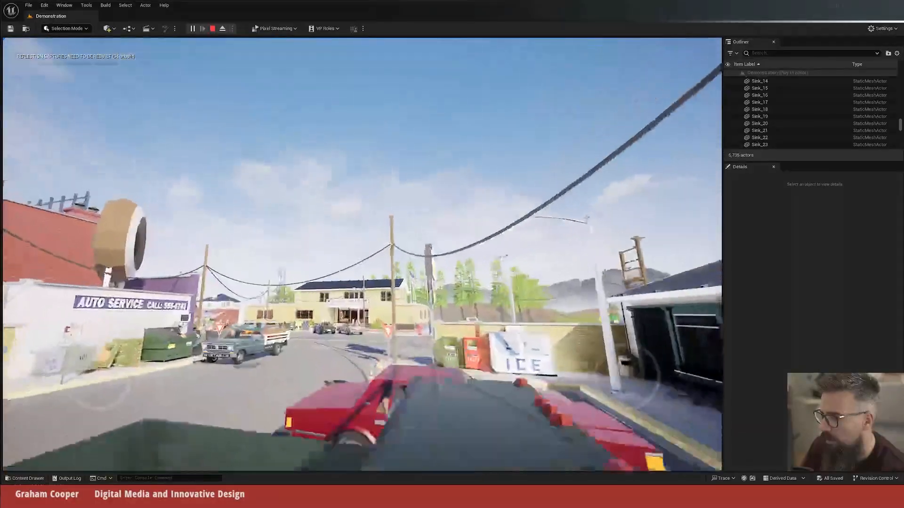
pyautogui.press('w')
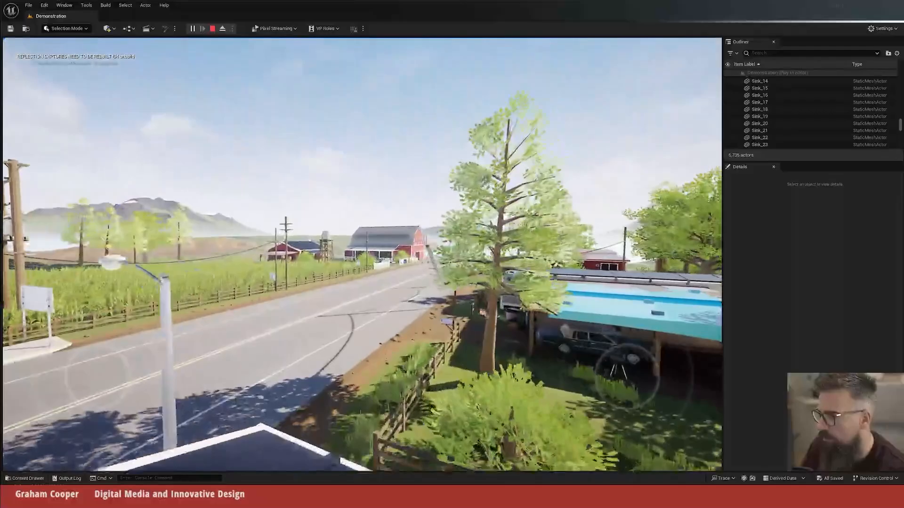
pyautogui.press('w')
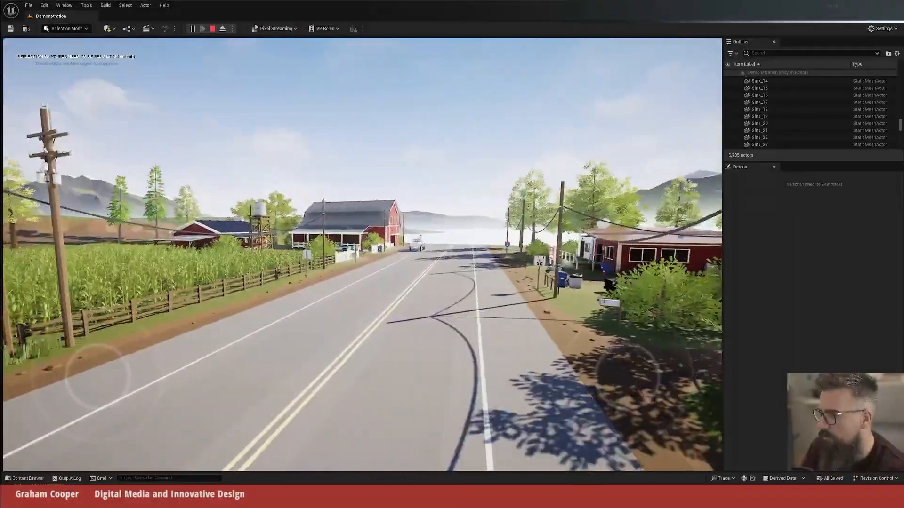
pyautogui.press('w')
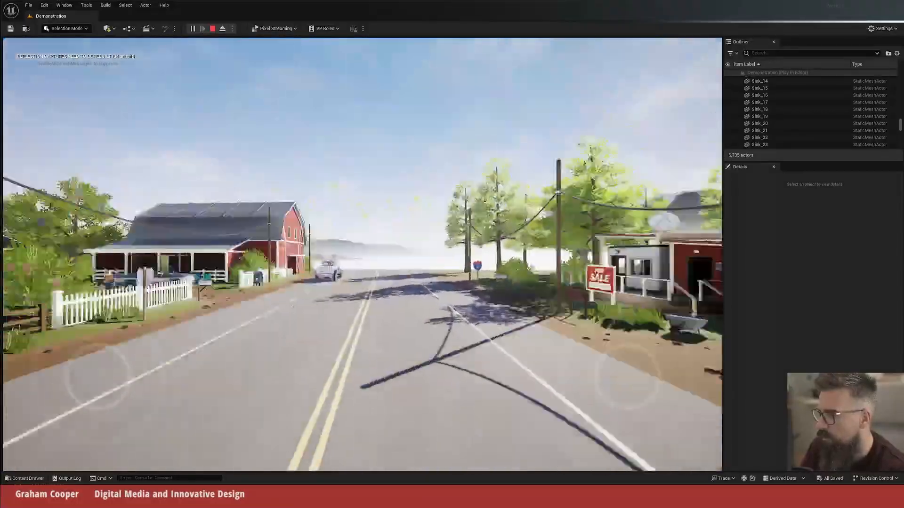
pyautogui.press('w')
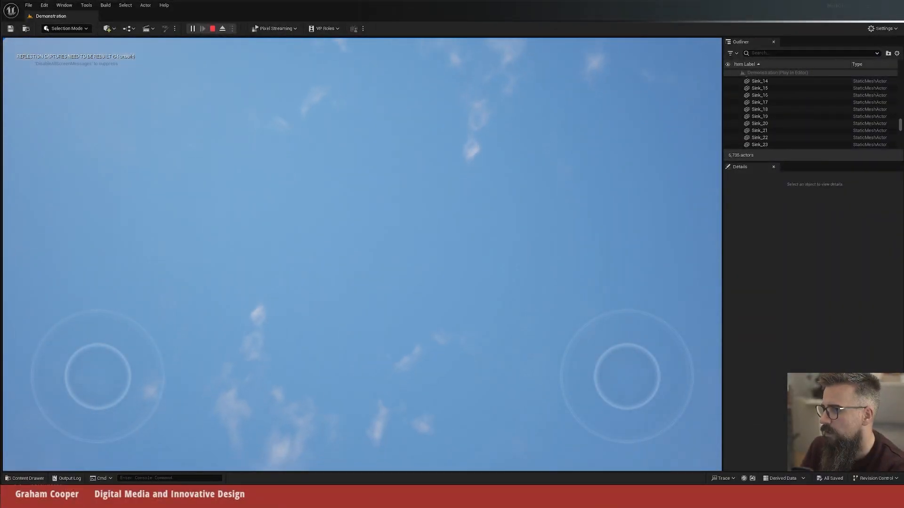
# Step: View the whole town from high above the farm and fly back down to the main street beside the County Sheriff building
pyautogui.press('s')
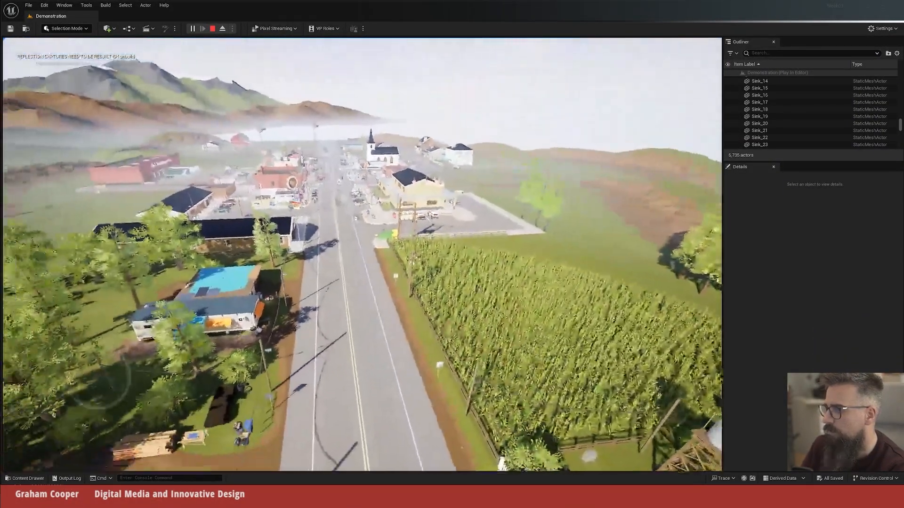
pyautogui.press('s')
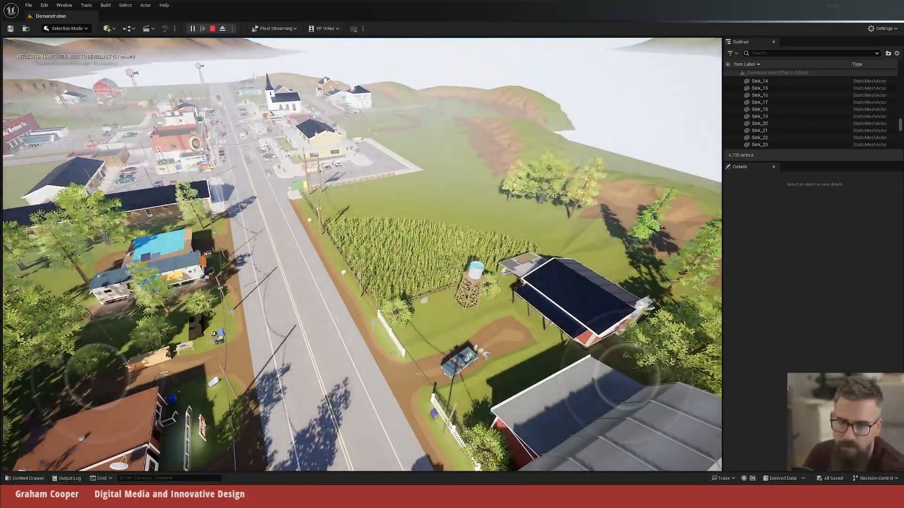
pyautogui.press('w')
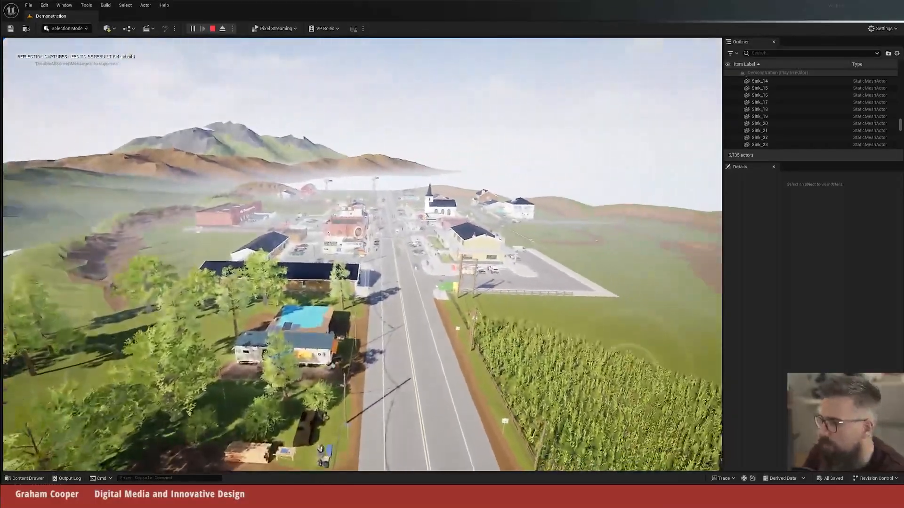
pyautogui.press('w')
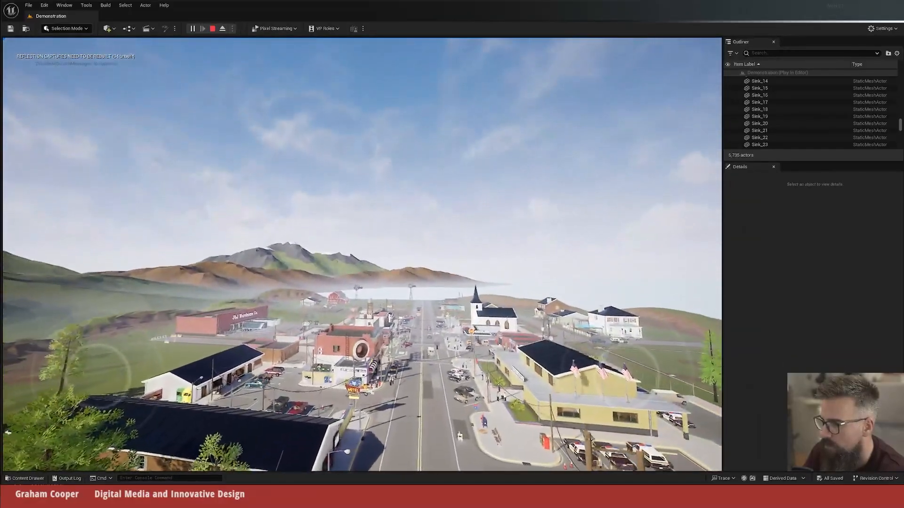
pyautogui.press('w')
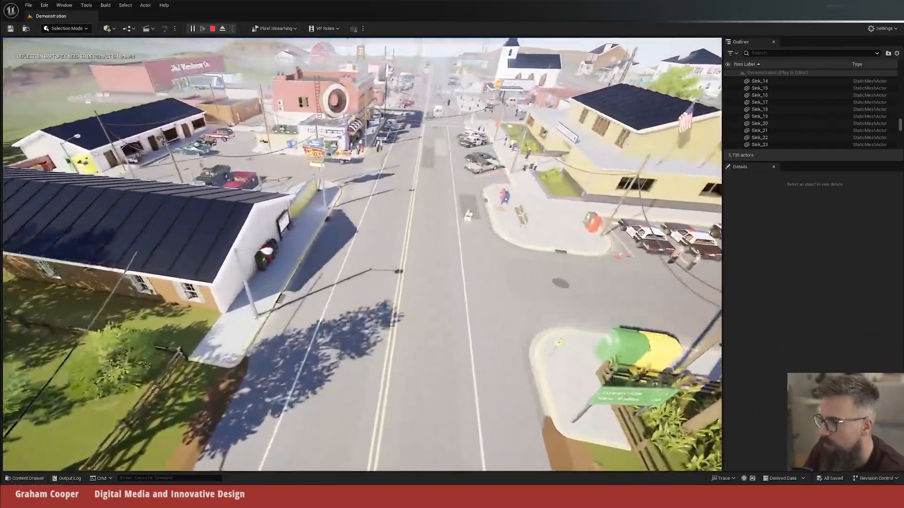
pyautogui.press('w')
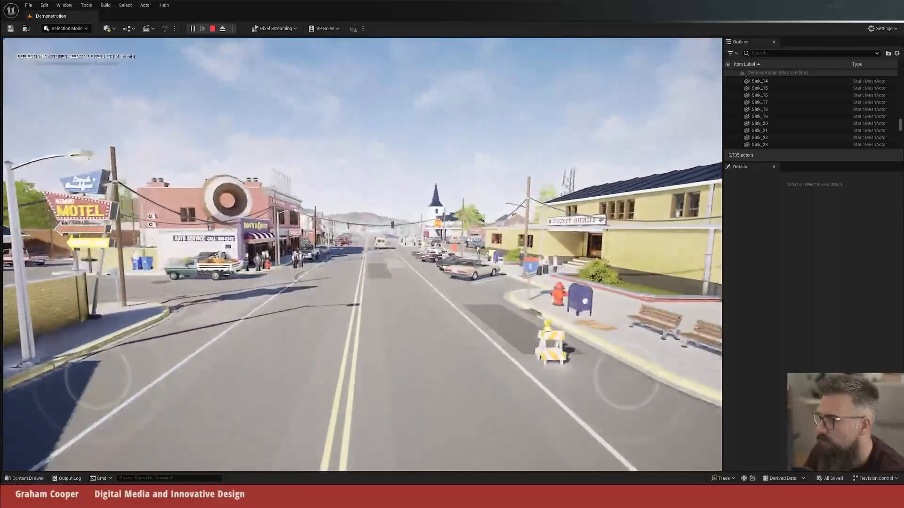
# Step: Look over the main street intersection around the County Sheriff building and Don's Donuts, including the road past the cornfield
pyautogui.press('w')
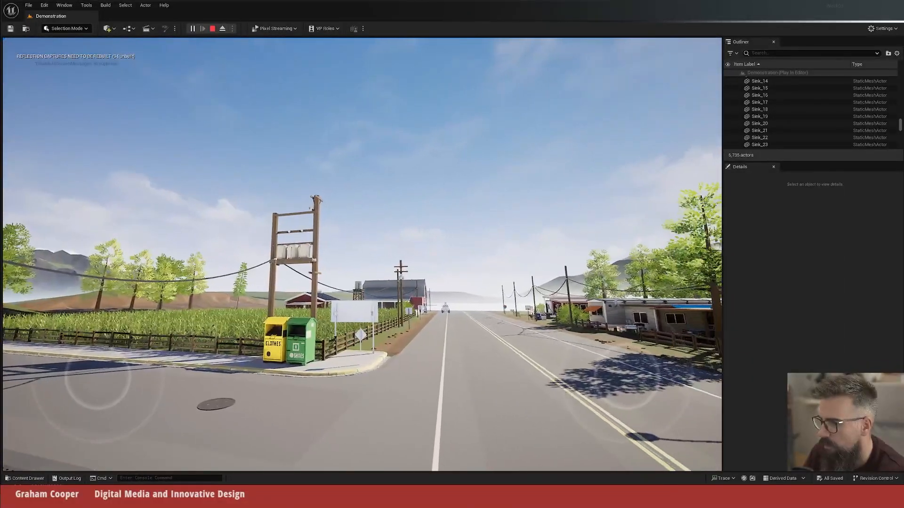
pyautogui.press('w')
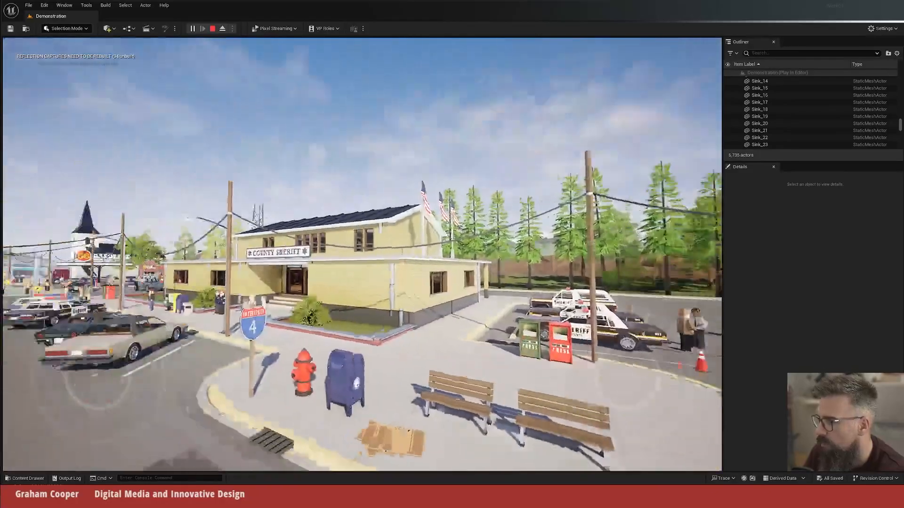
pyautogui.press('w')
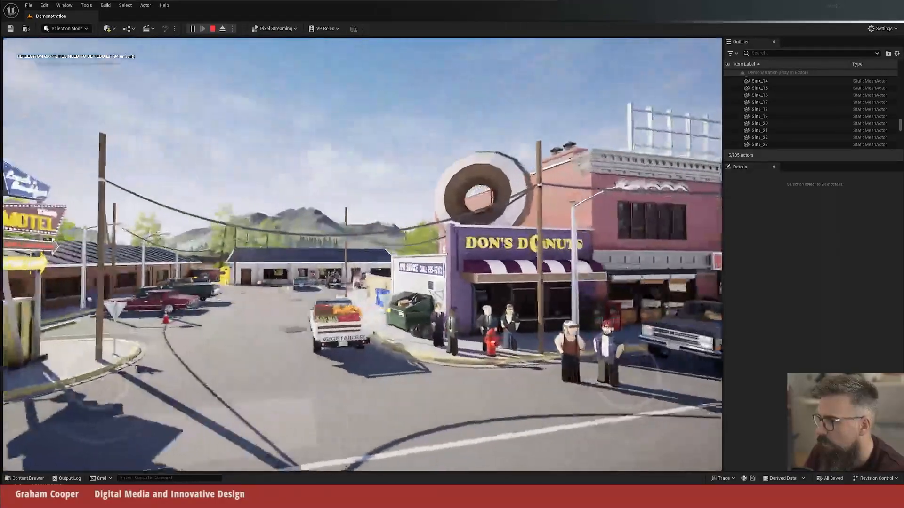
pyautogui.press('s')
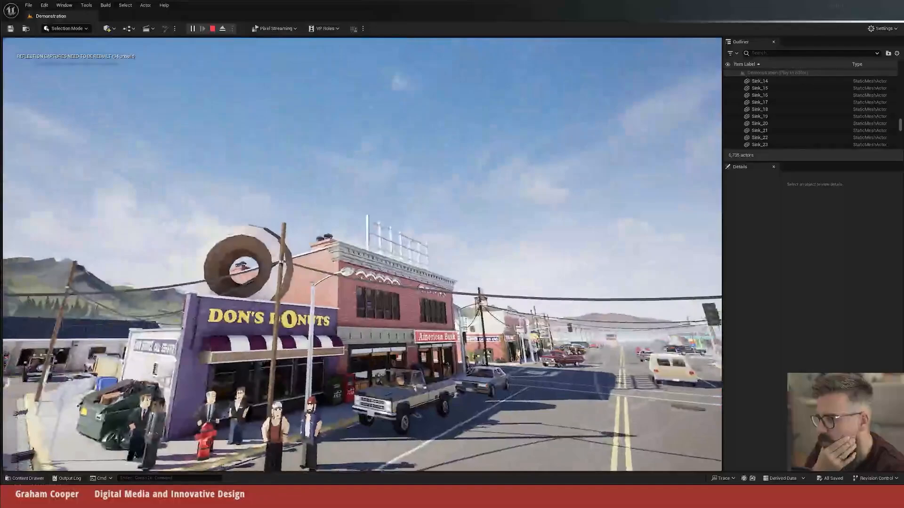
# Step: End the play session of the Demonstration level and open the assettown01 level from the project's Content folder
pyautogui.press('Escape')
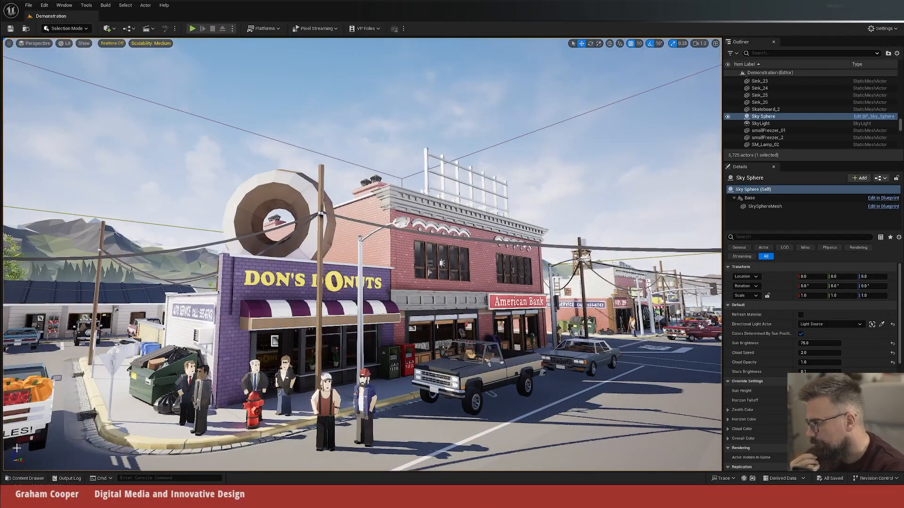
pyautogui.click(24, 479)
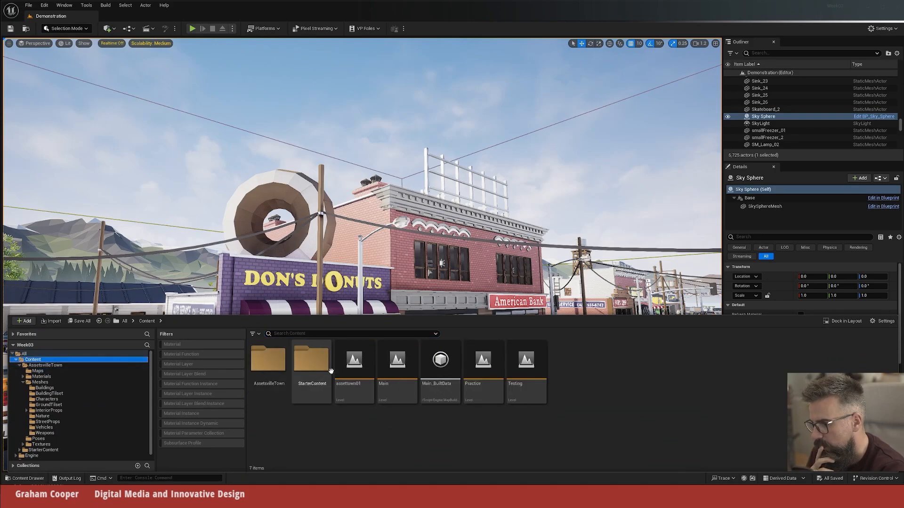
pyautogui.doubleClick(362, 369)
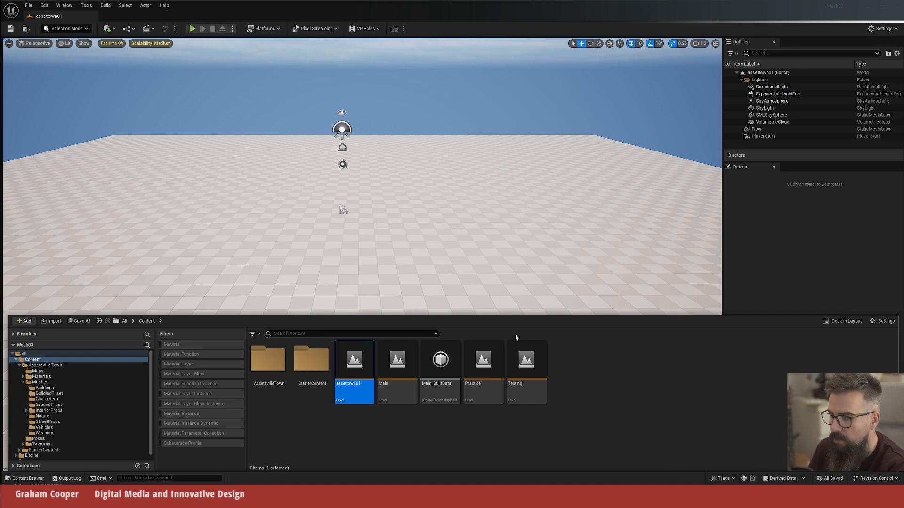
pyautogui.hotkey('ctrl', 'space')
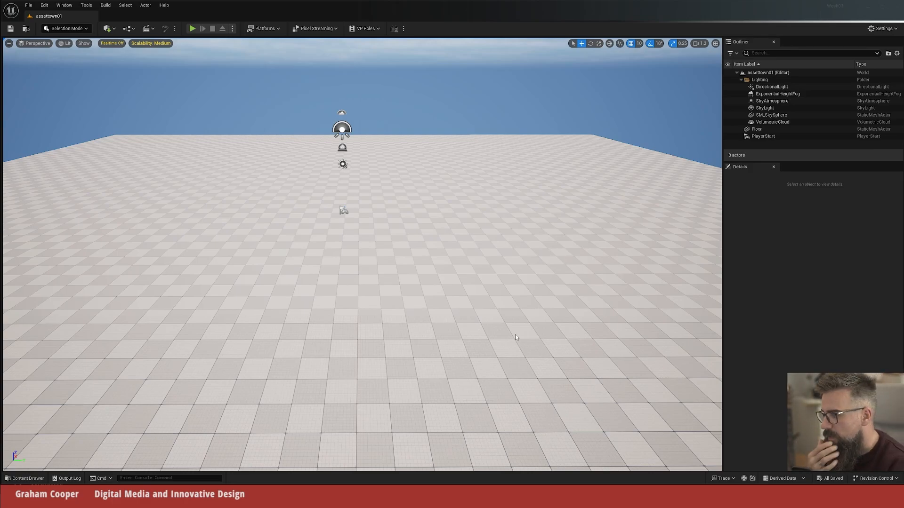
# Step: Browse to the Buildings folder inside the AssetsvilleTown Meshes folder and examine the barn, trailer house and gas station meshes
pyautogui.hotkey('ctrl', 'space')
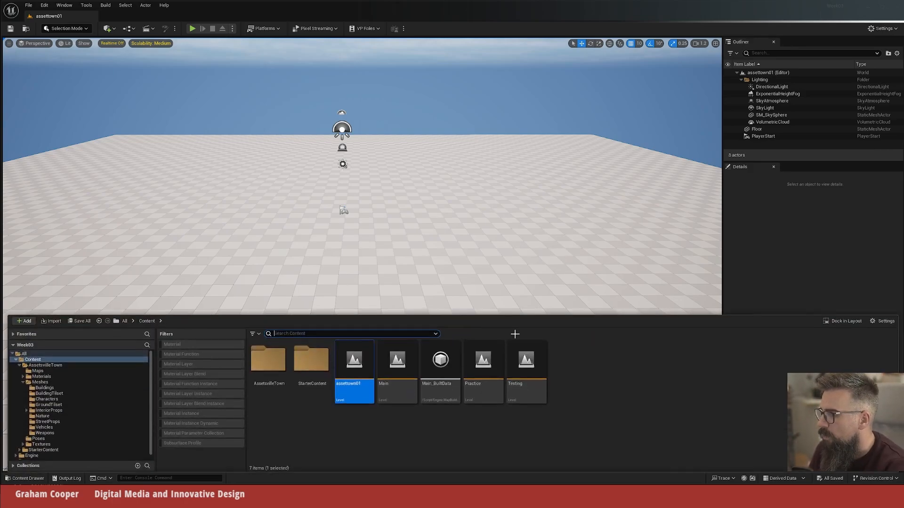
pyautogui.click(45, 383)
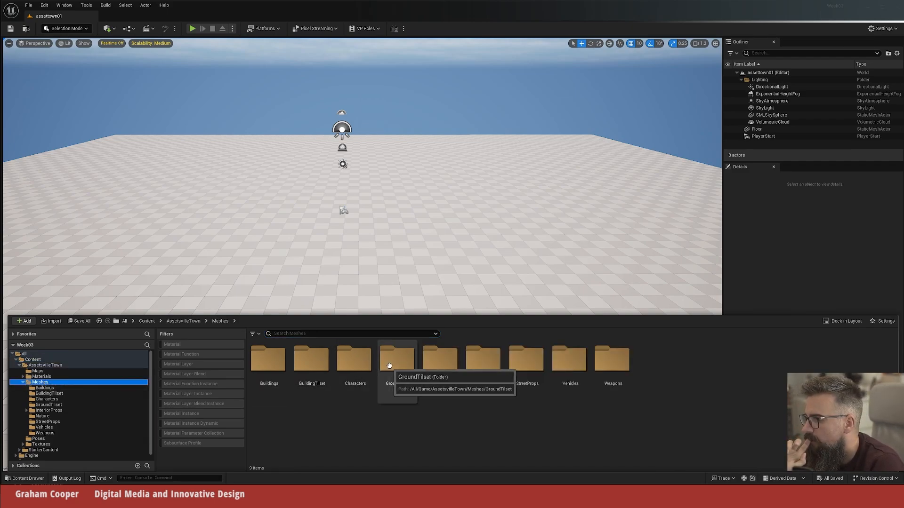
pyautogui.doubleClick(276, 365)
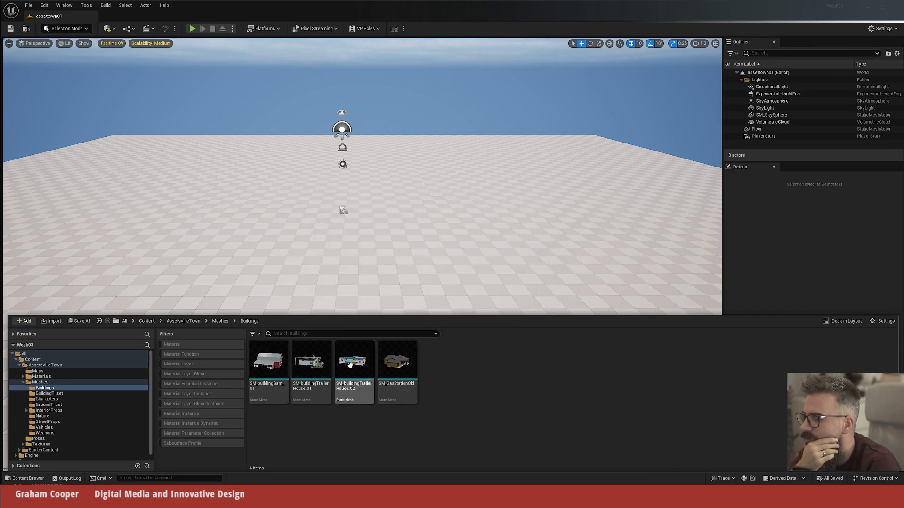
pyautogui.moveTo(300, 362)
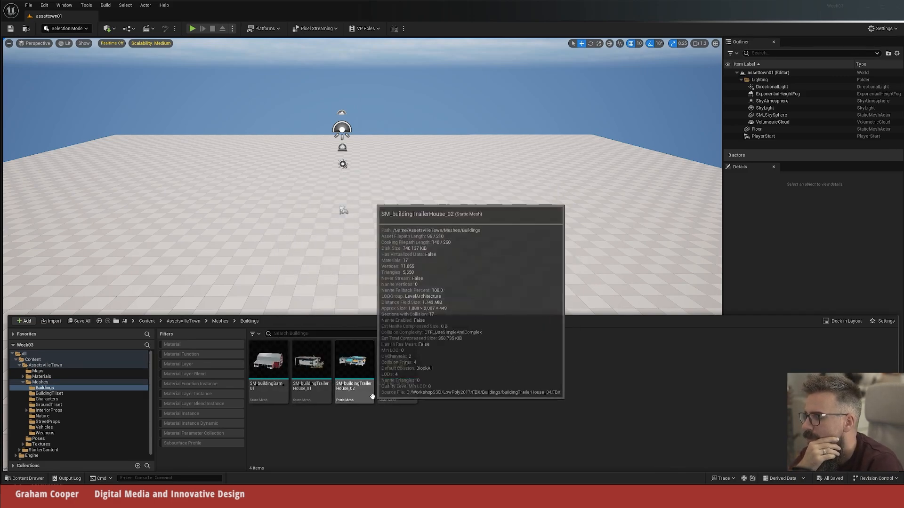
pyautogui.moveTo(278, 376)
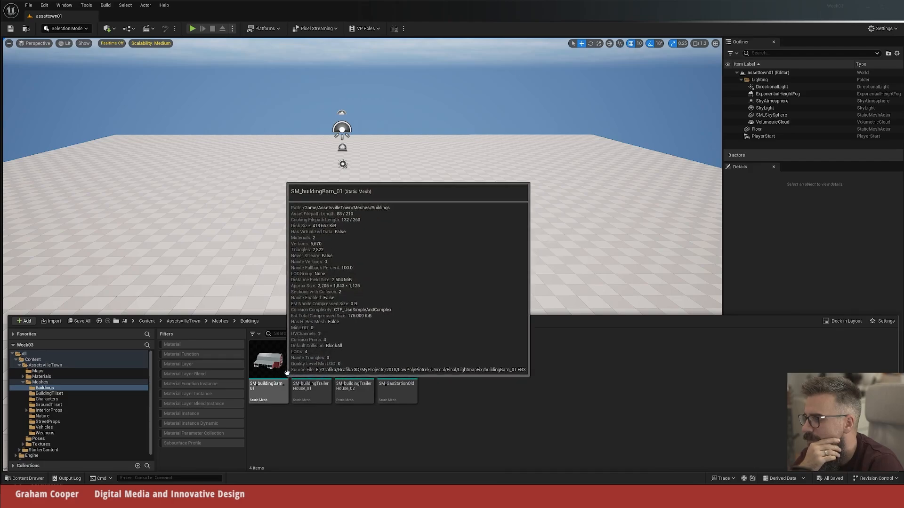
pyautogui.moveTo(353, 363)
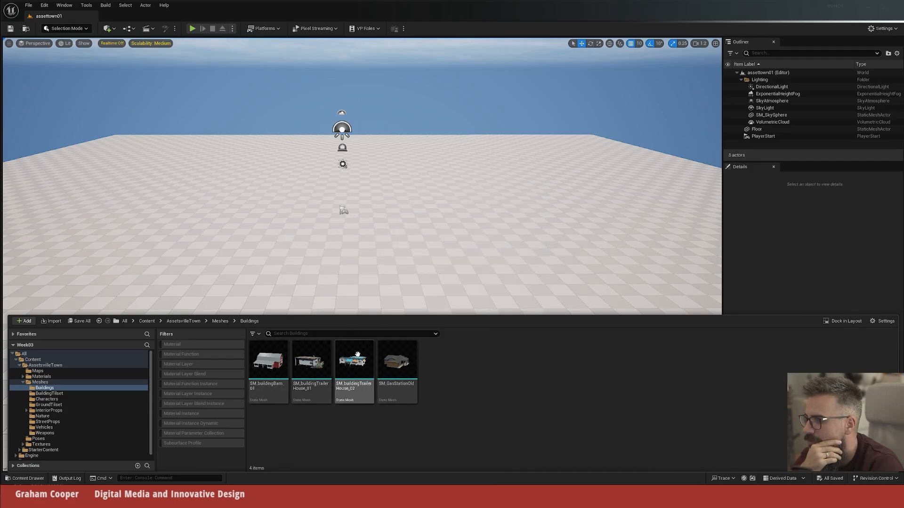
pyautogui.moveTo(384, 366)
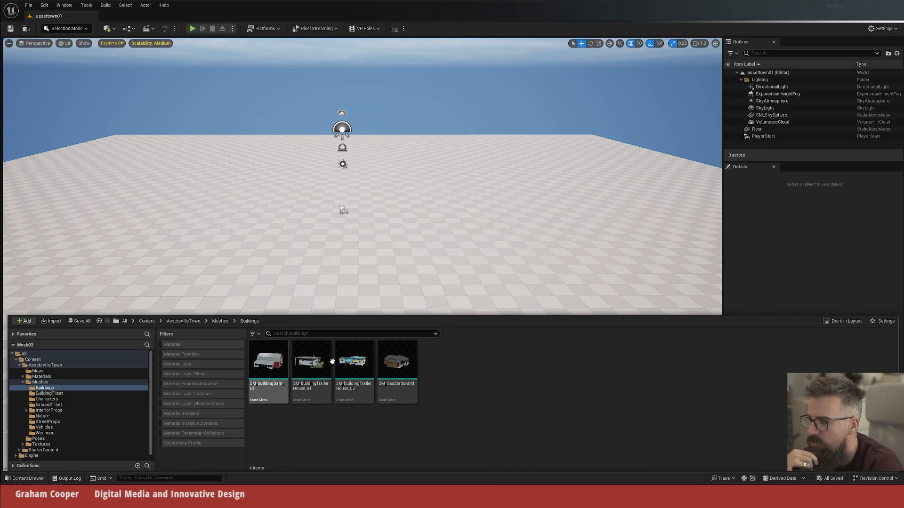
# Step: Examine the modular building pieces in the BuildingTilset folder, from beams, doors and floors to roofs, shop fronts, walls and windows
pyautogui.click(49, 394)
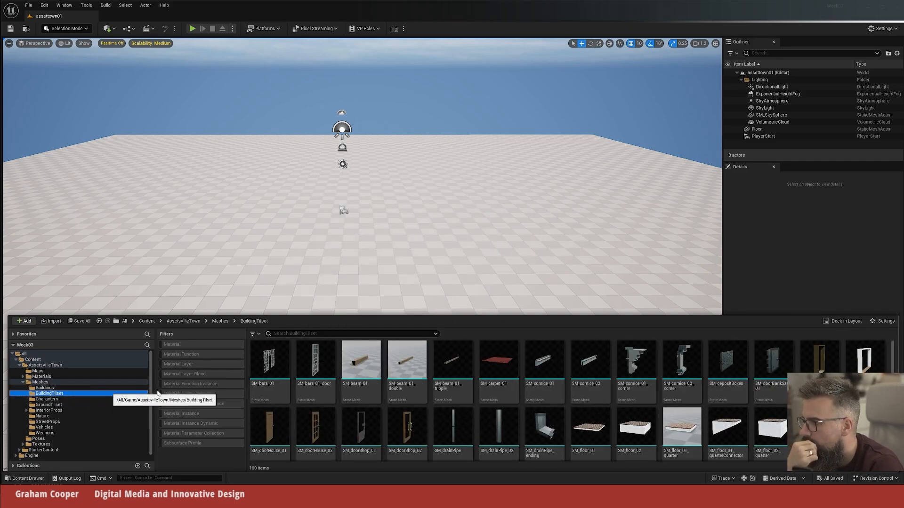
pyautogui.scroll(-5, 661, 379)
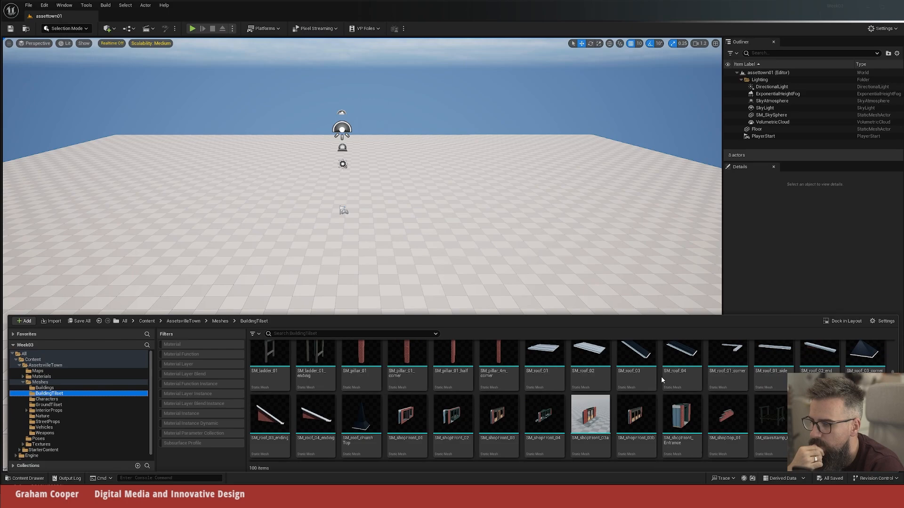
pyautogui.scroll(-5, 662, 379)
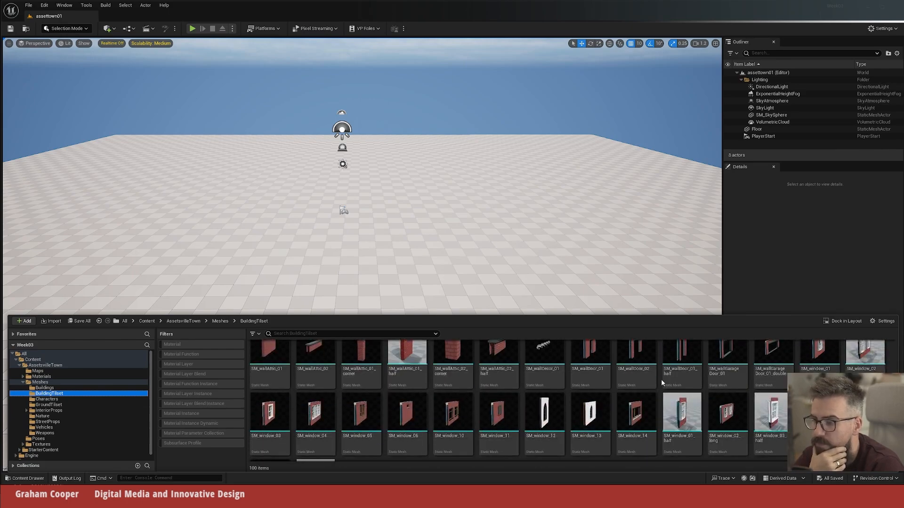
pyautogui.scroll(-2, 662, 382)
pyautogui.scroll(4, 662, 382)
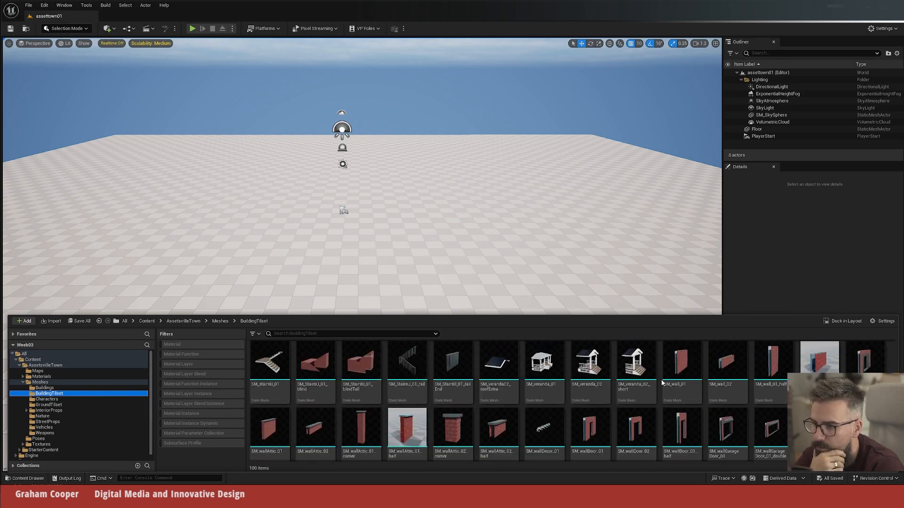
pyautogui.scroll(8, 661, 382)
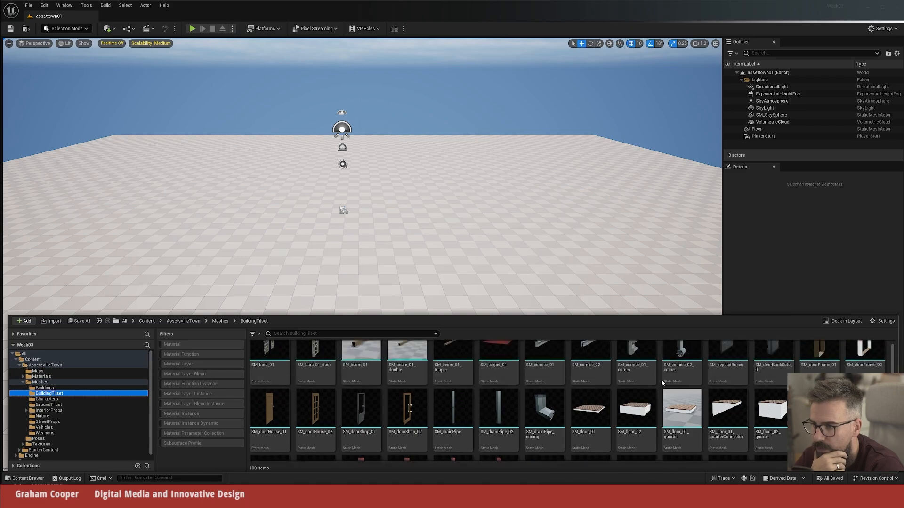
pyautogui.scroll(-5, 661, 380)
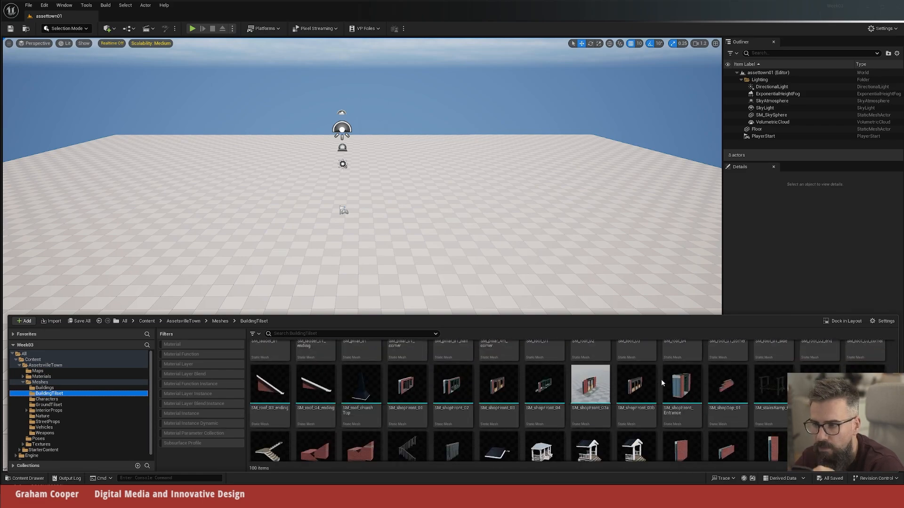
pyautogui.scroll(-5, 661, 381)
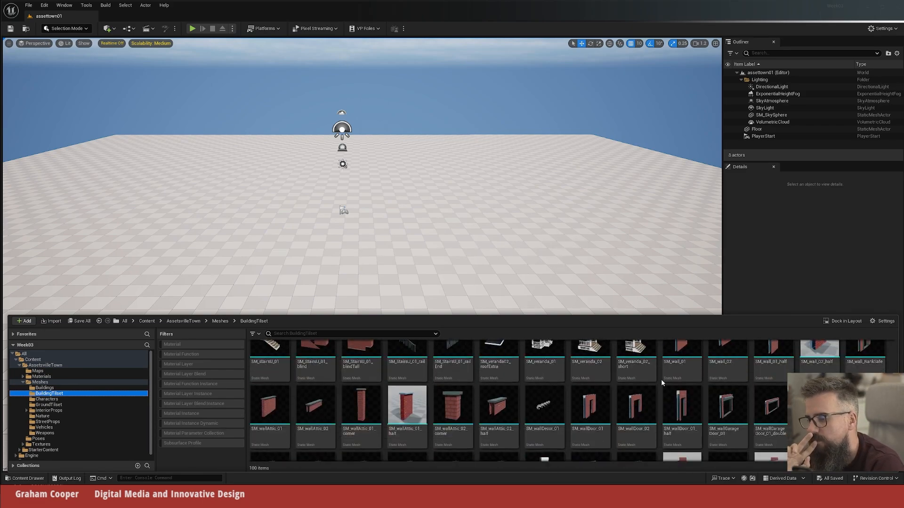
pyautogui.scroll(5, 661, 382)
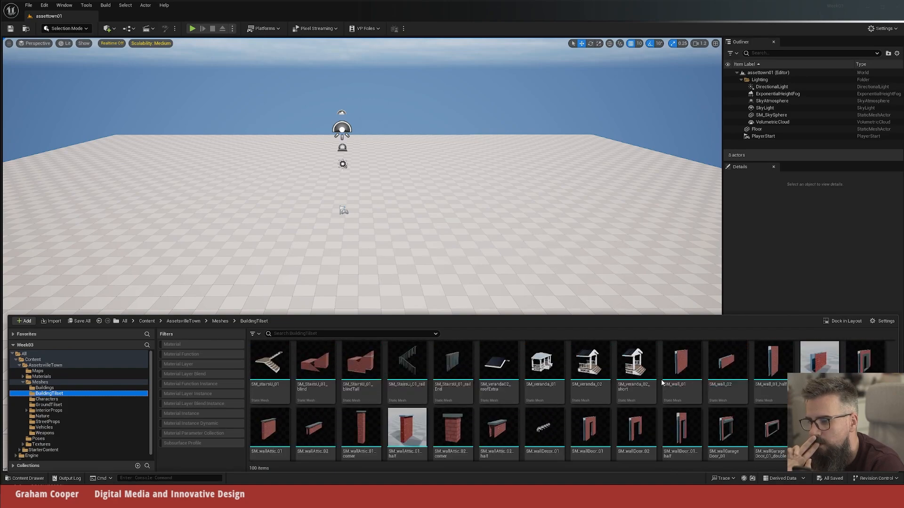
pyautogui.scroll(5, 661, 382)
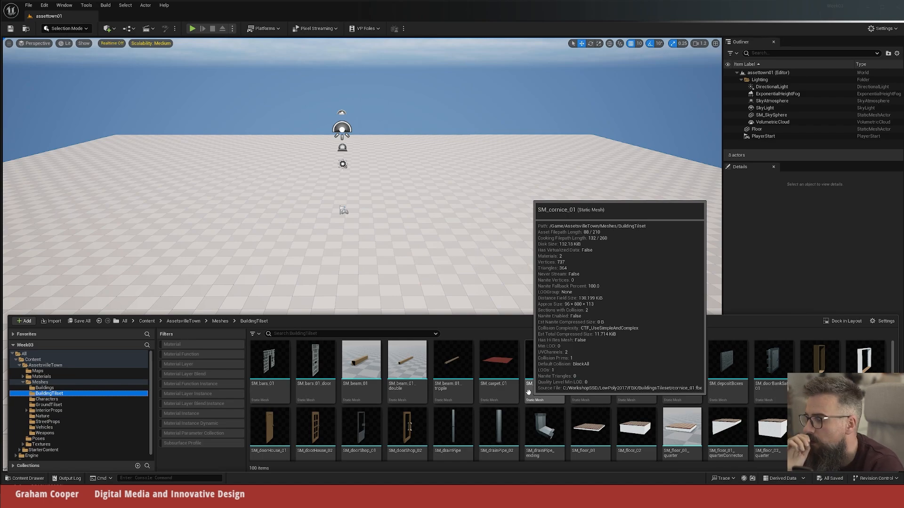
# Step: Open the GroundTilset folder and enlarge the content browser area so all its ground, road and sidewalk tiles are in view
pyautogui.click(59, 388)
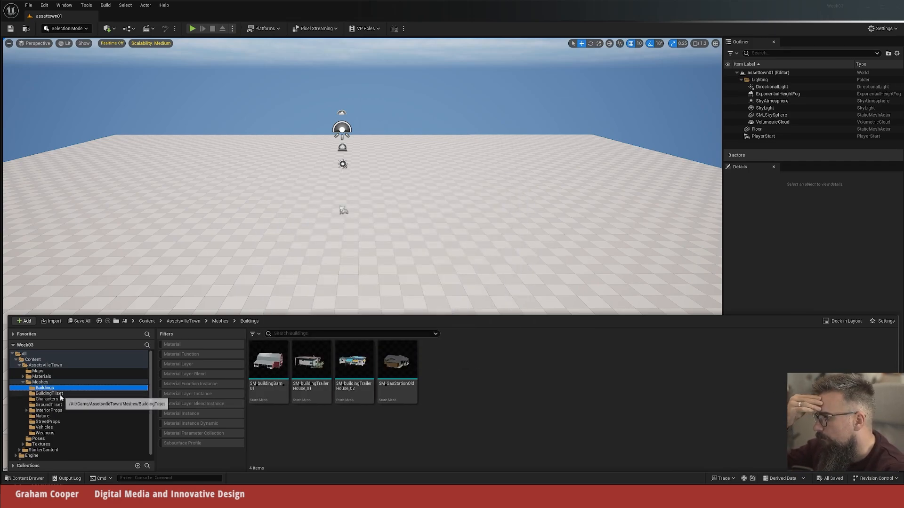
pyautogui.click(55, 405)
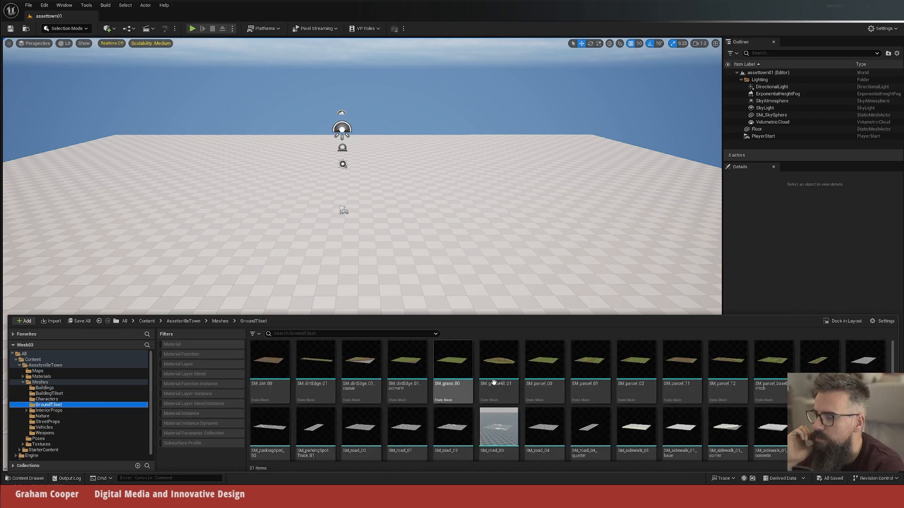
pyautogui.moveTo(576, 318); pyautogui.dragTo(571, 196)
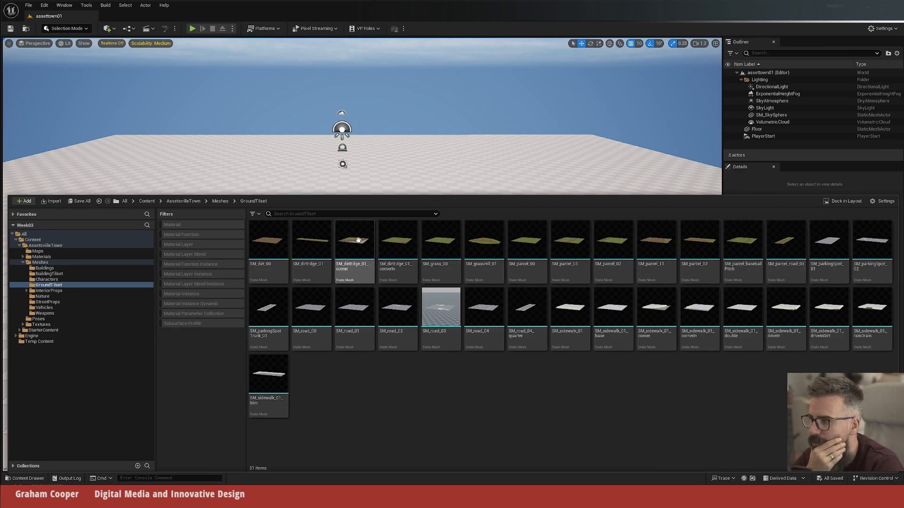
pyautogui.moveTo(460, 243)
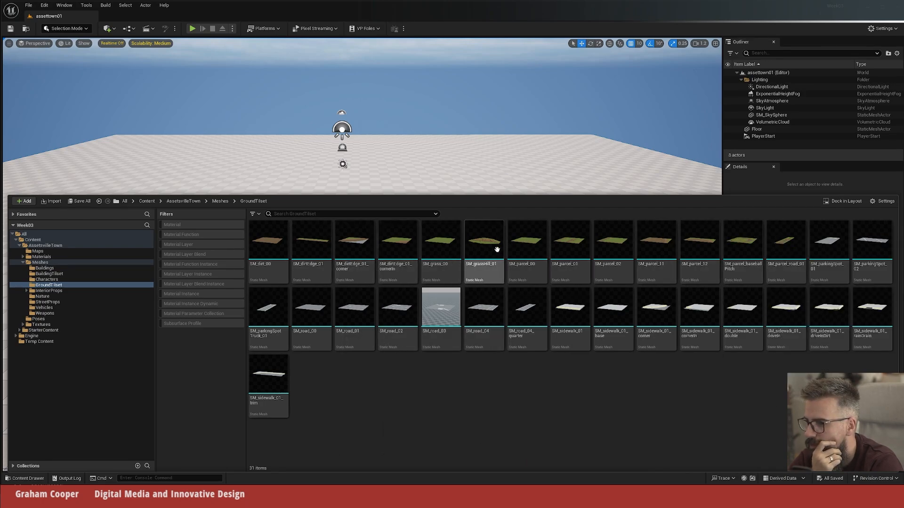
# Step: Place the SM_parcel_02 grass tile on the floor and move it to about X 750, Y -830
pyautogui.moveTo(612, 247)
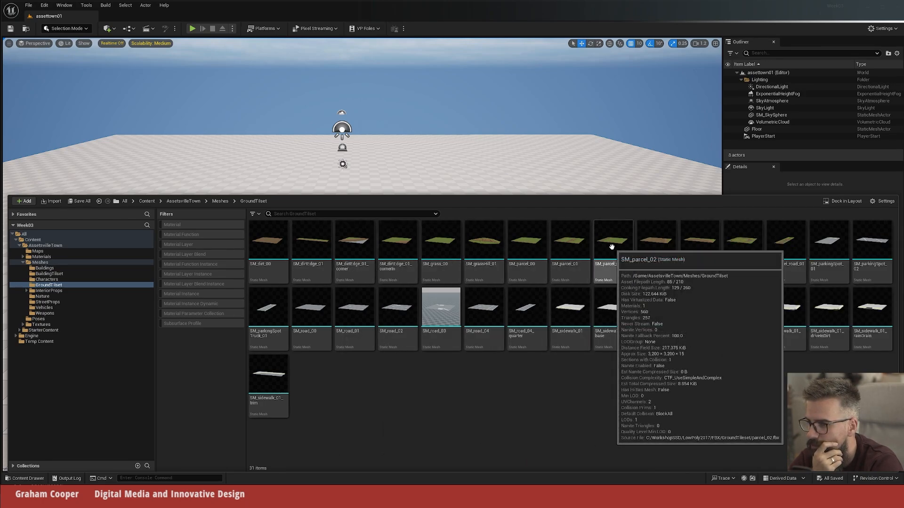
pyautogui.moveTo(612, 247); pyautogui.dragTo(292, 200)
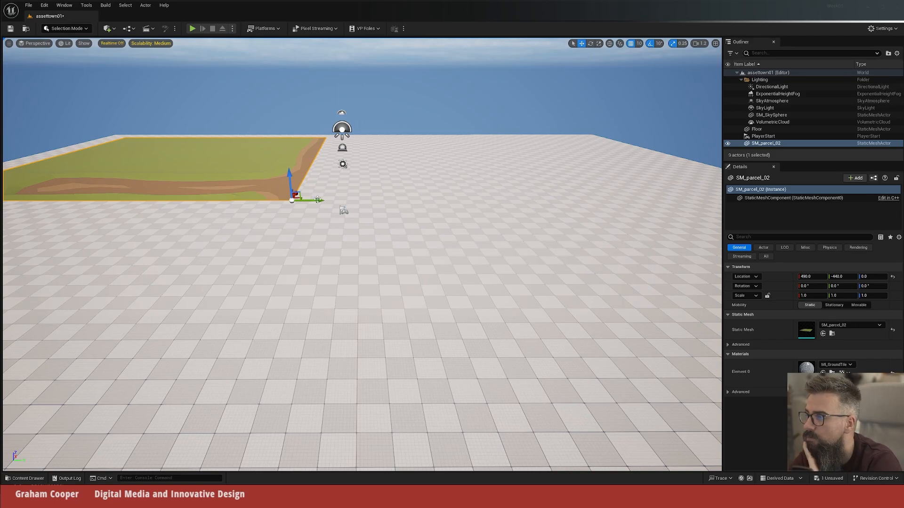
pyautogui.moveTo(316, 200); pyautogui.dragTo(282, 191)
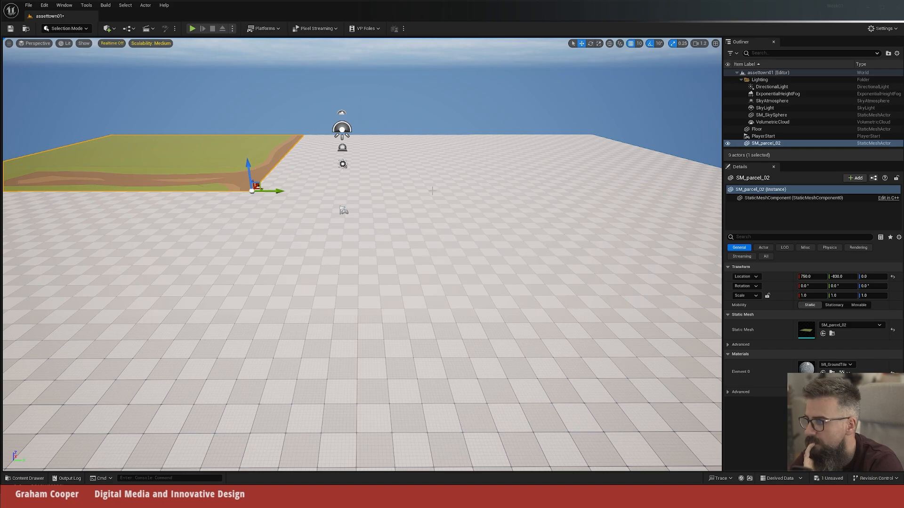
# Step: Place an SM_dirt_00 tile directly against the side of the SM_parcel_02 tile at Y 770, lining up their front edges
pyautogui.hotkey('ctrl', 'space')
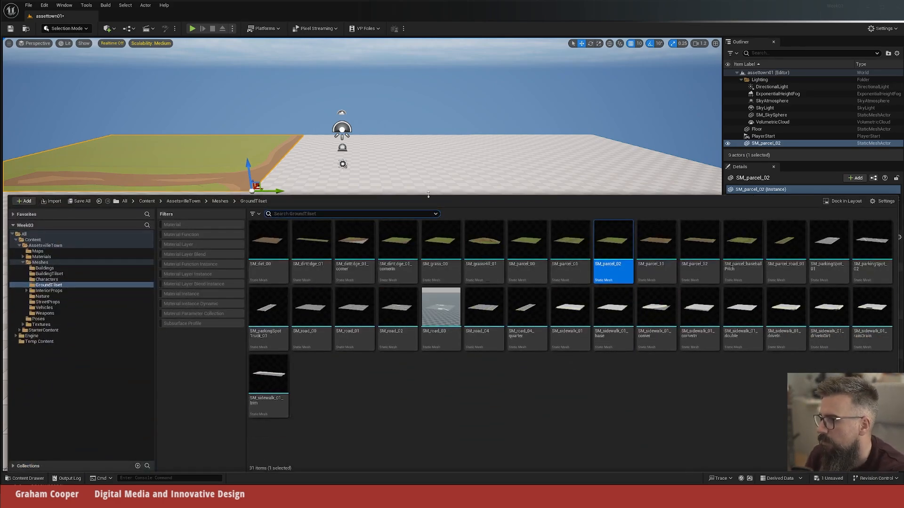
pyautogui.moveTo(266, 240); pyautogui.dragTo(434, 185)
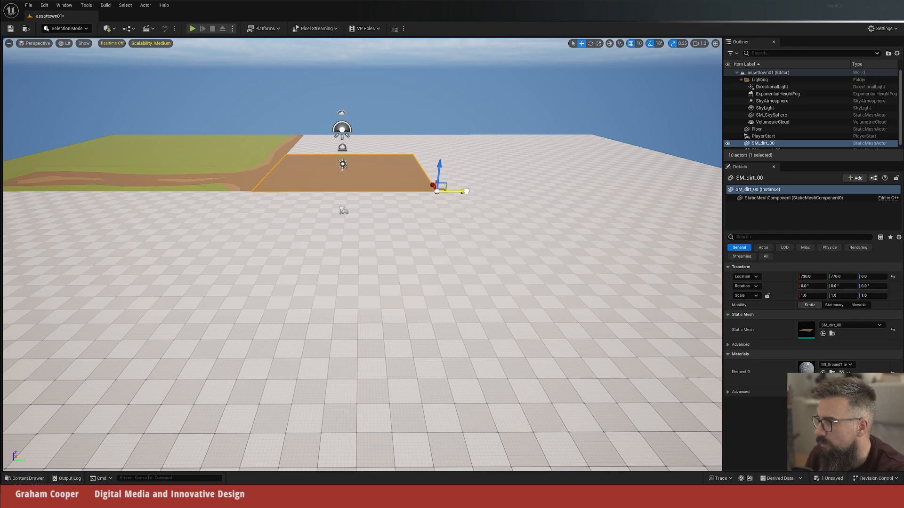
pyautogui.moveTo(434, 184); pyautogui.dragTo(436, 188)
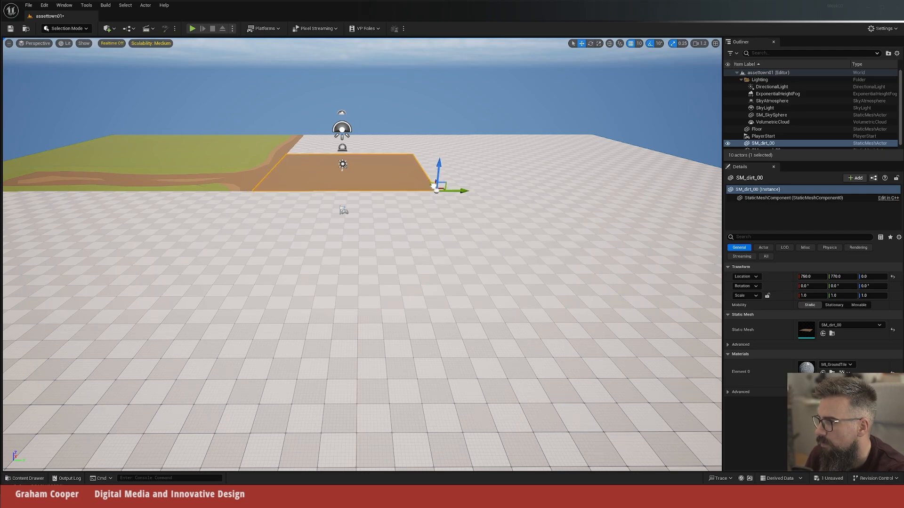
pyautogui.press('e')
pyautogui.moveTo(383, 235); pyautogui.dragTo(427, 409, button='right')
pyautogui.press('w')
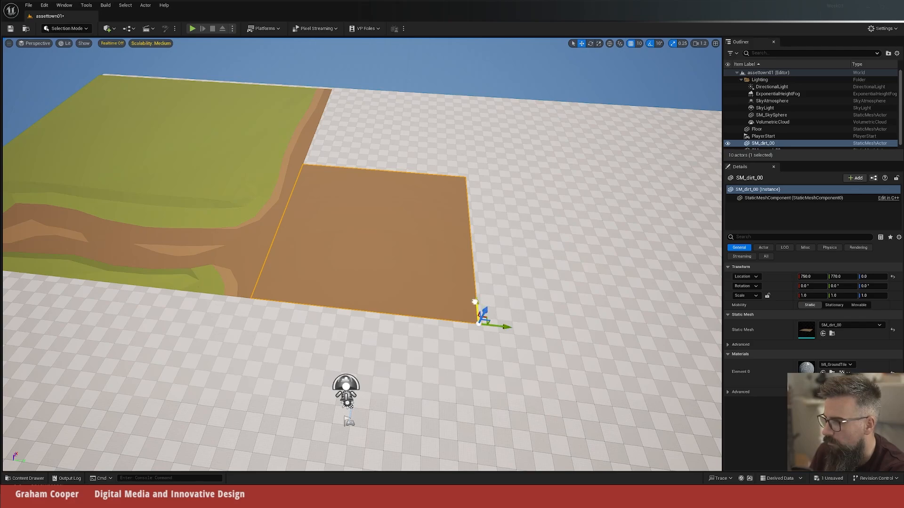
# Step: Duplicate the dirt tile to X 2340 behind the first one, and place another SM_parcel_02 tile beside the dirt
pyautogui.keyDown('alt'); pyautogui.moveTo(474, 302); pyautogui.dragTo(517, 167); pyautogui.keyUp('alt')
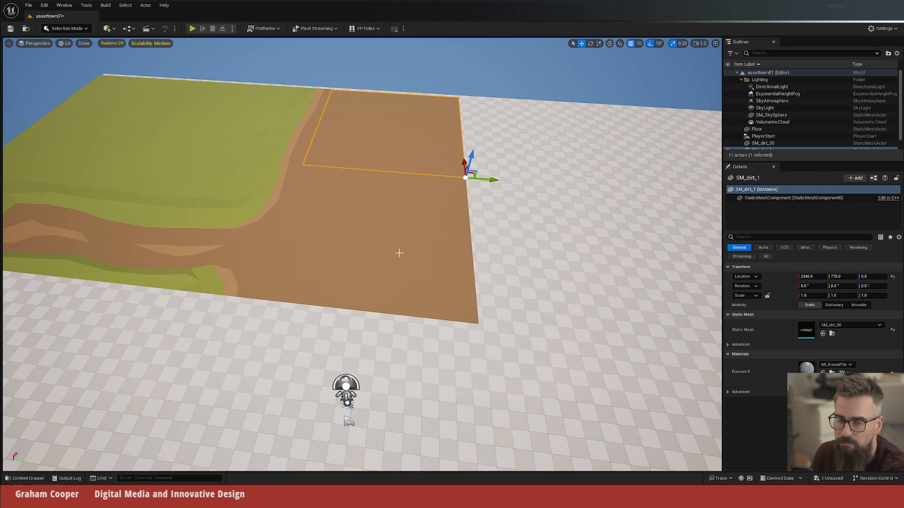
pyautogui.hotkey('ctrl', 'space')
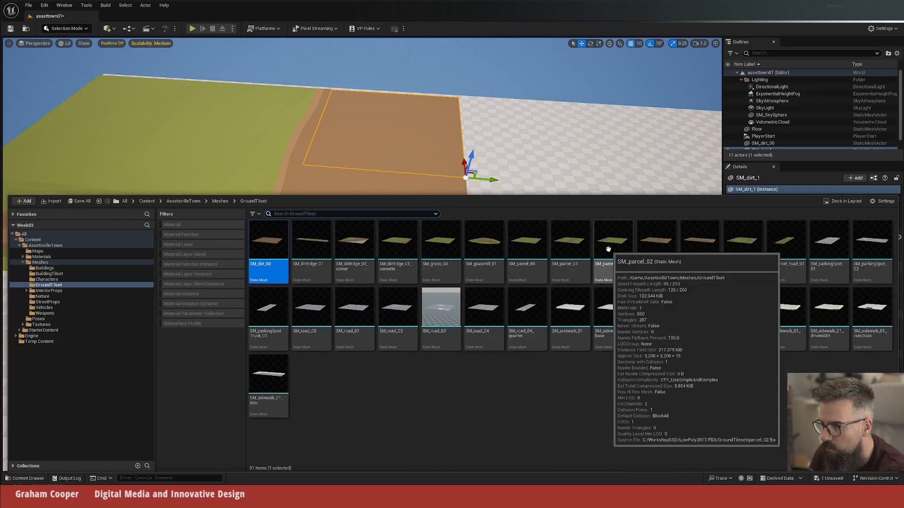
pyautogui.moveTo(608, 249); pyautogui.dragTo(521, 226)
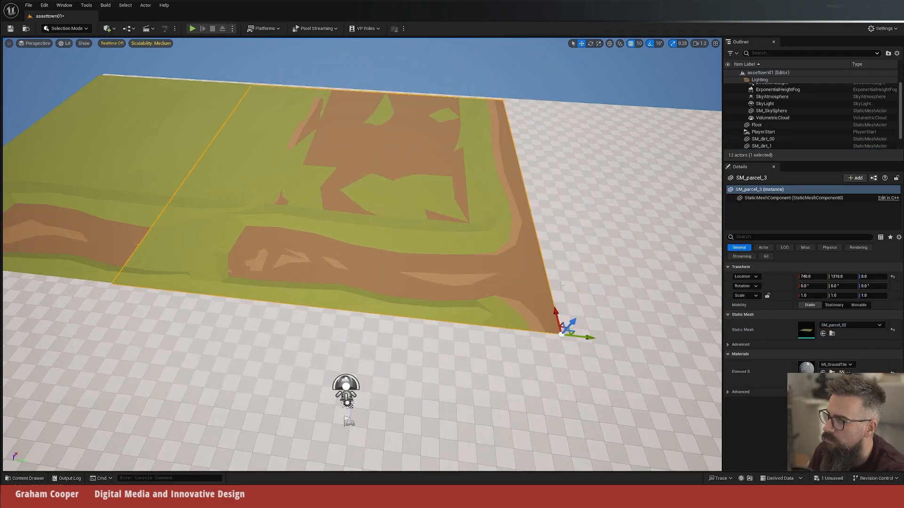
# Step: Rotate the new SM_parcel_02 tile 90° about Z and align it against the dirt tiles at X 750, Y 770
pyautogui.press('e')
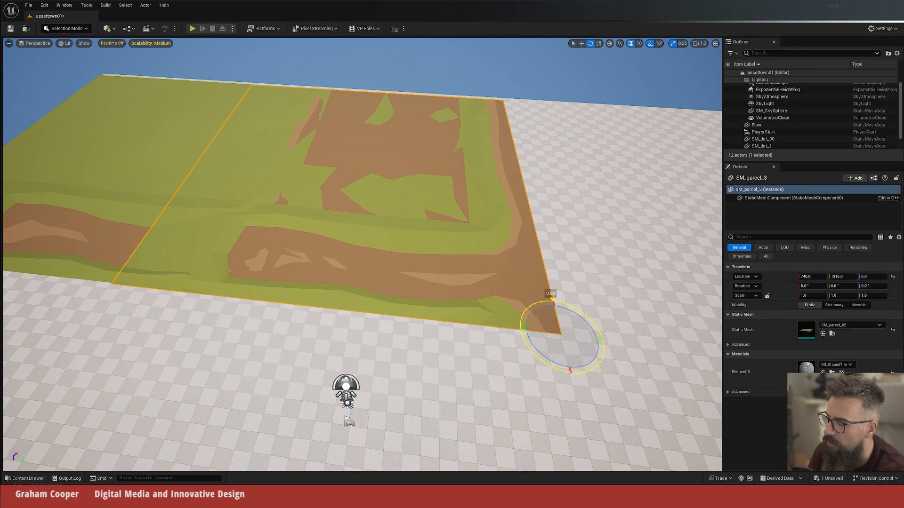
pyautogui.moveTo(579, 323); pyautogui.dragTo(504, 341)
pyautogui.press('r')
pyautogui.click(504, 341)
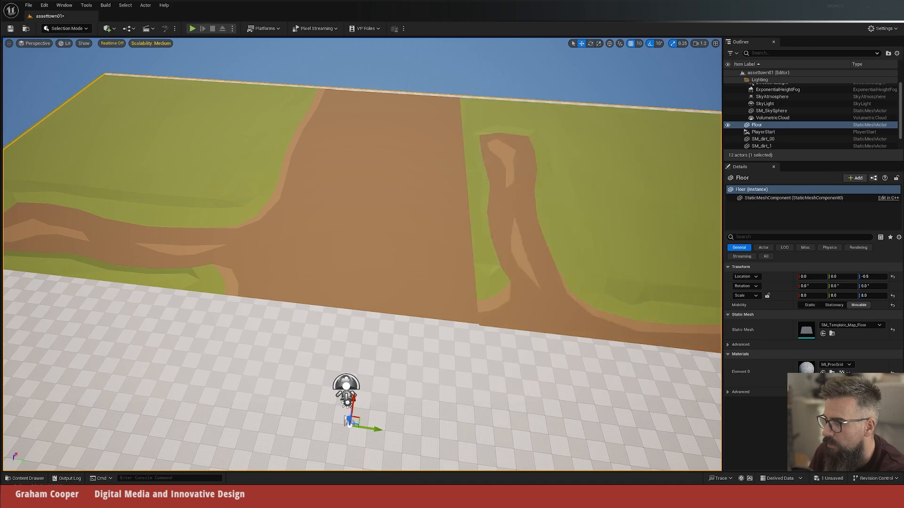
pyautogui.moveTo(504, 341)
pyautogui.mouseDown(button='right')
pyautogui.moveTo(500, 356)
pyautogui.moveTo(511, 352)
pyautogui.mouseUp(button='right')
pyautogui.click(467, 266)
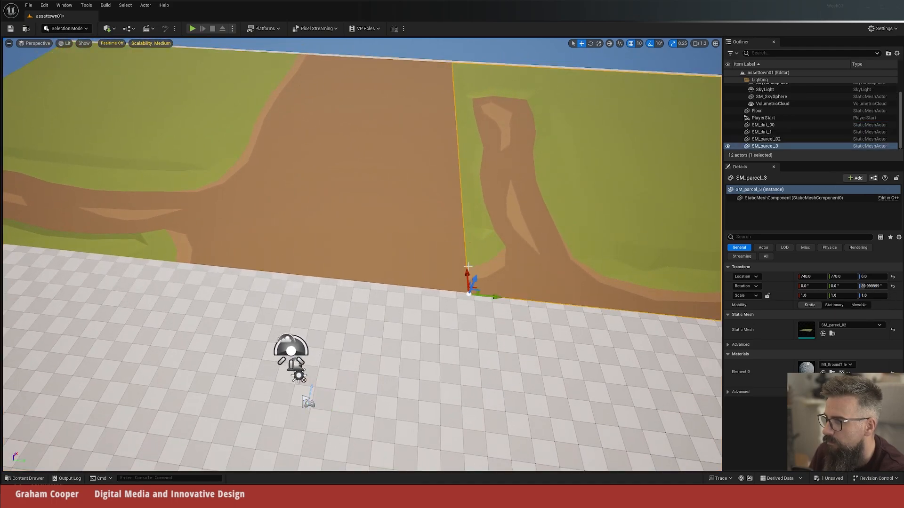
pyautogui.moveTo(464, 273); pyautogui.dragTo(466, 271)
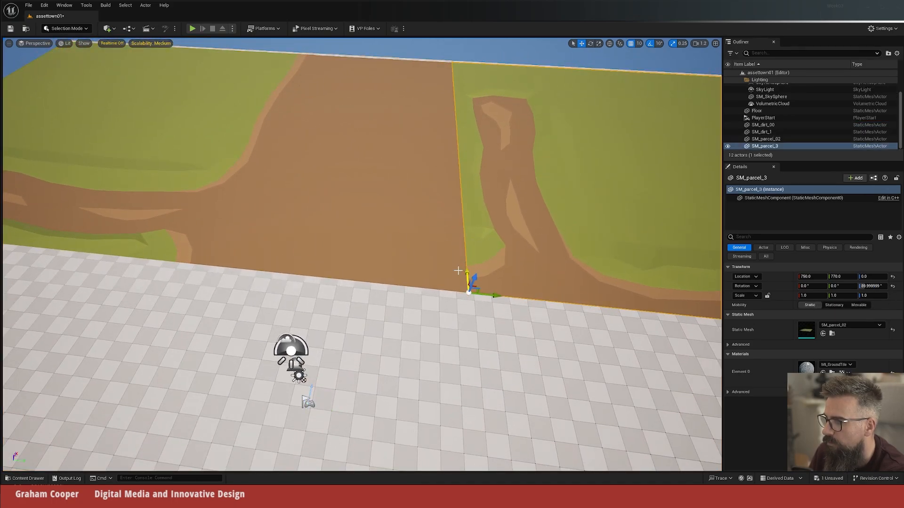
# Step: Place an SM_road_01 tile rotated 90° about Z, and move it to X -840 against the ground tiles' front edge
pyautogui.moveTo(412, 350); pyautogui.dragTo(429, 310, button='right')
pyautogui.hotkey('ctrl', 'space')
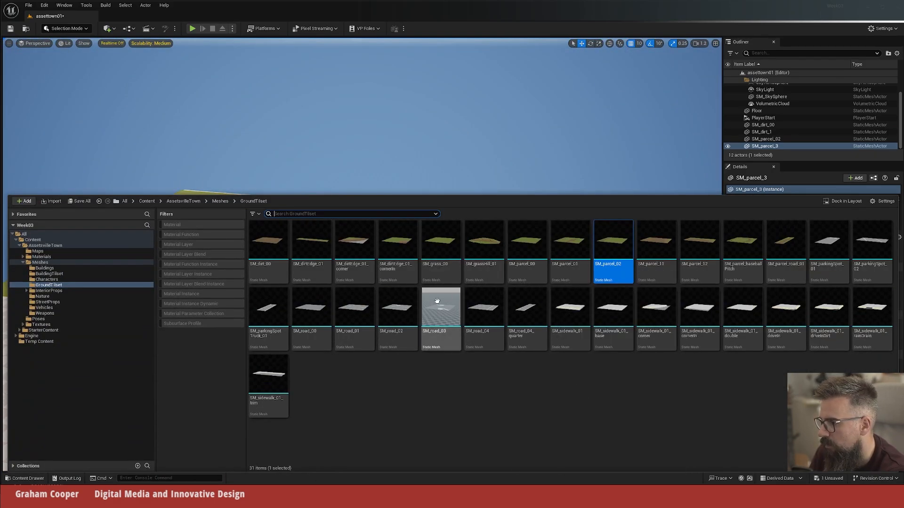
pyautogui.click(350, 309)
pyautogui.moveTo(351, 309); pyautogui.dragTo(169, 461)
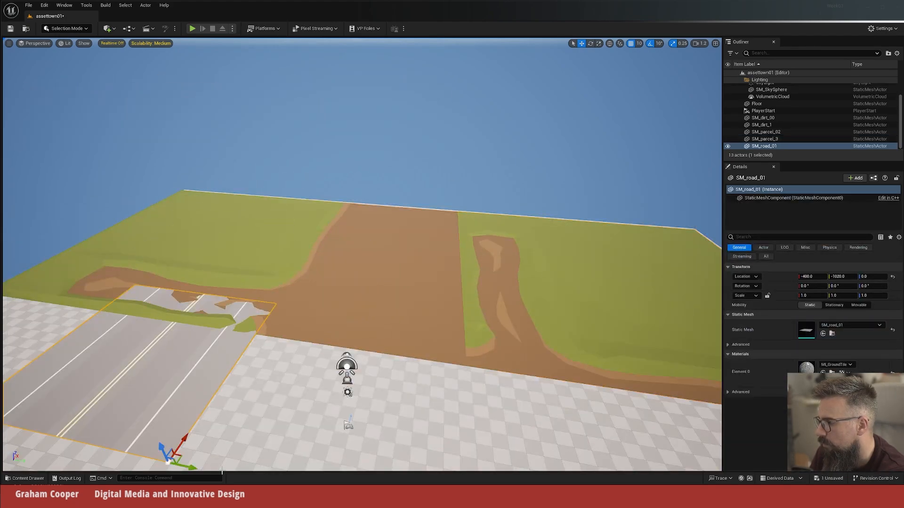
pyautogui.press('e')
pyautogui.moveTo(243, 366); pyautogui.dragTo(155, 366, button='right')
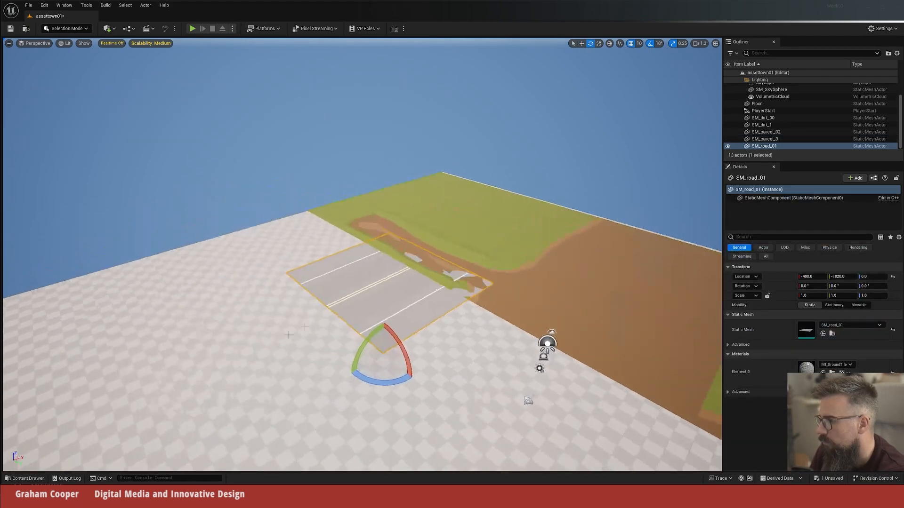
pyautogui.moveTo(384, 381); pyautogui.dragTo(263, 381)
pyautogui.press('w')
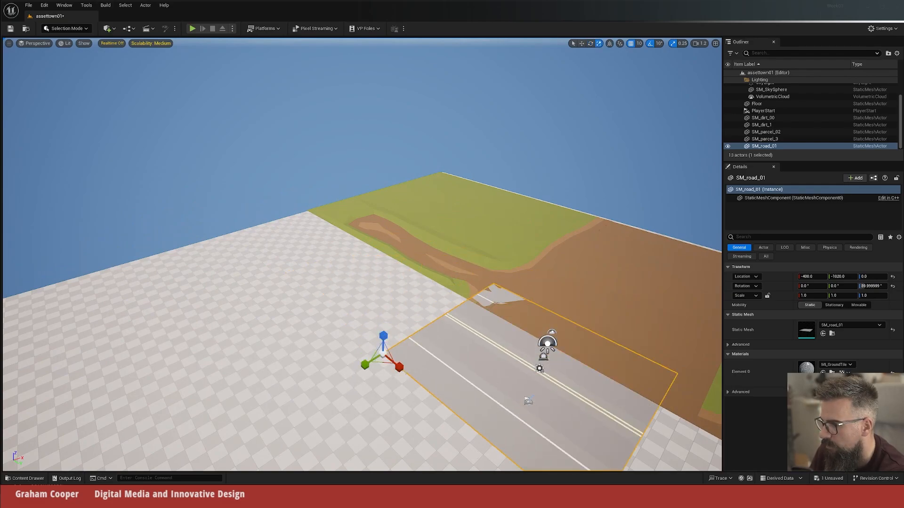
pyautogui.moveTo(400, 343); pyautogui.dragTo(367, 365)
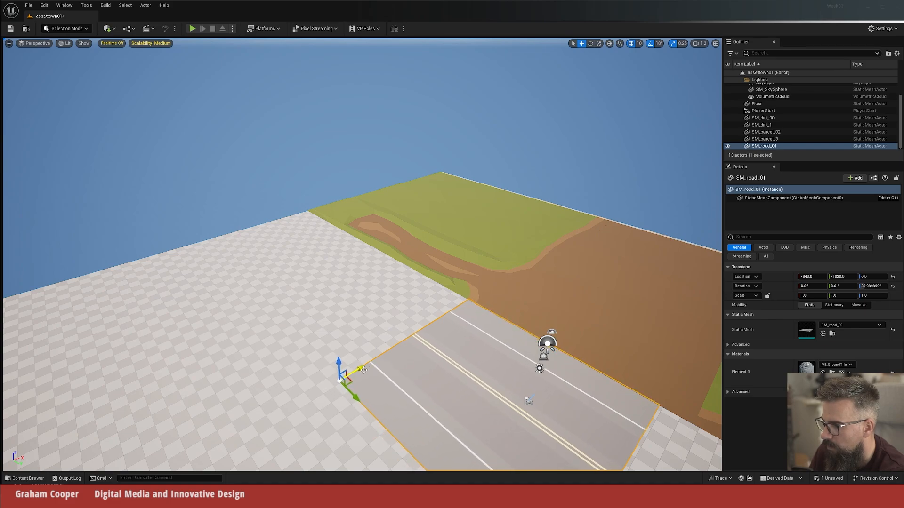
# Step: Extend the road along the front of the grass and dirt tiles with four end-to-end copies of the road tile
pyautogui.moveTo(355, 400); pyautogui.dragTo(391, 401)
pyautogui.moveTo(392, 400); pyautogui.dragTo(466, 405, button='right')
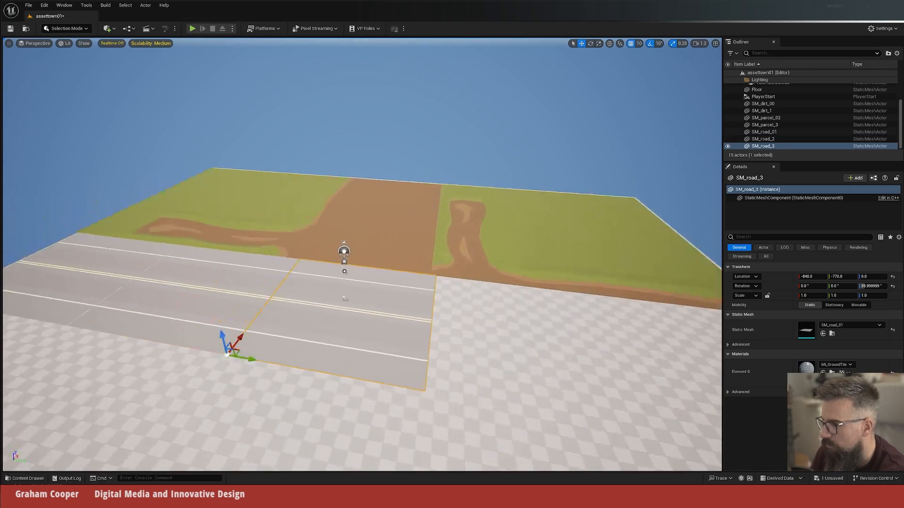
pyautogui.keyDown('alt'); pyautogui.moveTo(246, 358); pyautogui.dragTo(454, 369); pyautogui.keyUp('alt')
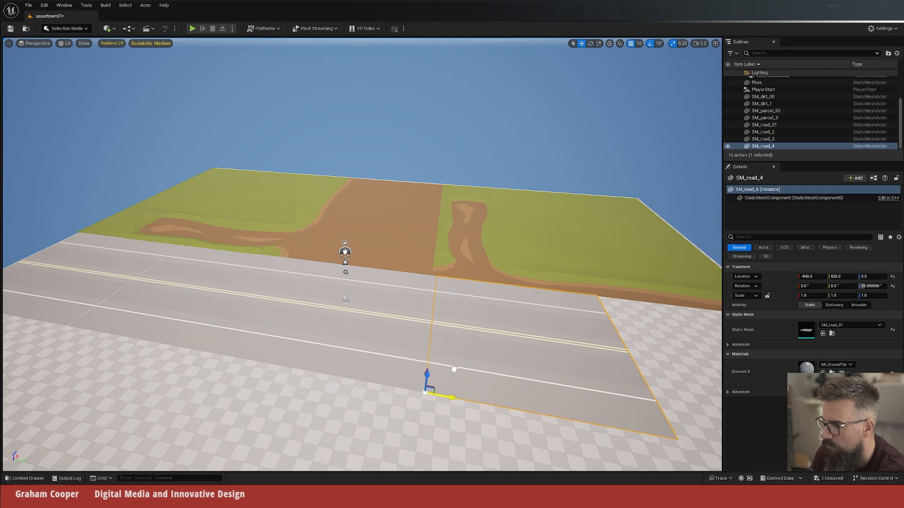
pyautogui.keyDown('alt'); pyautogui.moveTo(454, 401); pyautogui.dragTo(722, 351); pyautogui.keyUp('alt')
pyautogui.moveTo(627, 342); pyautogui.dragTo(687, 343, button='right')
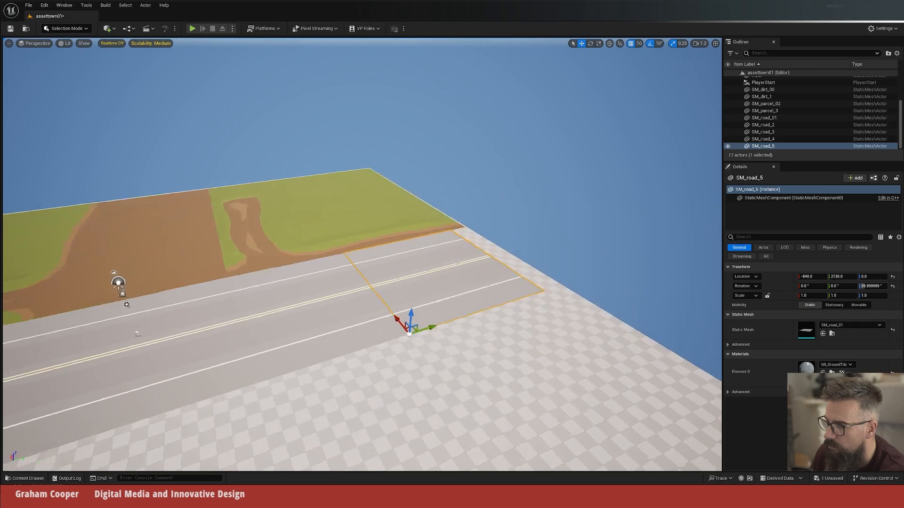
pyautogui.moveTo(432, 327); pyautogui.dragTo(458, 320)
# Step: Place SM_buildingBarn_01 from the Buildings folder on the dirt tiles, rotated 90° about Z, at X 2410, Y -40
pyautogui.moveTo(458, 320); pyautogui.dragTo(381, 300, button='right')
pyautogui.press('w')
pyautogui.hotkey('ctrl', 'space')
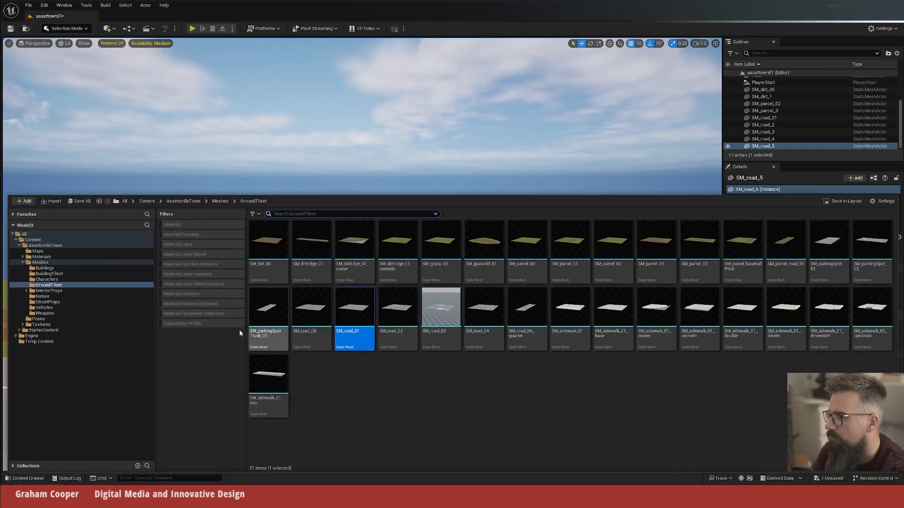
pyautogui.click(47, 268)
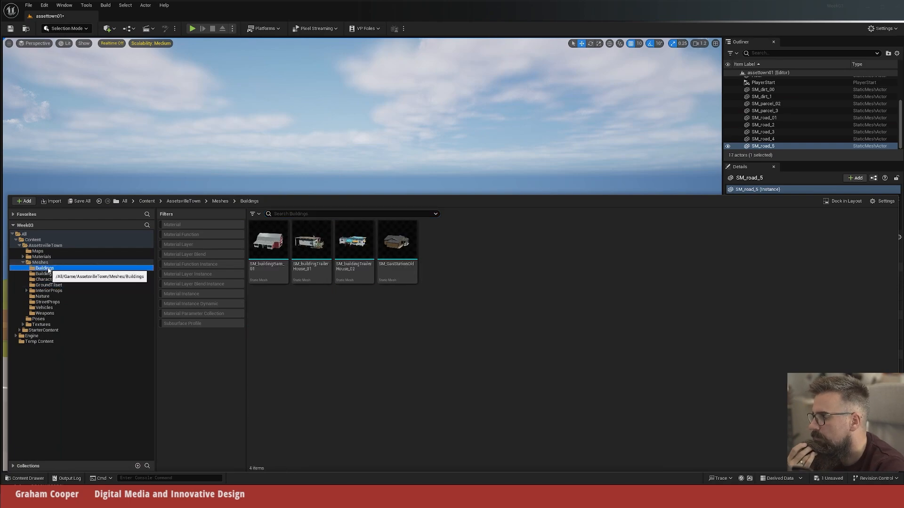
pyautogui.moveTo(268, 241); pyautogui.dragTo(330, 301)
pyautogui.press('e')
pyautogui.press('w')
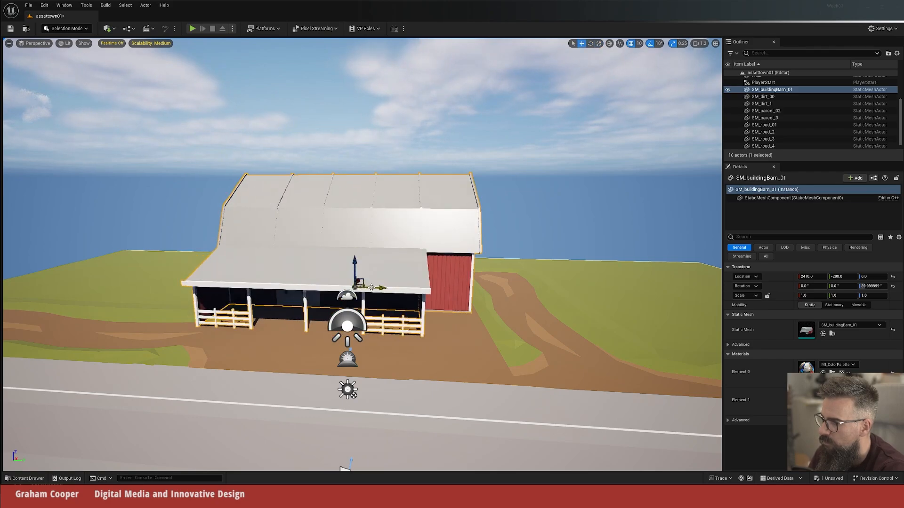
pyautogui.moveTo(380, 288); pyautogui.dragTo(402, 289)
# Step: Examine the barn's placement on the dirt area from the road side
pyautogui.press('s')
pyautogui.moveTo(402, 289); pyautogui.dragTo(367, 278, button='right')
pyautogui.press('w')
pyautogui.press('q')
pyautogui.press('e')
pyautogui.moveTo(479, 357)
pyautogui.mouseDown(button='right')
pyautogui.moveTo(475, 350)
pyautogui.moveTo(487, 348)
pyautogui.mouseUp(button='right')
pyautogui.press('s')
pyautogui.moveTo(498, 289); pyautogui.dragTo(503, 288, button='right')
pyautogui.press('w')
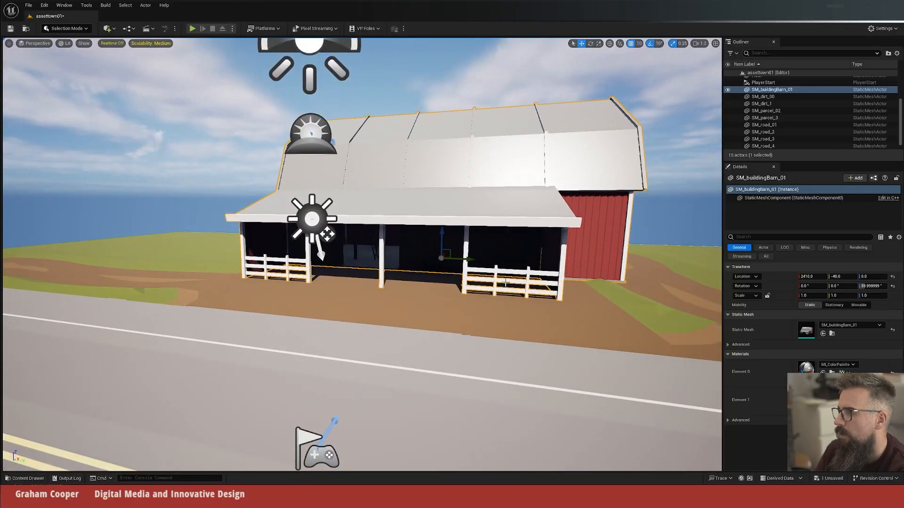
# Step: Place SM_tree_02 from the Nature folder on the grass between the road and the barn, at about X 800, Y -1600
pyautogui.hotkey('ctrl', 'space')
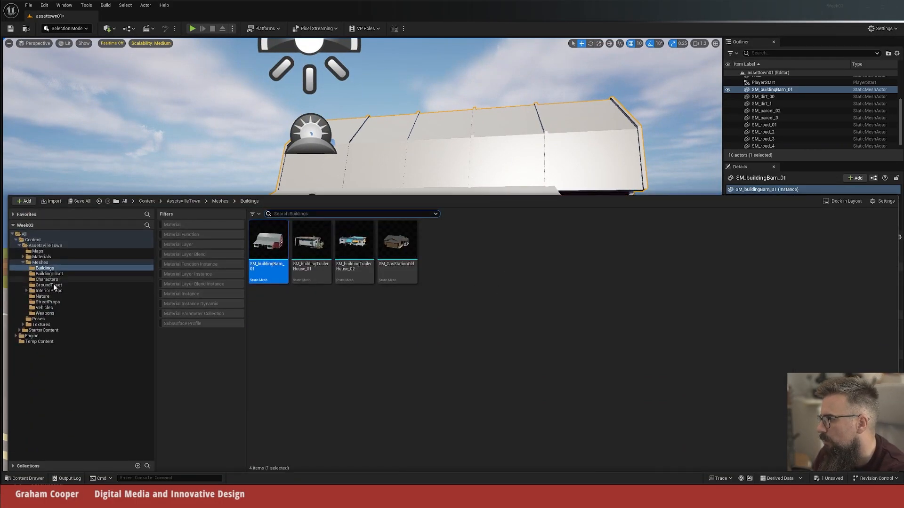
pyautogui.click(45, 297)
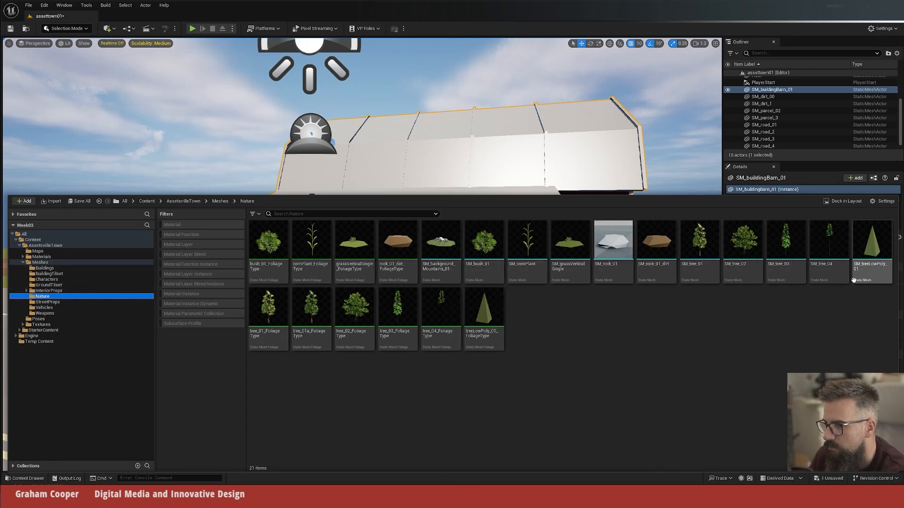
pyautogui.click(737, 231)
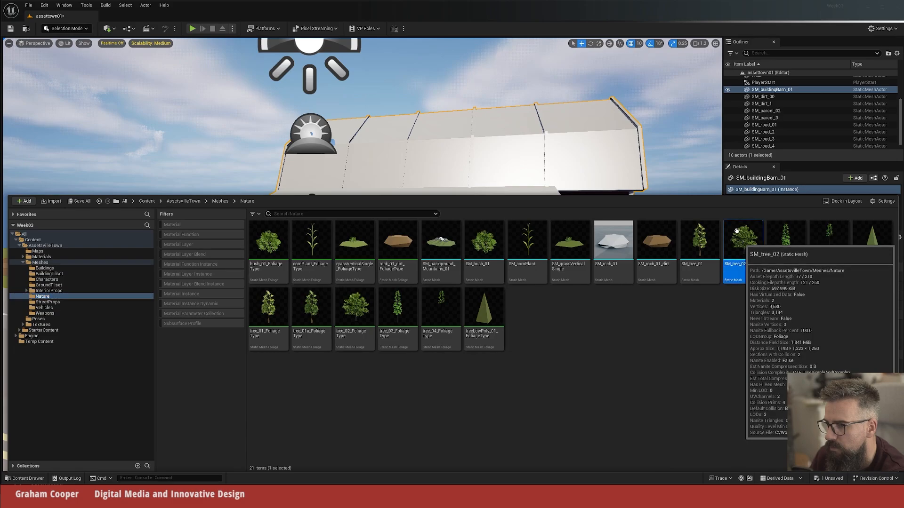
pyautogui.moveTo(737, 231); pyautogui.dragTo(101, 285)
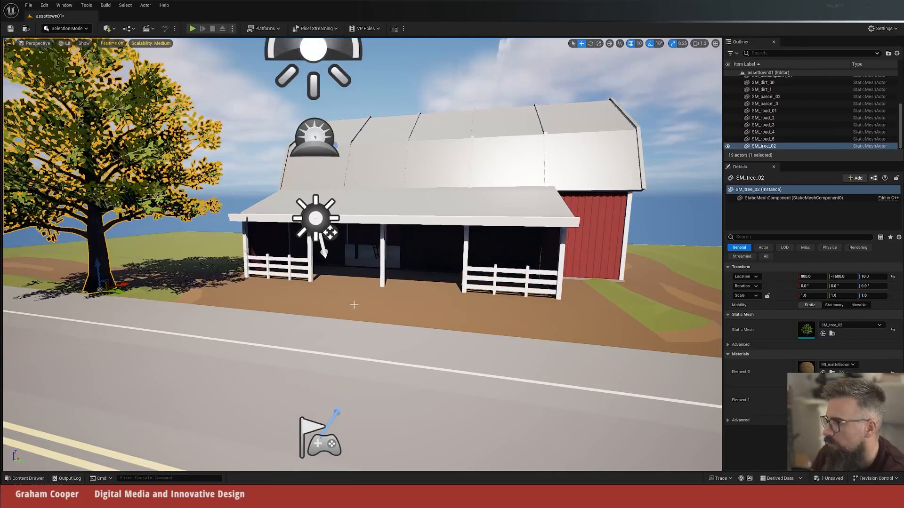
# Step: Frame the tree and the barn in the view and add a Cine Camera Actor in front of the barn
pyautogui.moveTo(354, 305); pyautogui.dragTo(288, 308, button='right')
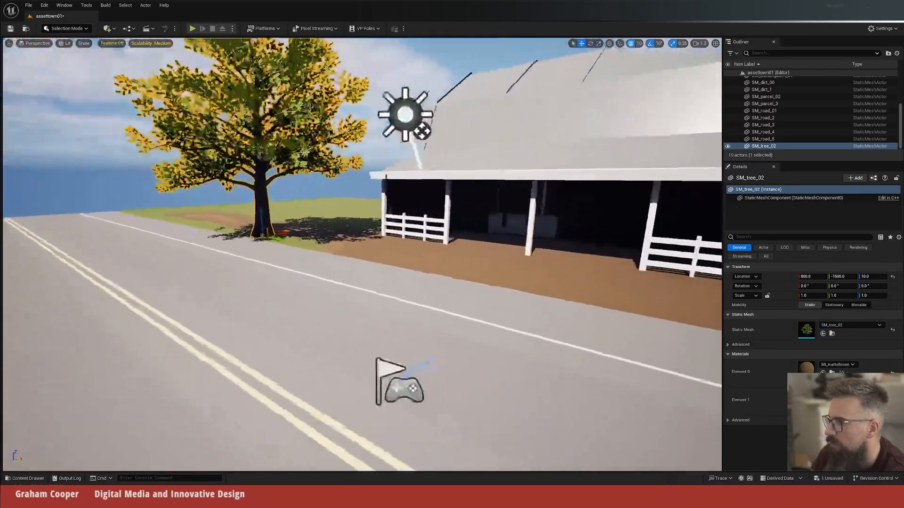
pyautogui.moveTo(349, 324)
pyautogui.mouseDown(button='right')
pyautogui.moveTo(386, 306)
pyautogui.moveTo(353, 323)
pyautogui.moveTo(362, 315)
pyautogui.mouseUp(button='right')
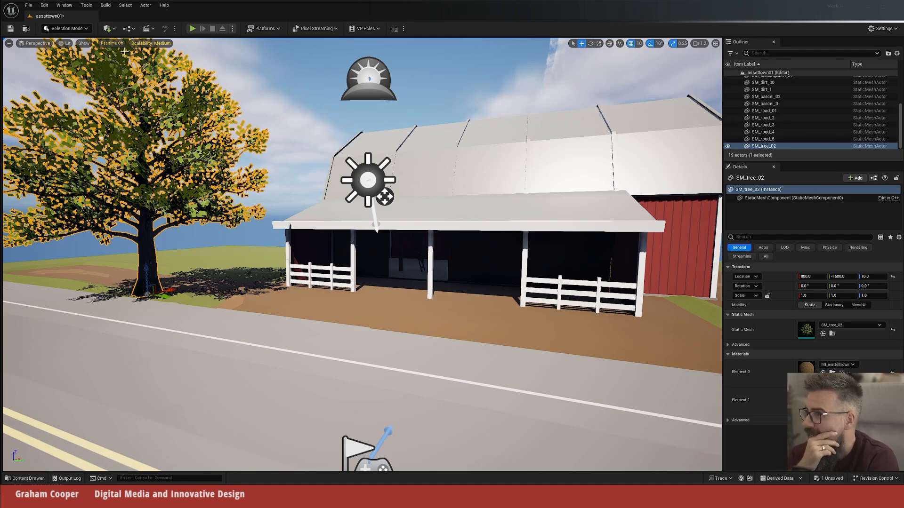
pyautogui.click(114, 30)
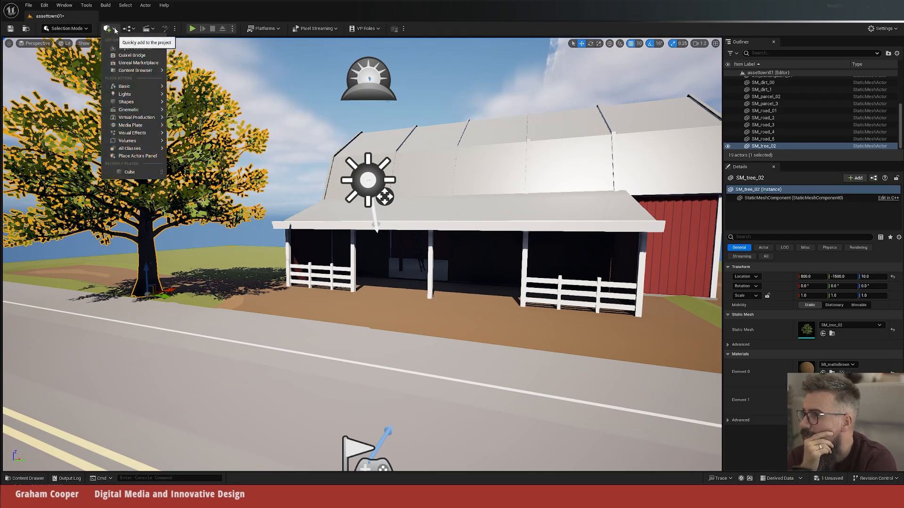
pyautogui.moveTo(127, 110)
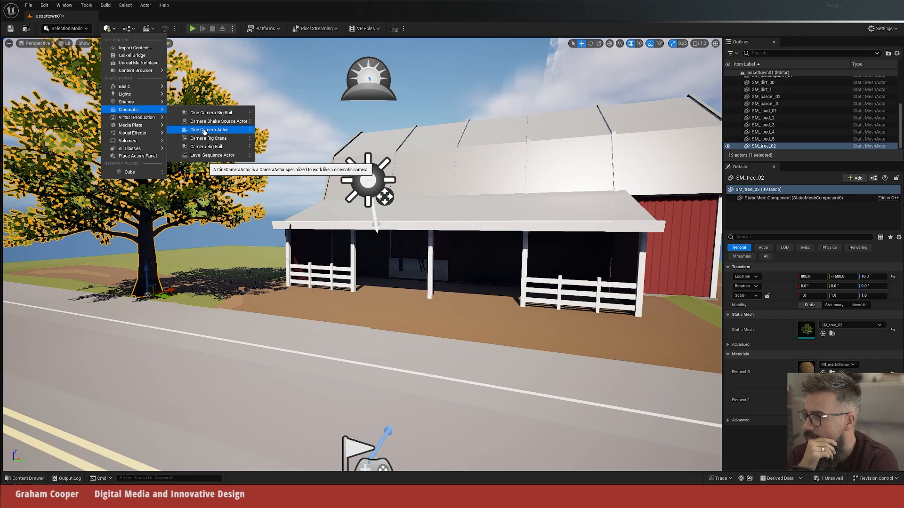
pyautogui.click(235, 131)
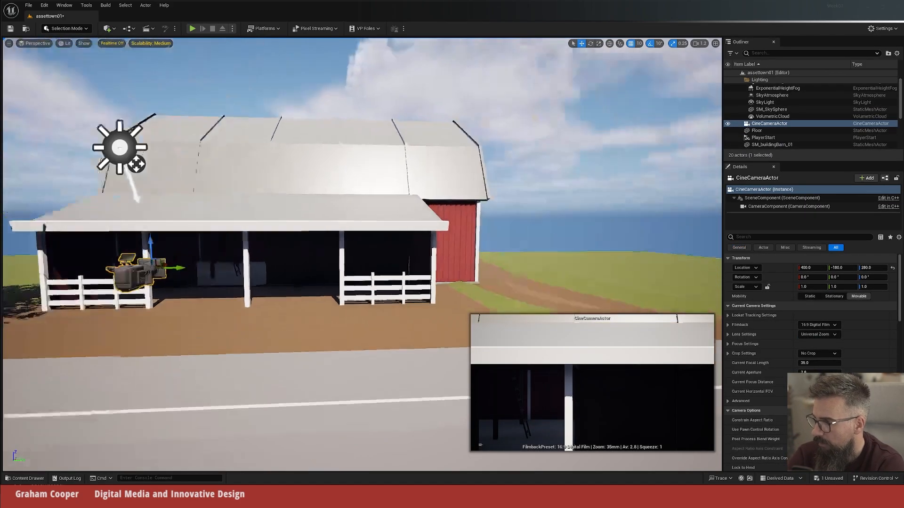
# Step: Move the cine camera back from the barn to X -420 and start piloting it
pyautogui.moveTo(386, 298); pyautogui.dragTo(315, 298, button='right')
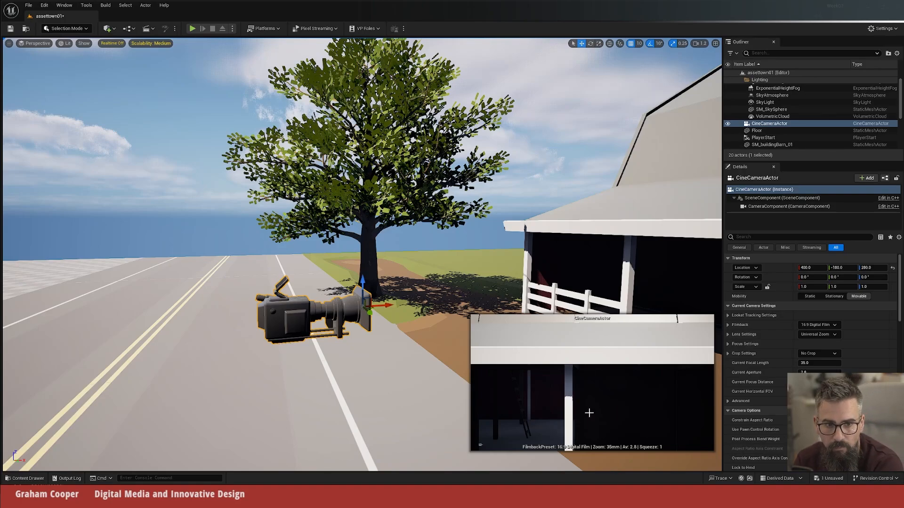
pyautogui.moveTo(386, 305); pyautogui.dragTo(111, 349)
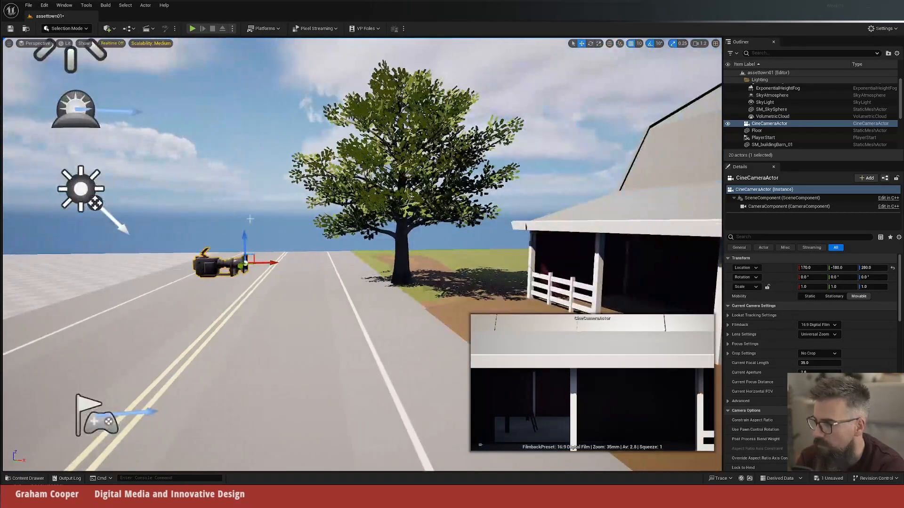
pyautogui.moveTo(272, 262); pyautogui.dragTo(94, 266)
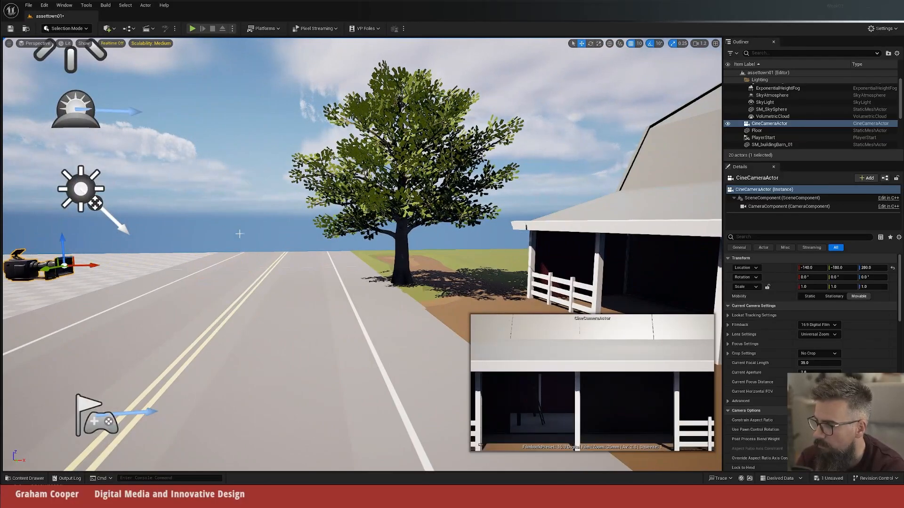
pyautogui.moveTo(151, 301); pyautogui.dragTo(111, 325)
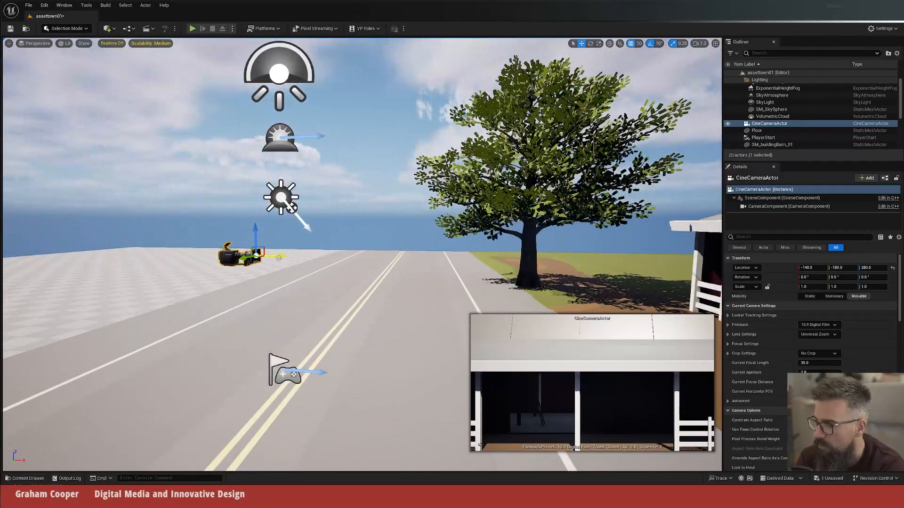
pyautogui.moveTo(278, 256); pyautogui.dragTo(170, 255)
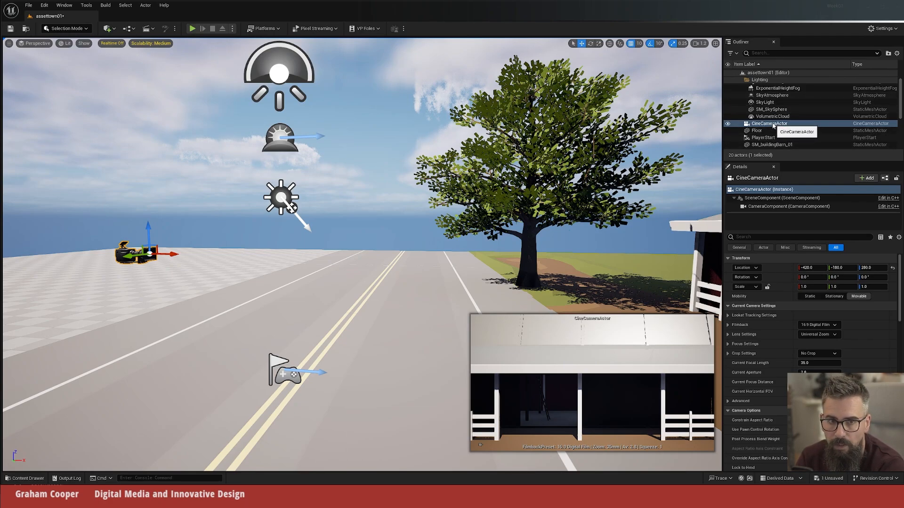
pyautogui.rightClick(773, 126)
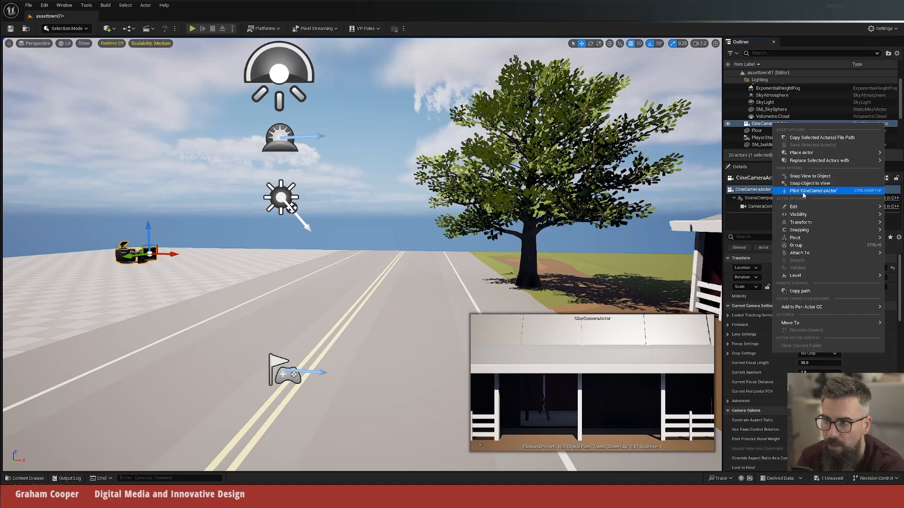
pyautogui.click(873, 192)
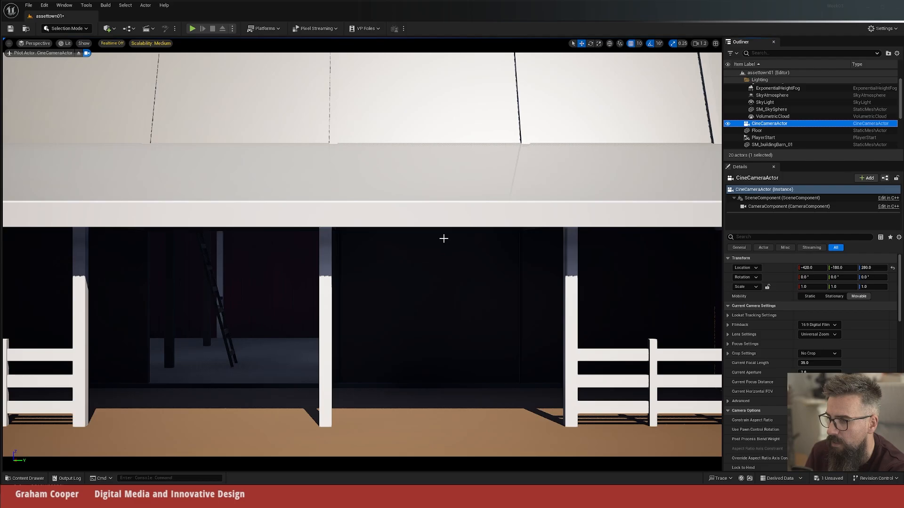
# Step: Fly the piloted cine camera back across the road to about X -1585, Y 858, Z 311, framing the tree beside the barn porch
pyautogui.moveTo(443, 238); pyautogui.dragTo(432, 386)
pyautogui.moveTo(432, 386); pyautogui.dragTo(451, 400, button='middle')
pyautogui.moveTo(452, 401); pyautogui.dragTo(532, 377, button='right')
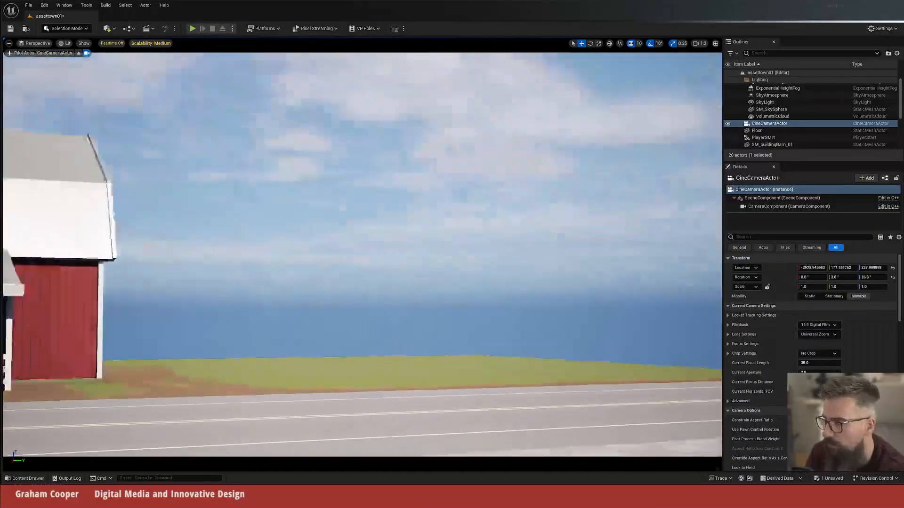
pyautogui.moveTo(532, 376); pyautogui.dragTo(416, 388)
pyautogui.moveTo(416, 389); pyautogui.dragTo(449, 407, button='middle')
pyautogui.moveTo(449, 407); pyautogui.dragTo(450, 386)
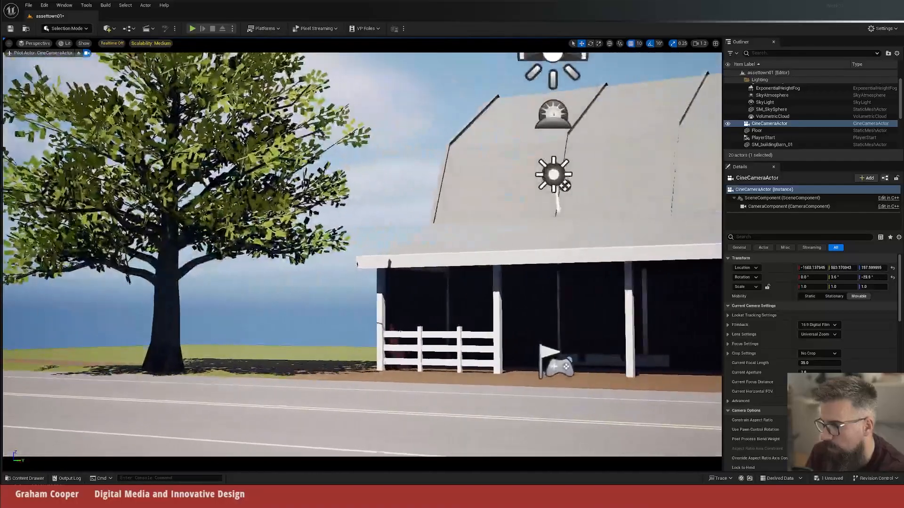
pyautogui.moveTo(450, 386); pyautogui.dragTo(467, 364, button='middle')
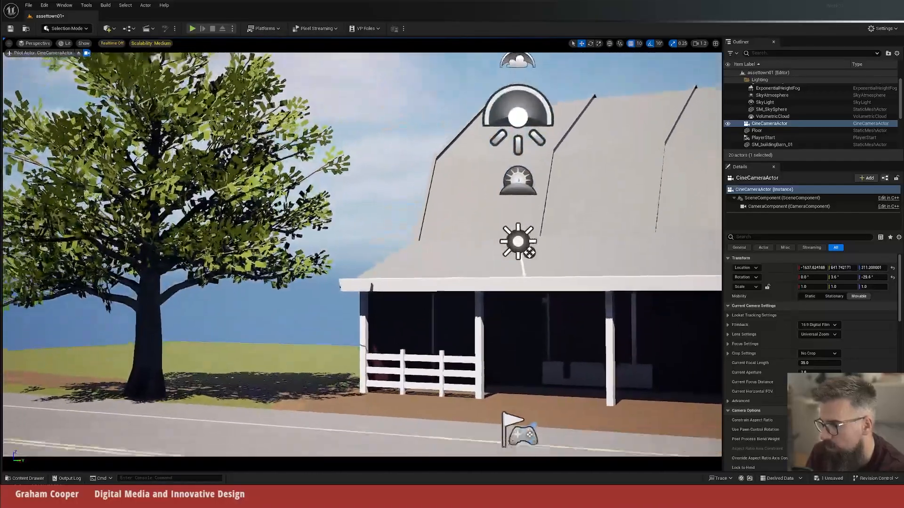
pyautogui.moveTo(467, 364); pyautogui.dragTo(464, 376, button='right')
pyautogui.moveTo(465, 376)
pyautogui.mouseDown()
pyautogui.moveTo(485, 397)
pyautogui.moveTo(507, 374)
pyautogui.moveTo(433, 366)
pyautogui.moveTo(448, 378)
pyautogui.mouseUp()
pyautogui.moveTo(448, 378); pyautogui.dragTo(461, 370, button='right')
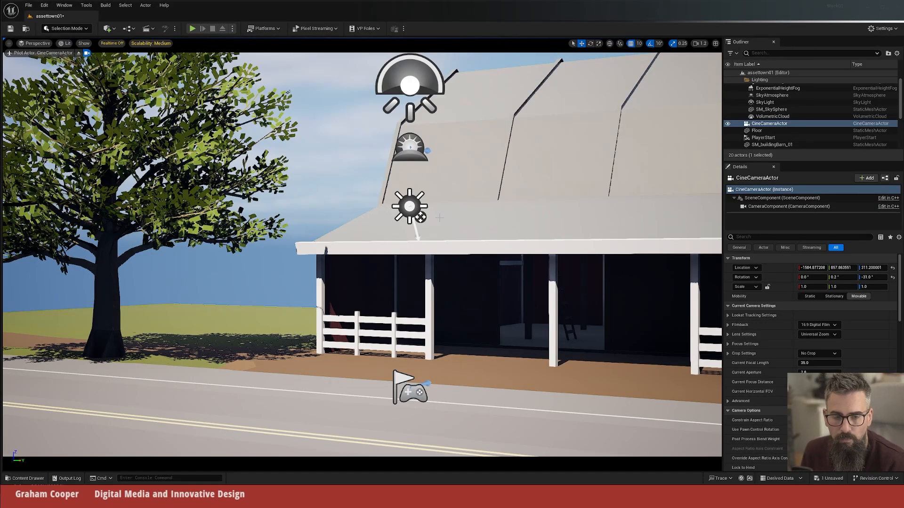
# Step: Stop piloting to view the cine camera from outside, and resume piloting it
pyautogui.click(78, 54)
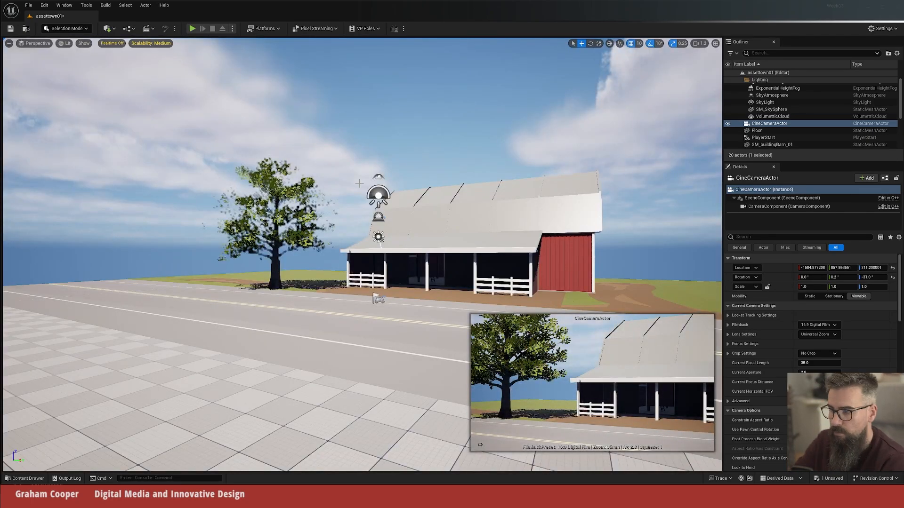
pyautogui.press('f')
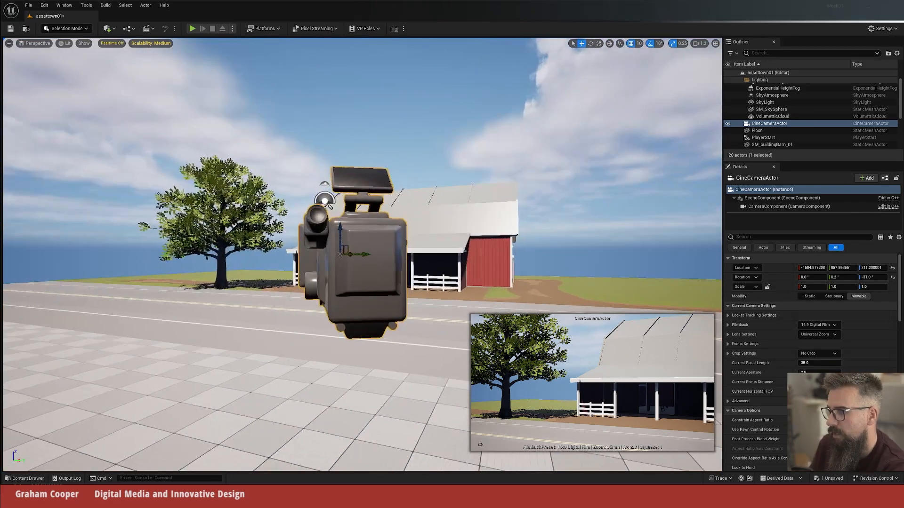
pyautogui.scroll(4, 474, 103)
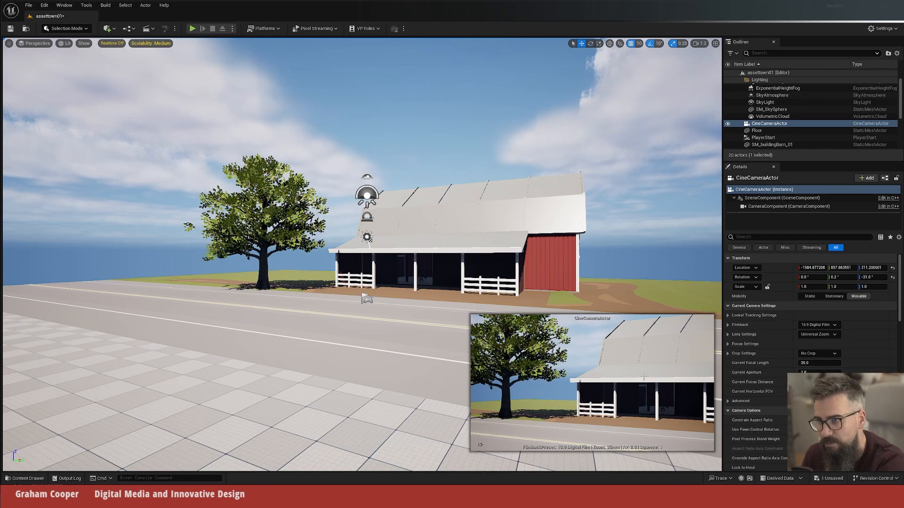
pyautogui.rightClick(784, 124)
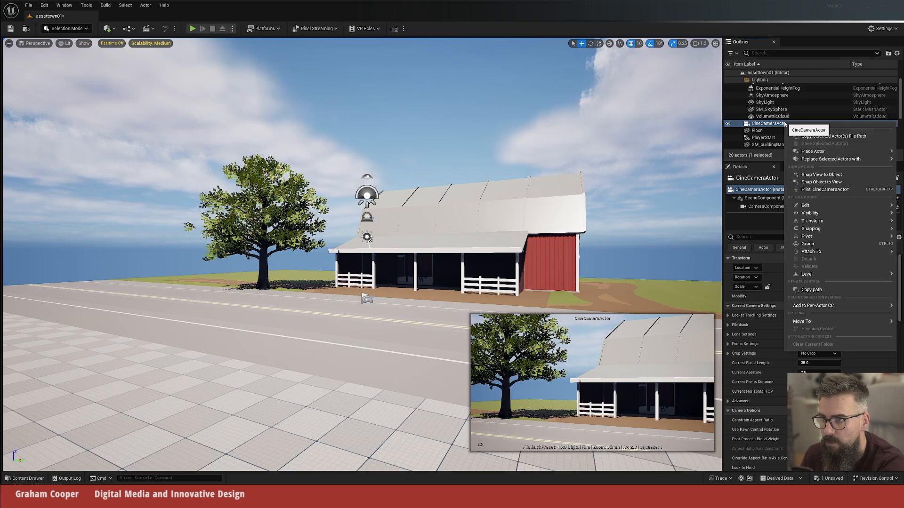
pyautogui.moveTo(795, 151)
pyautogui.click(825, 190)
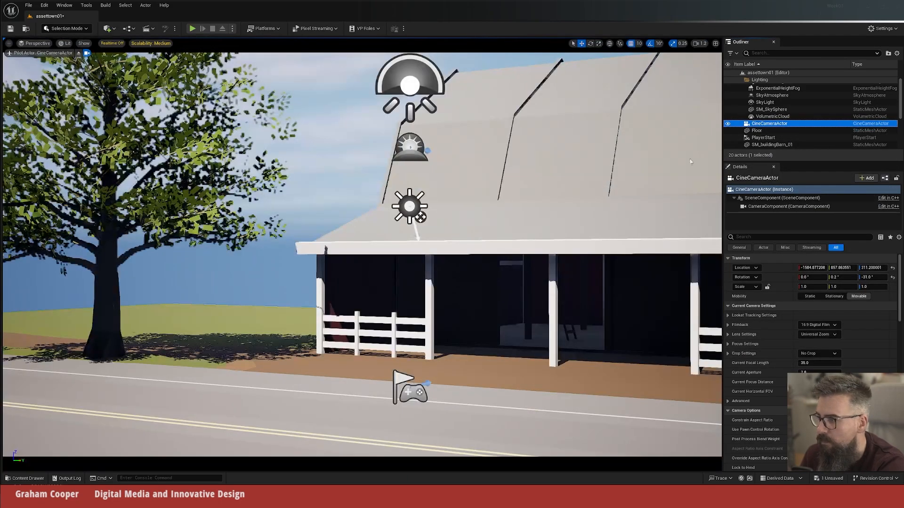
# Step: Try the IMAX 70mm filmback on the cine camera and return it to 16:9 Digital Film
pyautogui.scroll(-2, 838, 336)
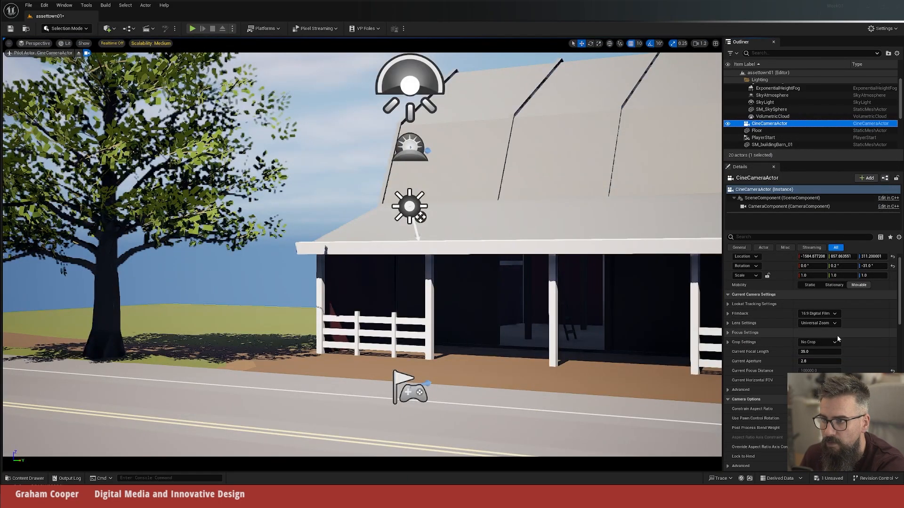
pyautogui.scroll(2, 829, 329)
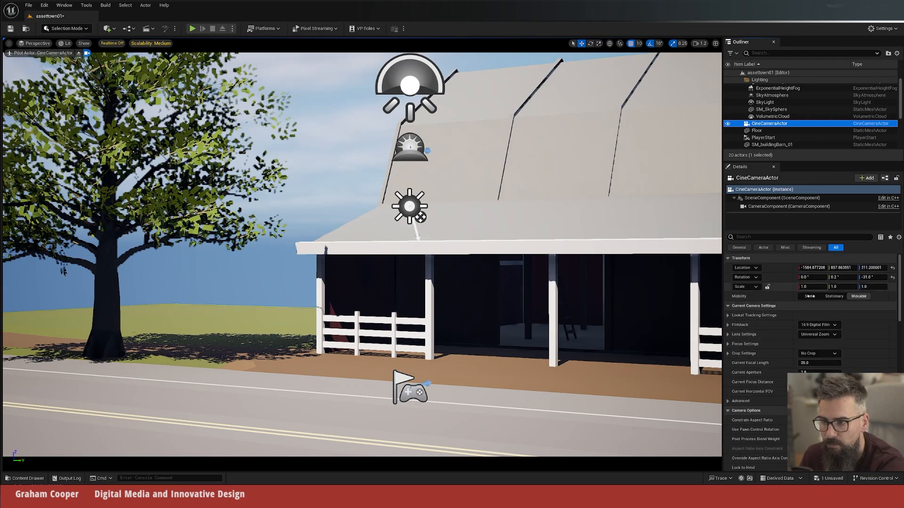
pyautogui.scroll(-3, 850, 298)
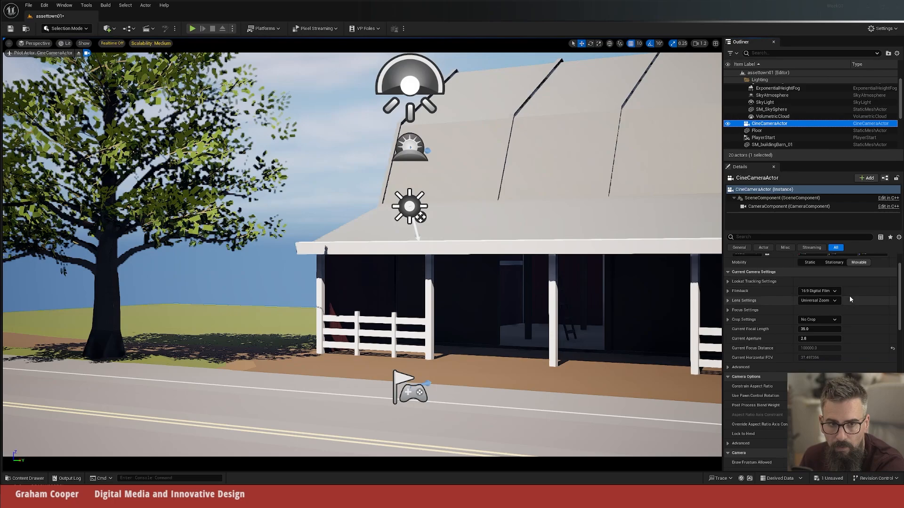
pyautogui.scroll(3, 849, 295)
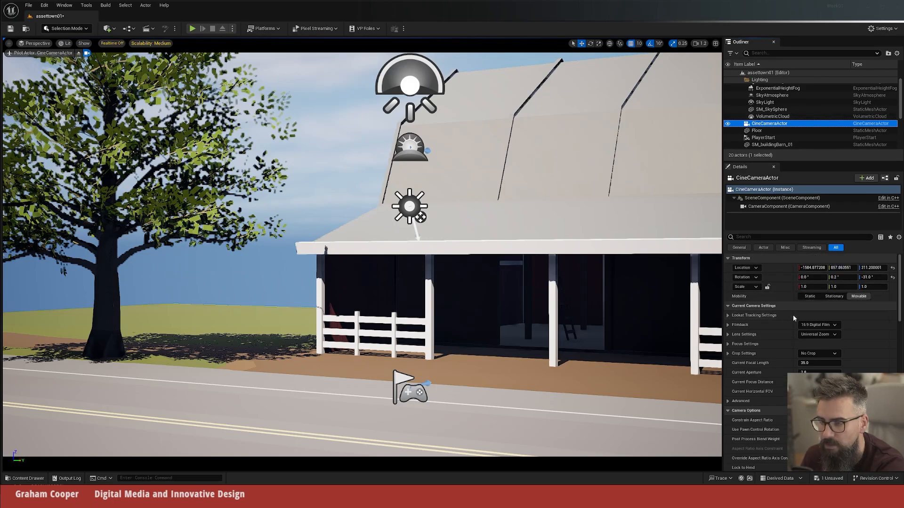
pyautogui.scroll(-4, 873, 323)
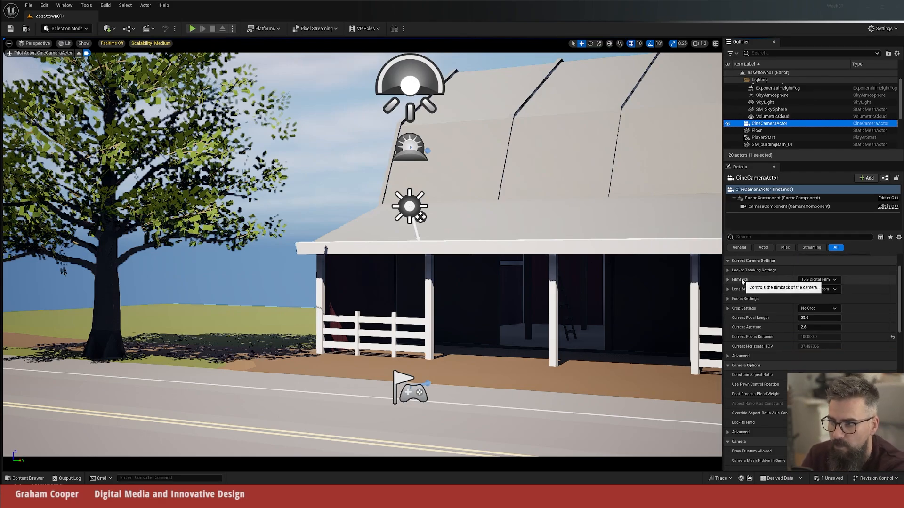
pyautogui.click(819, 279)
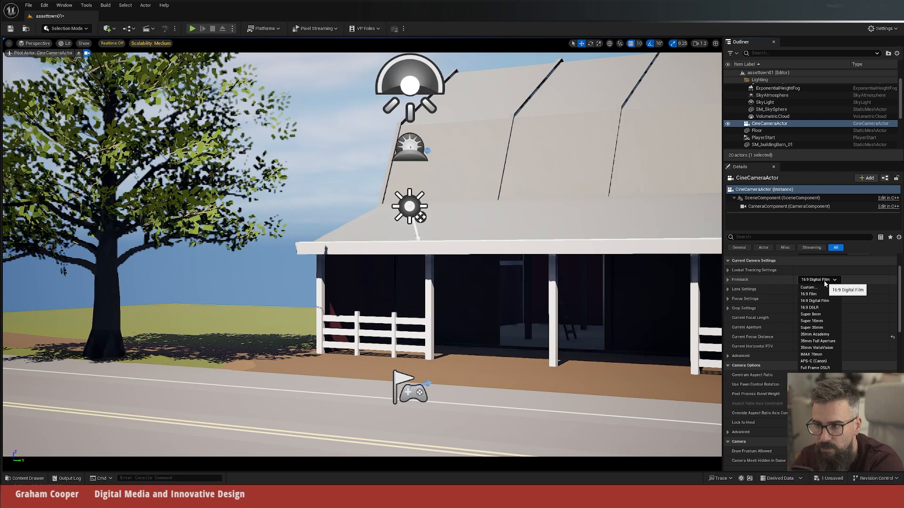
pyautogui.click(822, 356)
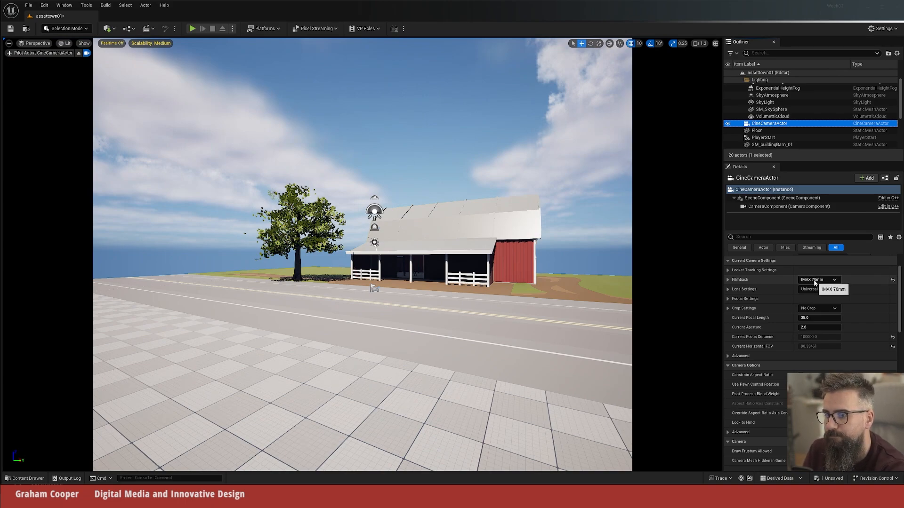
pyautogui.click(815, 281)
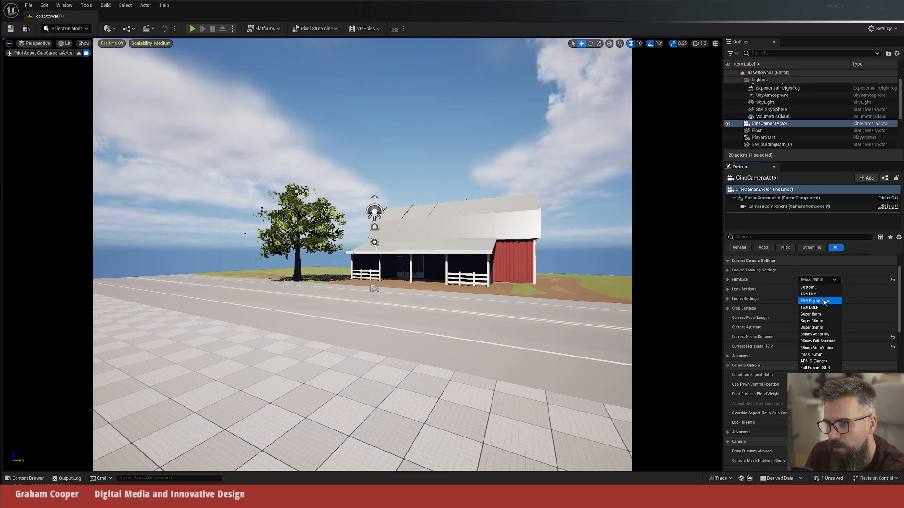
pyautogui.click(824, 300)
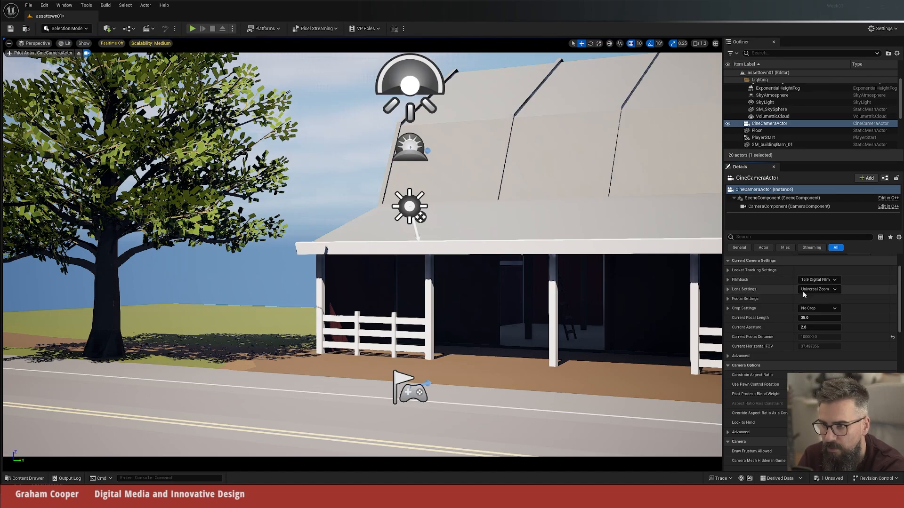
# Step: Compare the 12mm, 85mm and 50mm prime lenses on the cine camera and settle on 30mm Prime f/1.4
pyautogui.click(829, 289)
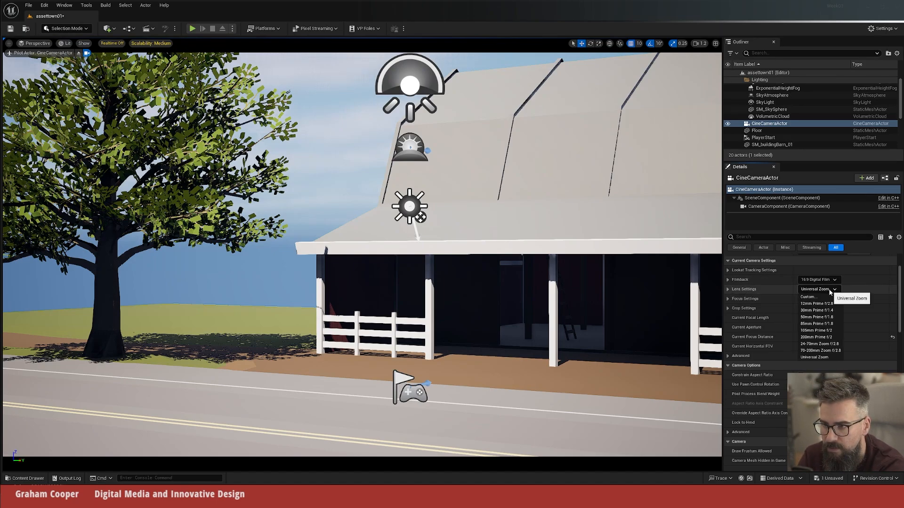
pyautogui.click(841, 310)
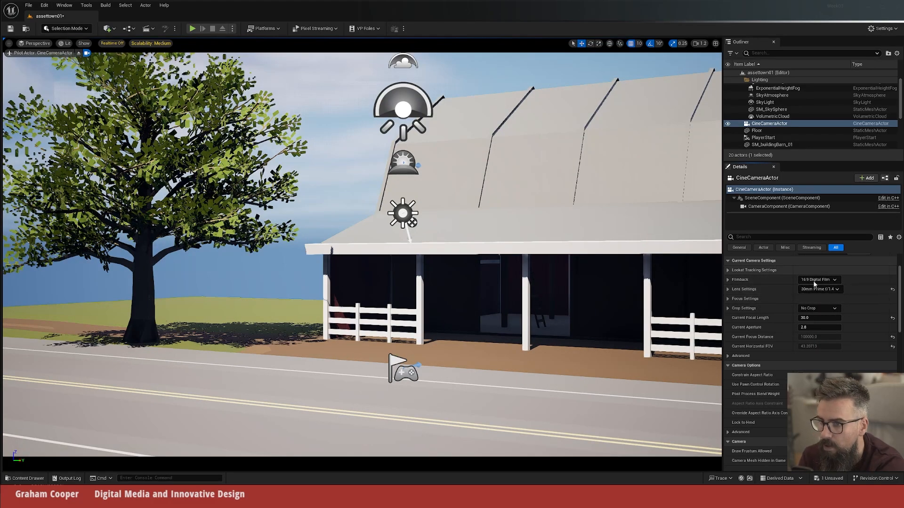
pyautogui.click(833, 290)
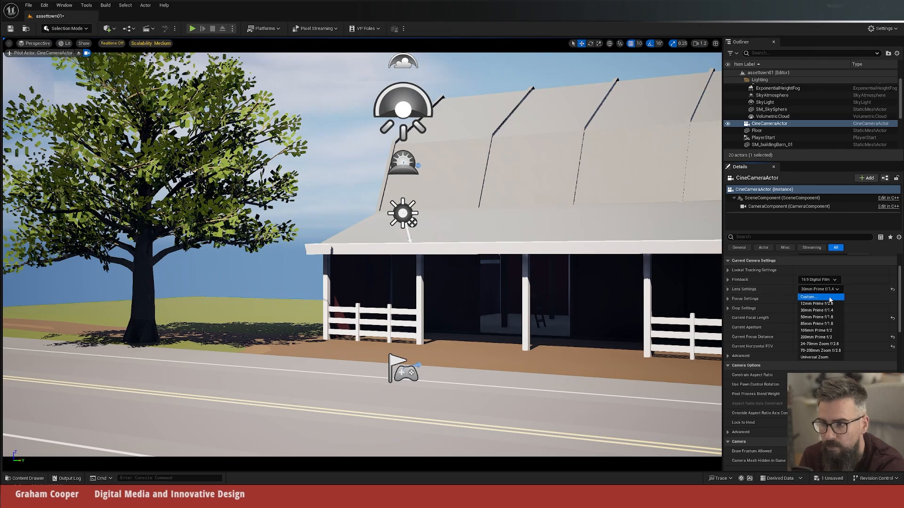
pyautogui.click(825, 303)
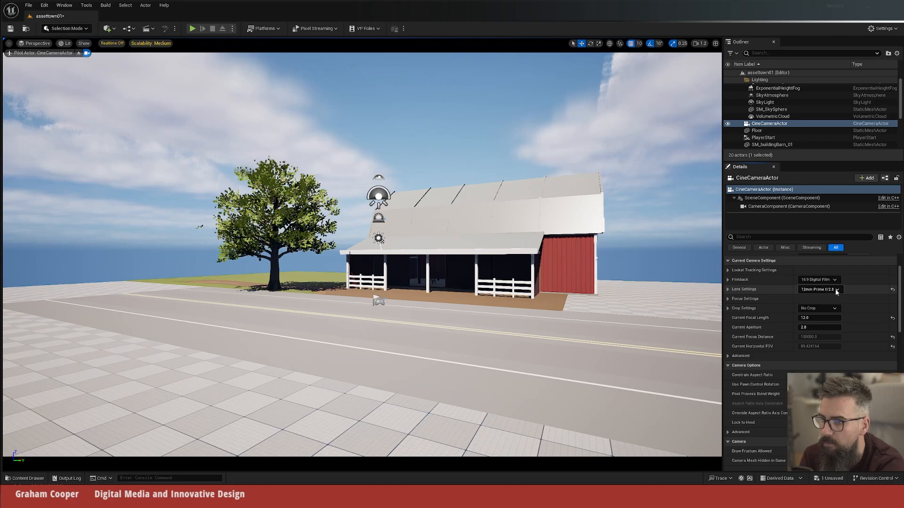
pyautogui.click(839, 290)
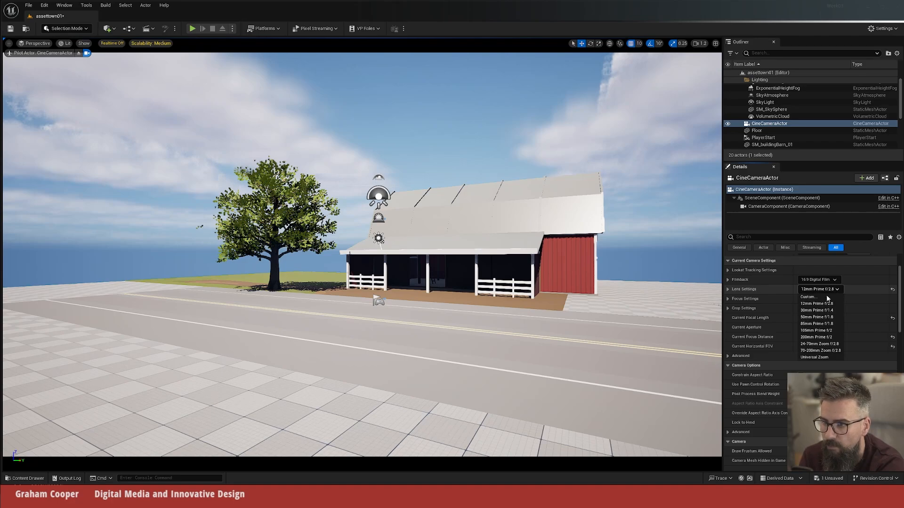
pyautogui.click(814, 323)
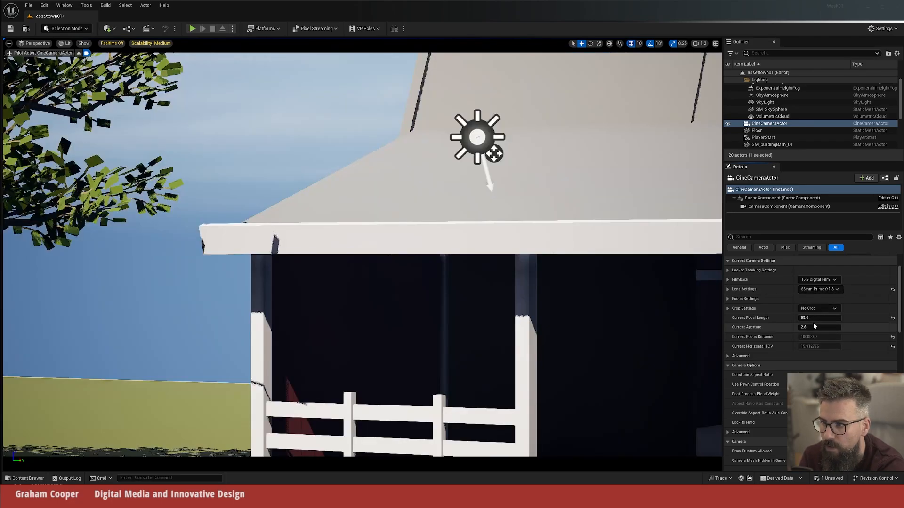
pyautogui.click(837, 291)
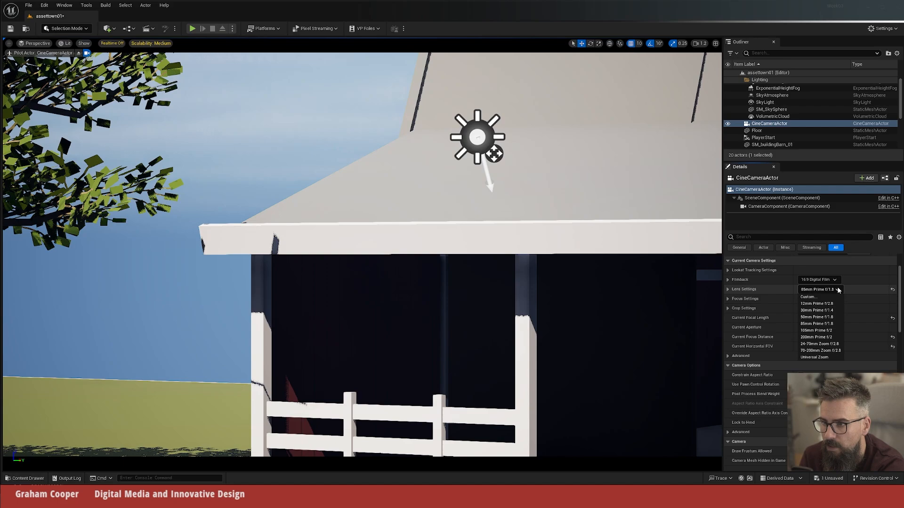
pyautogui.click(815, 314)
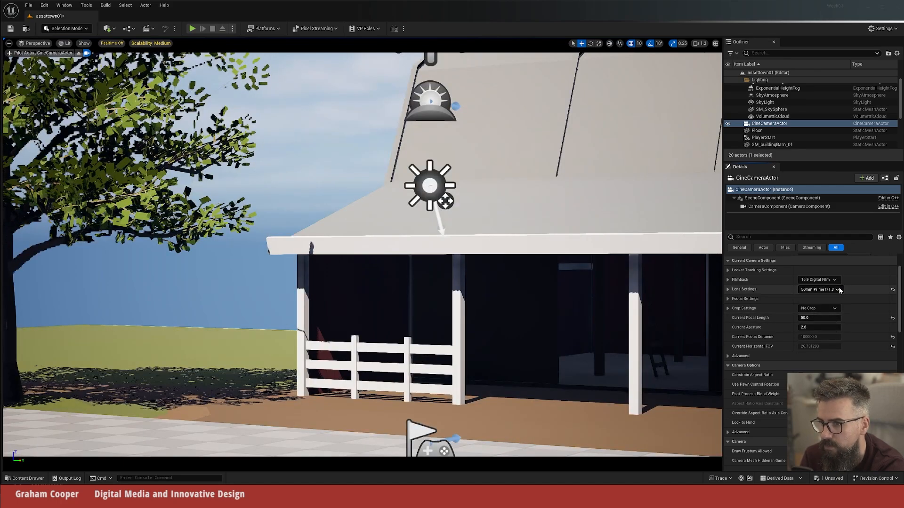
pyautogui.click(835, 291)
pyautogui.click(820, 308)
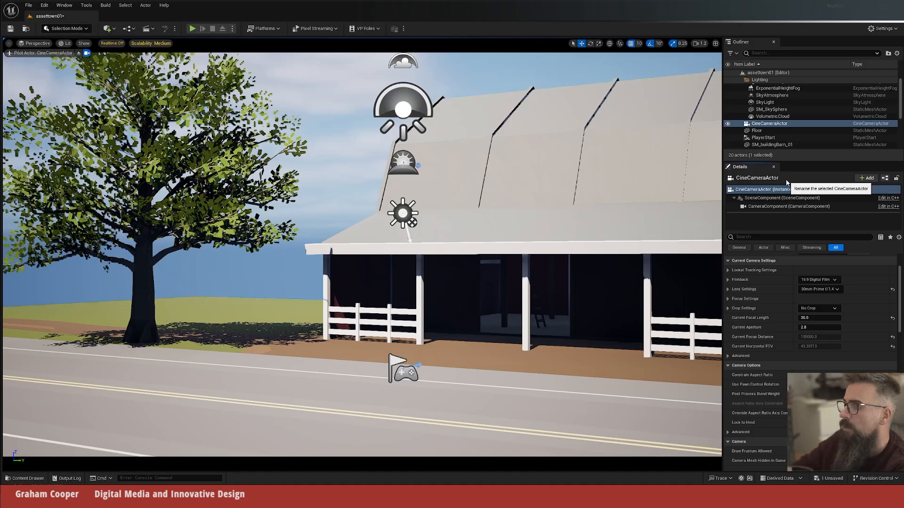
# Step: Fine-tune the piloted camera's position and angle so the tree sits slightly farther in from the frame edge beside the barn porch
pyautogui.moveTo(518, 226); pyautogui.dragTo(537, 261, button='middle')
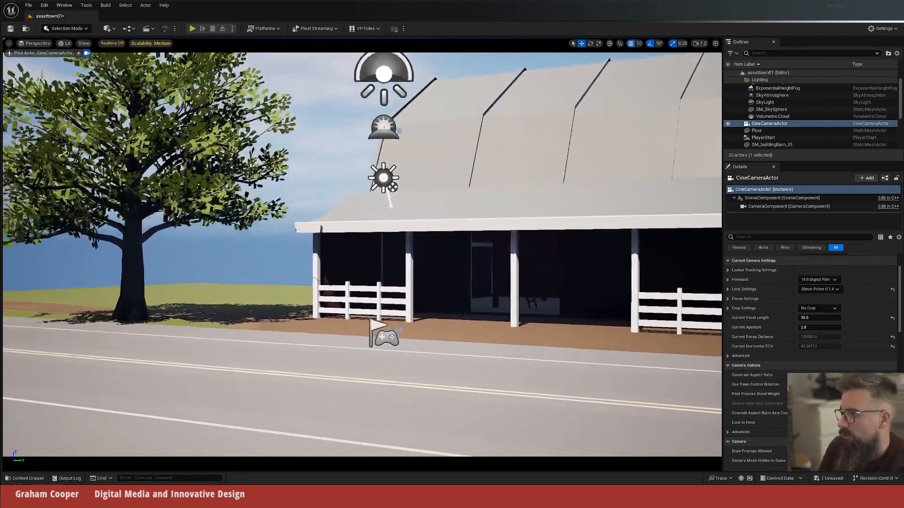
pyautogui.moveTo(537, 261)
pyautogui.mouseDown(button='right')
pyautogui.moveTo(518, 252)
pyautogui.moveTo(557, 282)
pyautogui.moveTo(562, 257)
pyautogui.moveTo(517, 259)
pyautogui.moveTo(546, 259)
pyautogui.mouseUp(button='right')
pyautogui.moveTo(361, 254); pyautogui.dragTo(338, 254, button='right')
pyautogui.press('d')
pyautogui.press('e')
pyautogui.press('d')
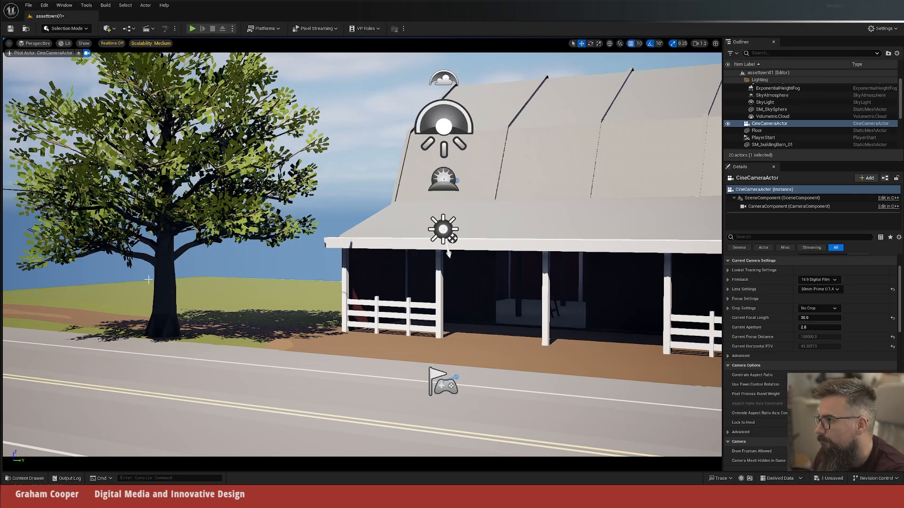
# Step: Stop piloting the cine camera and pin its preview so it stays shown while selecting the tree, the road and the sky
pyautogui.click(87, 53)
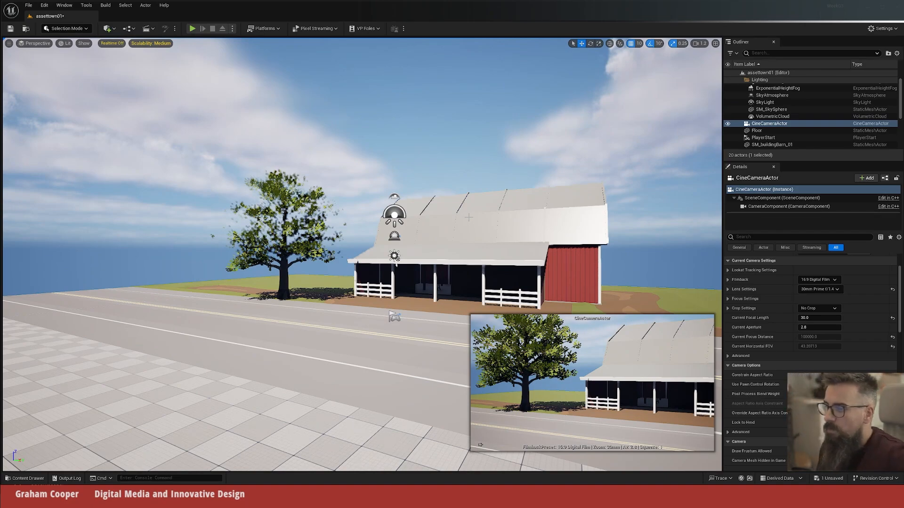
pyautogui.click(481, 445)
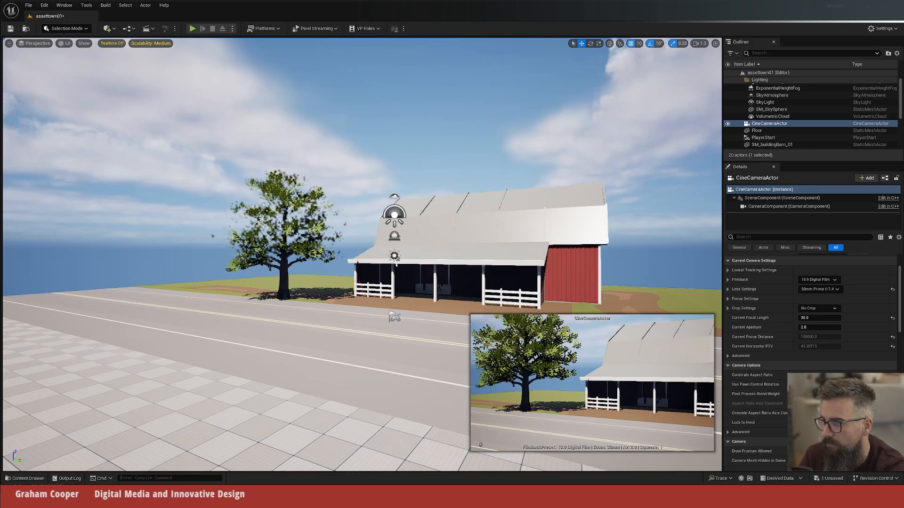
pyautogui.moveTo(396, 265); pyautogui.dragTo(318, 177)
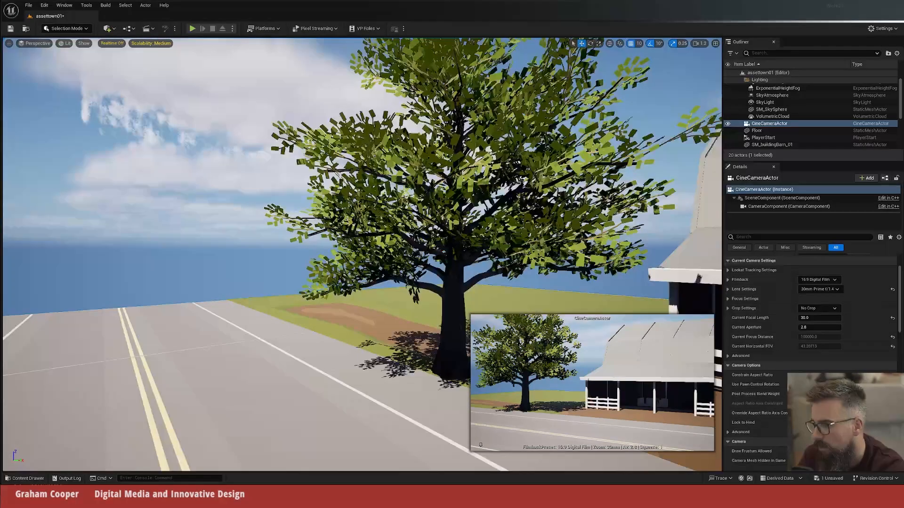
pyautogui.click(443, 299)
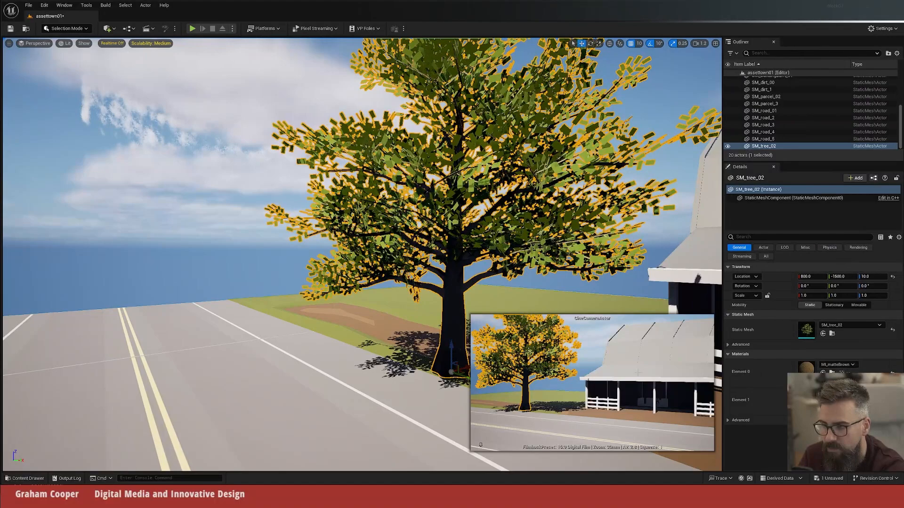
pyautogui.click(207, 327)
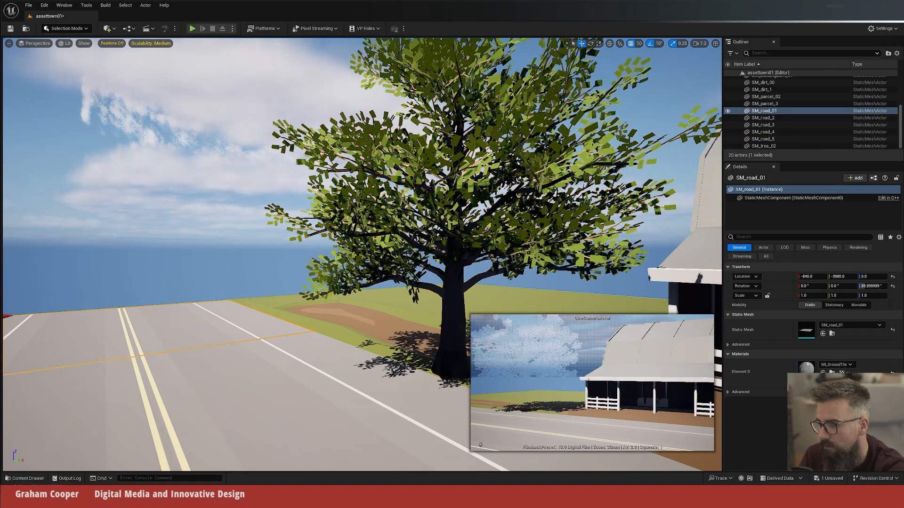
pyautogui.click(188, 206)
pyautogui.moveTo(189, 206); pyautogui.dragTo(278, 327)
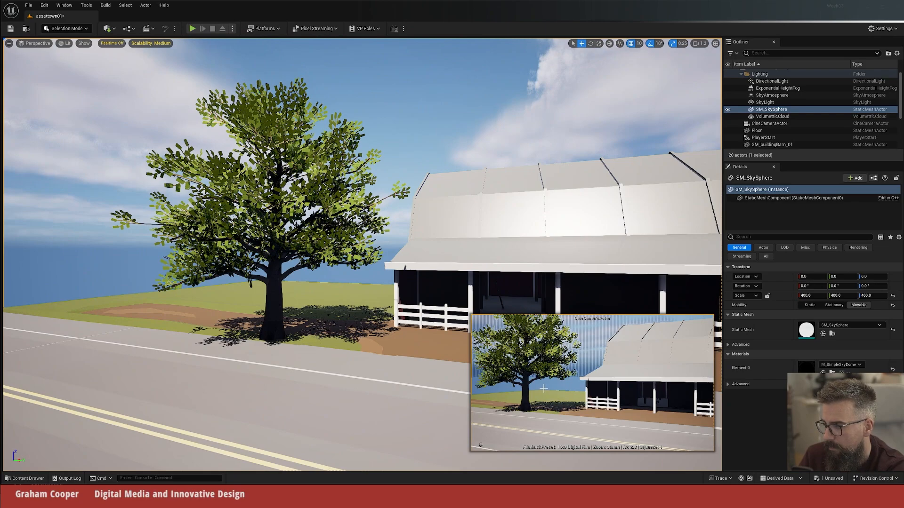
# Step: Try the SM_buildingTrailerHouse_02 mesh in the background behind the tree, check it in the camera preview and delete it
pyautogui.hotkey('ctrl', 'space')
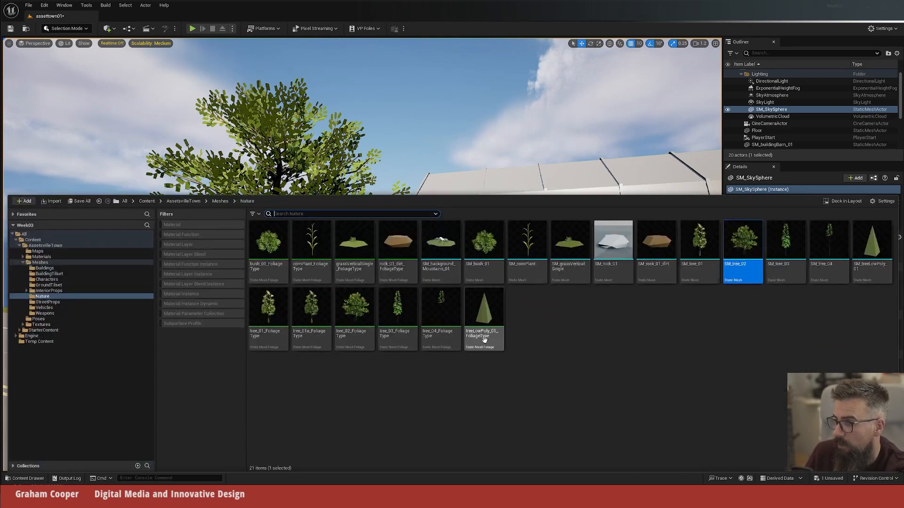
pyautogui.click(44, 268)
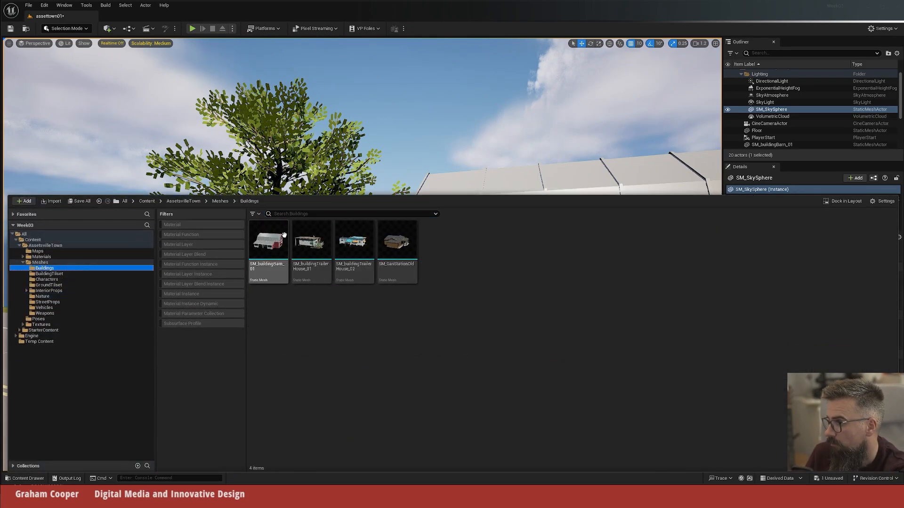
pyautogui.moveTo(351, 243); pyautogui.dragTo(194, 288)
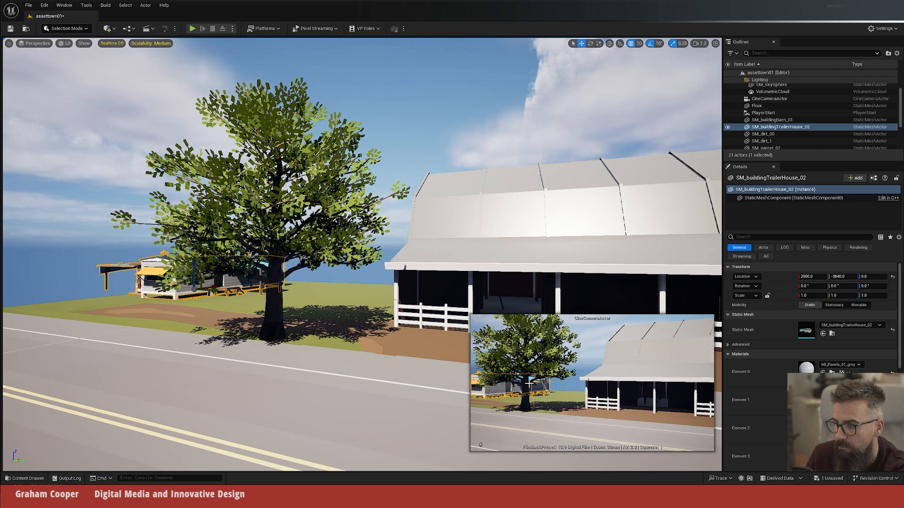
pyautogui.click(280, 299)
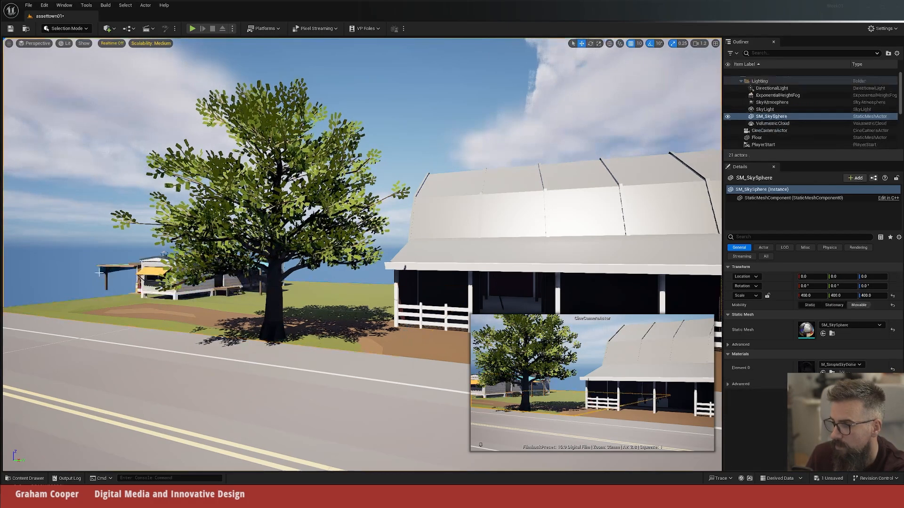
pyautogui.click(191, 289)
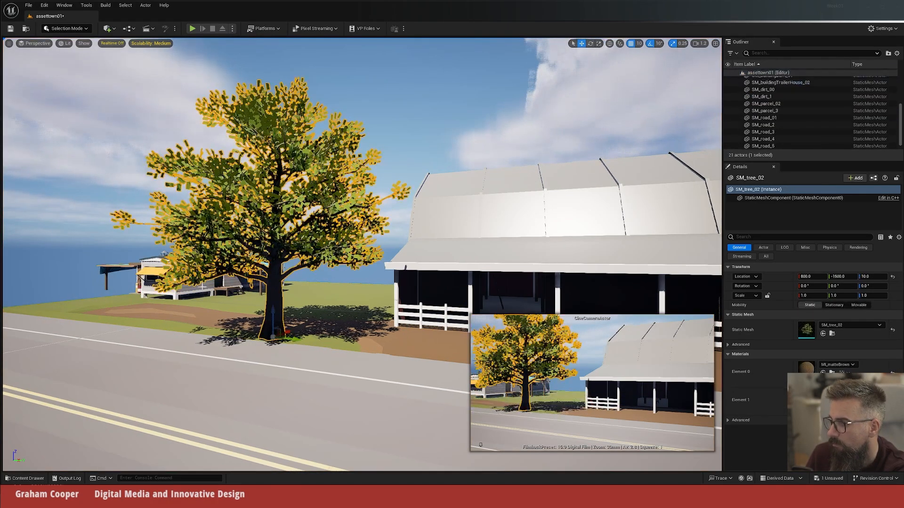
pyautogui.press('Delete')
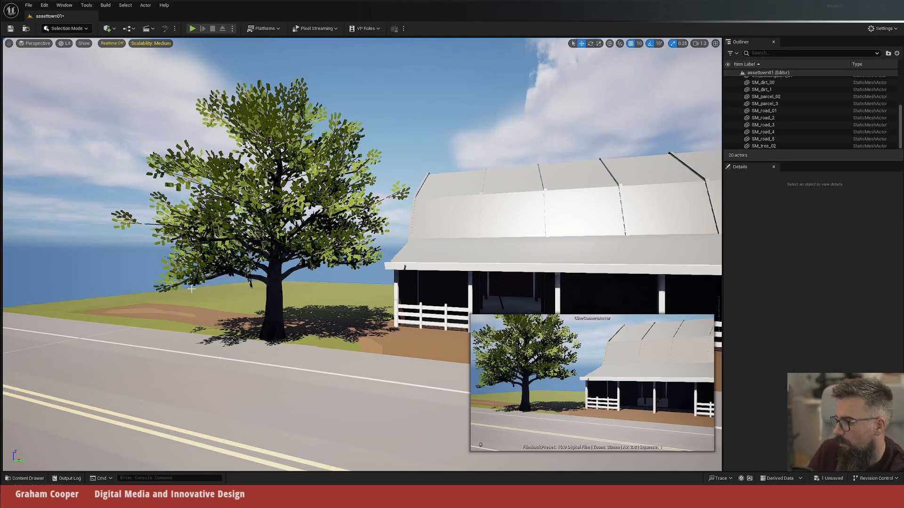
# Step: Find SM_background_Mountains_01 among the Nature meshes and place it in the level
pyautogui.hotkey('ctrl', 'space')
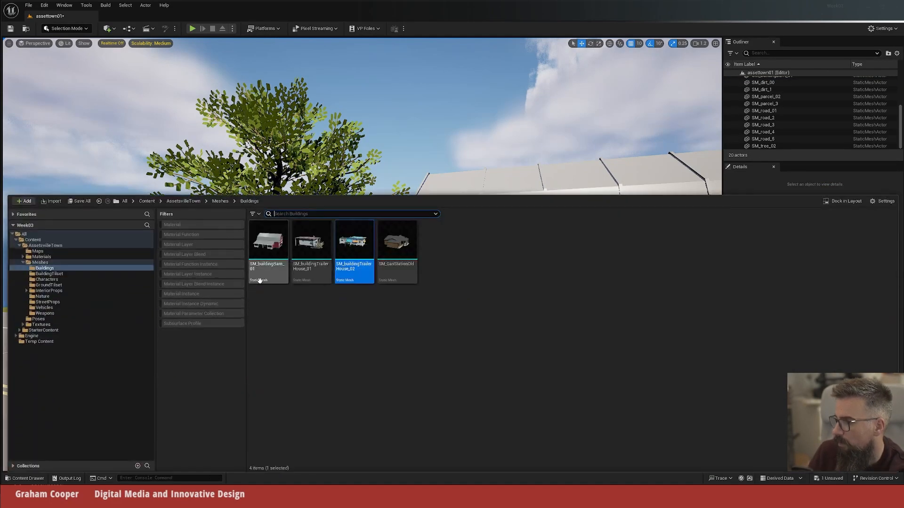
pyautogui.click(48, 285)
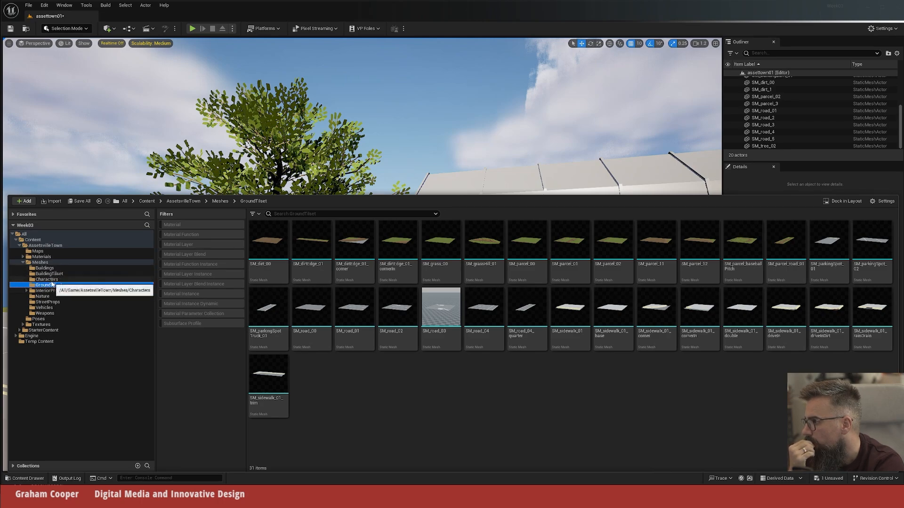
pyautogui.click(49, 280)
pyautogui.click(49, 291)
pyautogui.click(49, 296)
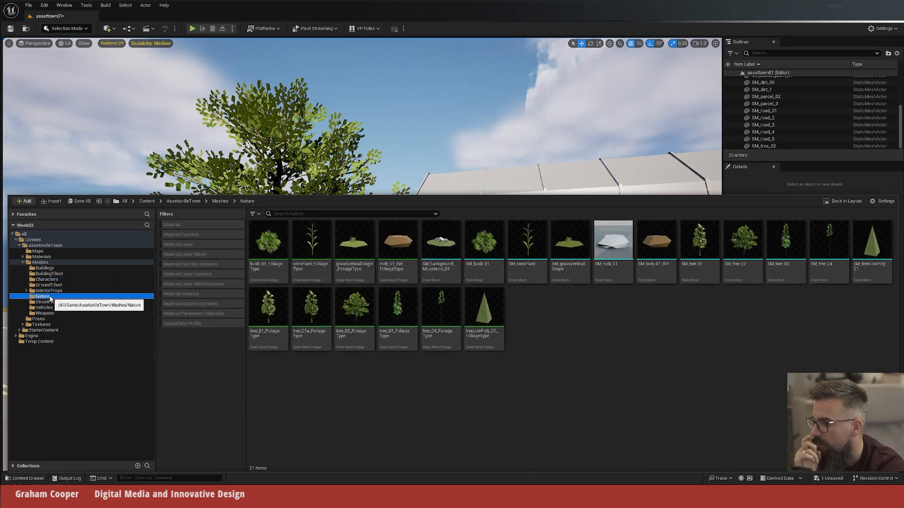
pyautogui.moveTo(447, 258)
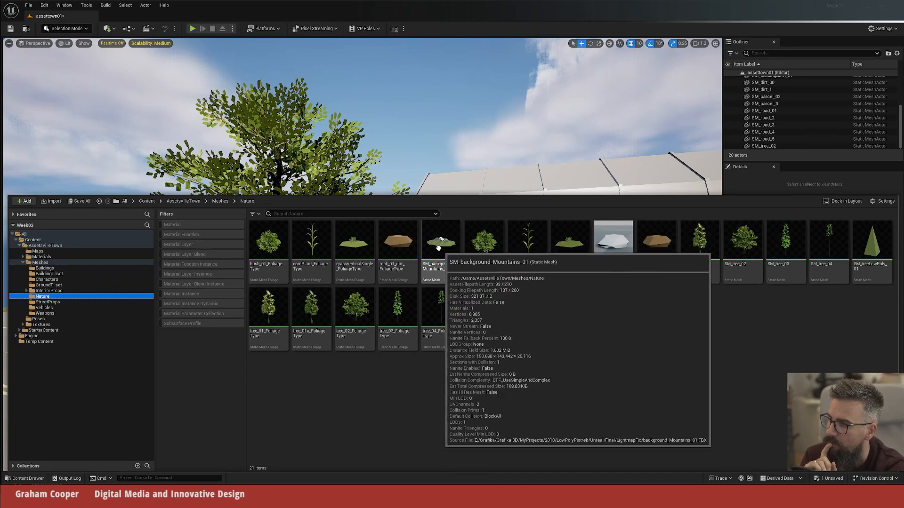
pyautogui.click(441, 245)
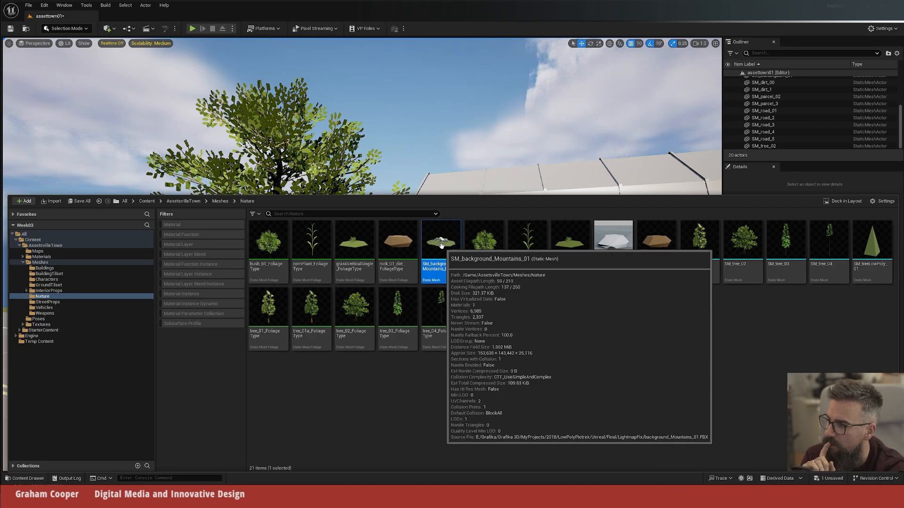
pyautogui.moveTo(441, 245); pyautogui.dragTo(431, 177)
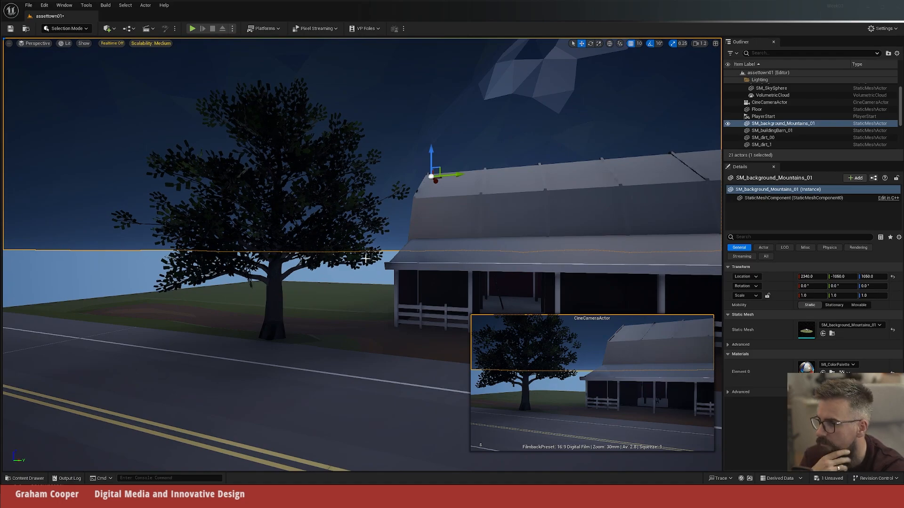
# Step: Move the background mountains far behind the tree and lower them, to about X 162880, Y -134830, Z -10360
pyautogui.press('f')
pyautogui.moveTo(362, 255)
pyautogui.mouseDown(button='right')
pyautogui.moveTo(334, 287)
pyautogui.moveTo(324, 363)
pyautogui.moveTo(329, 283)
pyautogui.moveTo(391, 376)
pyautogui.moveTo(437, 343)
pyautogui.moveTo(401, 287)
pyautogui.moveTo(377, 330)
pyautogui.moveTo(372, 283)
pyautogui.moveTo(372, 358)
pyautogui.moveTo(330, 355)
pyautogui.moveTo(358, 343)
pyautogui.moveTo(376, 302)
pyautogui.moveTo(375, 257)
pyautogui.mouseUp(button='right')
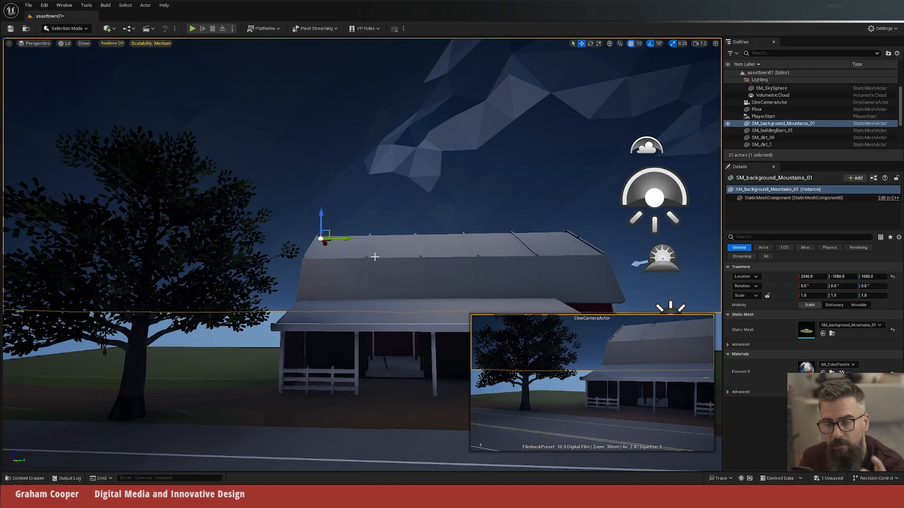
pyautogui.moveTo(356, 209); pyautogui.dragTo(322, 220, button='right')
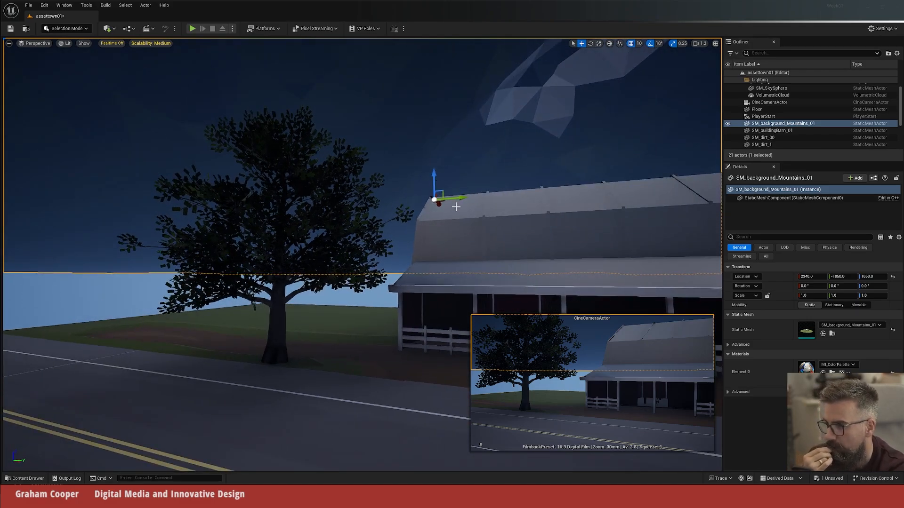
pyautogui.moveTo(439, 203); pyautogui.dragTo(511, 248)
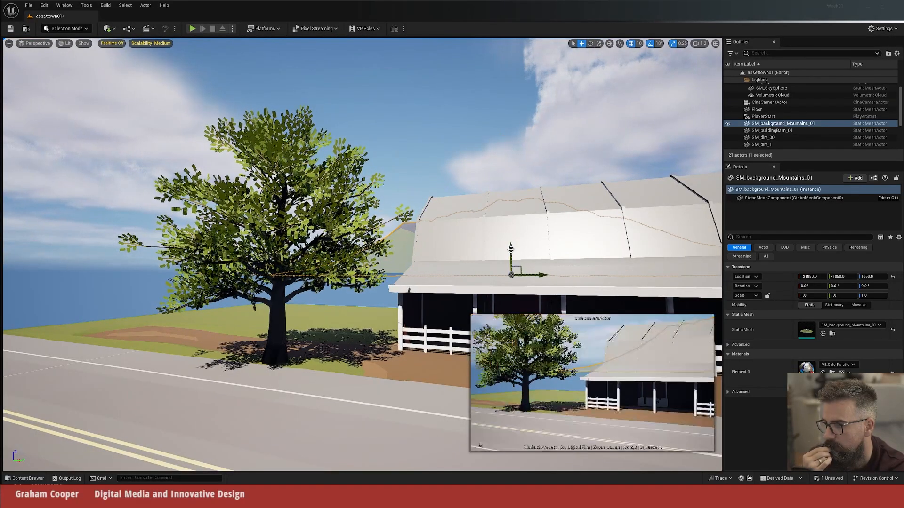
pyautogui.moveTo(539, 274); pyautogui.dragTo(334, 278)
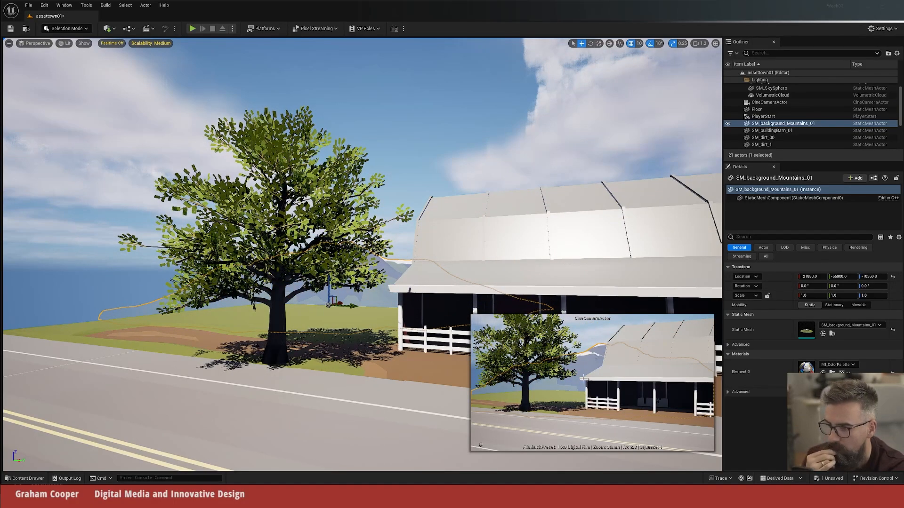
pyautogui.moveTo(342, 306); pyautogui.dragTo(273, 296)
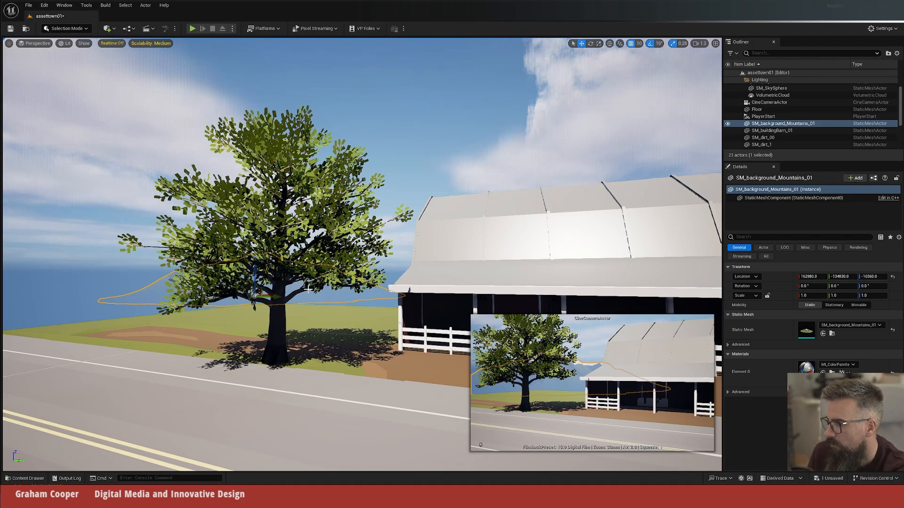
# Step: Duplicate the background mountains to about X 229820, Y -37240 and rotate the copy about 180° around Z
pyautogui.keyDown('alt'); pyautogui.moveTo(276, 297); pyautogui.dragTo(478, 295); pyautogui.keyUp('alt')
pyautogui.press('e')
pyautogui.press('w')
# Step: Bring both mountain ranges closer to the town, with the original at about X 139390, so they overlap into one ridge
pyautogui.moveTo(386, 365); pyautogui.dragTo(380, 327, button='middle')
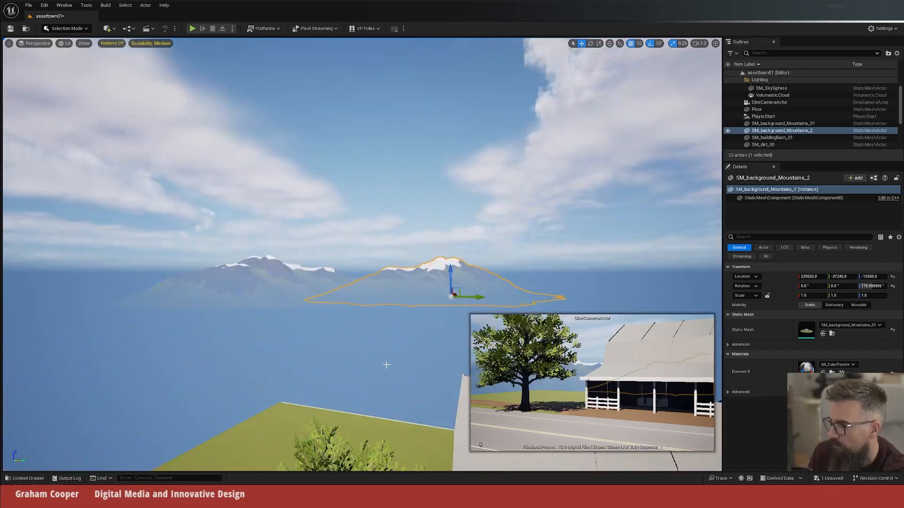
pyautogui.moveTo(362, 425); pyautogui.dragTo(361, 367, button='middle')
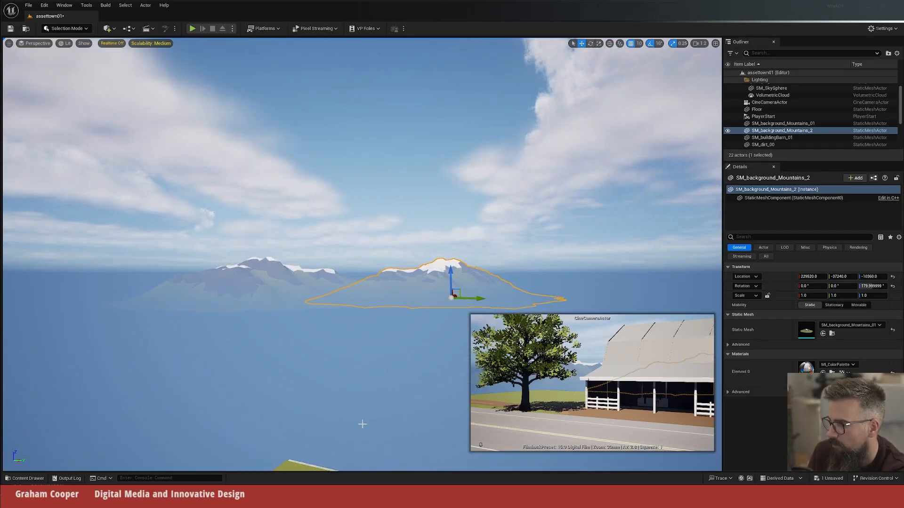
pyautogui.moveTo(363, 425); pyautogui.dragTo(380, 449, button='right')
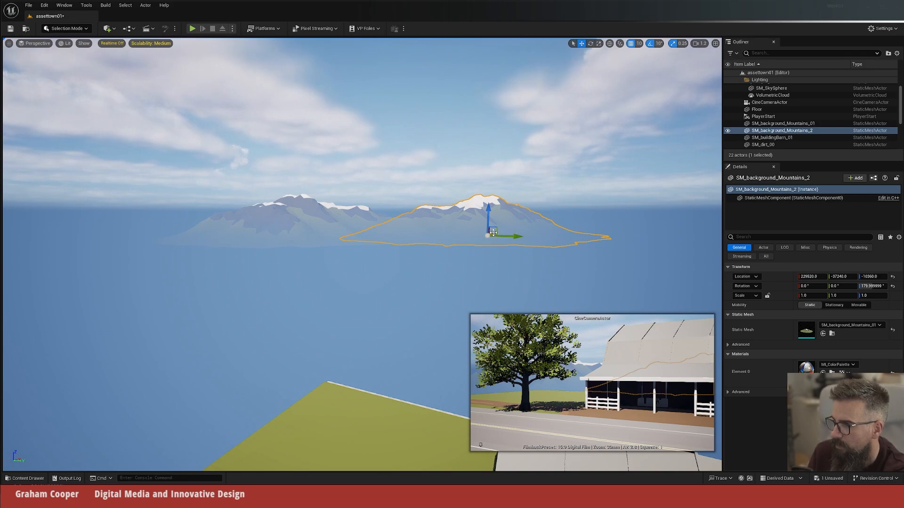
pyautogui.moveTo(491, 233); pyautogui.dragTo(472, 270)
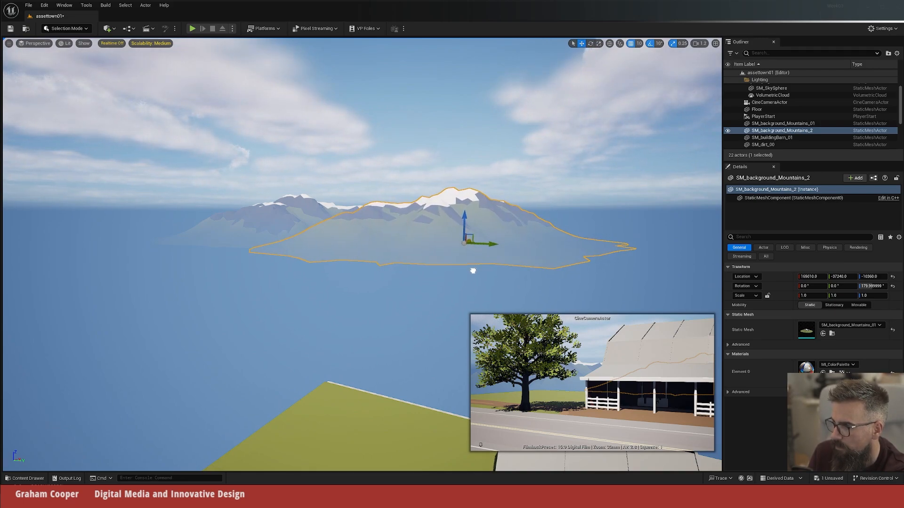
pyautogui.click(290, 203)
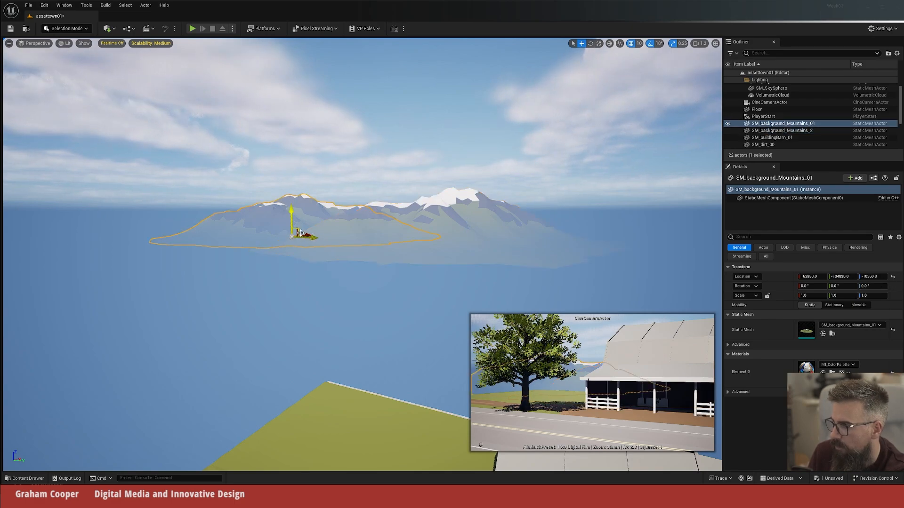
pyautogui.moveTo(303, 235); pyautogui.dragTo(272, 255)
pyautogui.moveTo(244, 268); pyautogui.dragTo(278, 250)
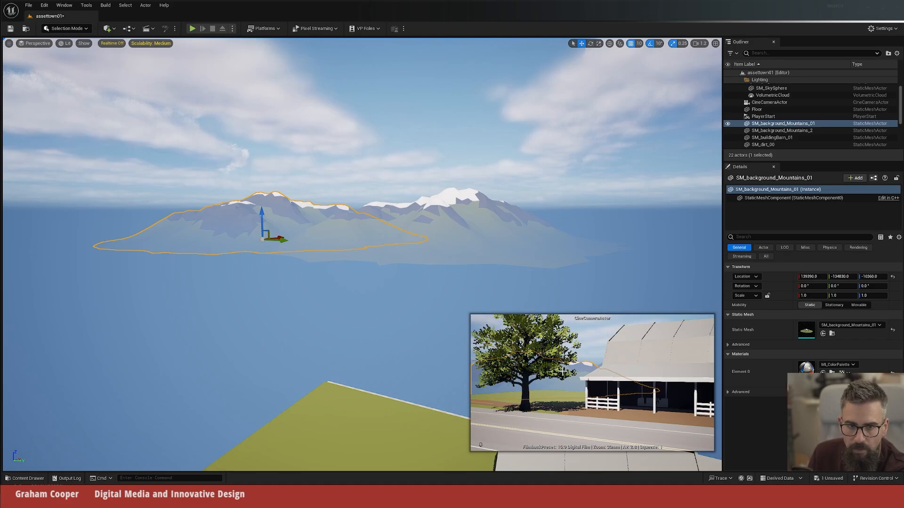
# Step: Try a duplicate of the tree farther back near the barn at about X 2640, Y -2170 and delete it
pyautogui.moveTo(379, 286); pyautogui.dragTo(379, 283, button='right')
pyautogui.press('s')
pyautogui.press('q')
pyautogui.press('d')
pyautogui.press('a')
pyautogui.press('w')
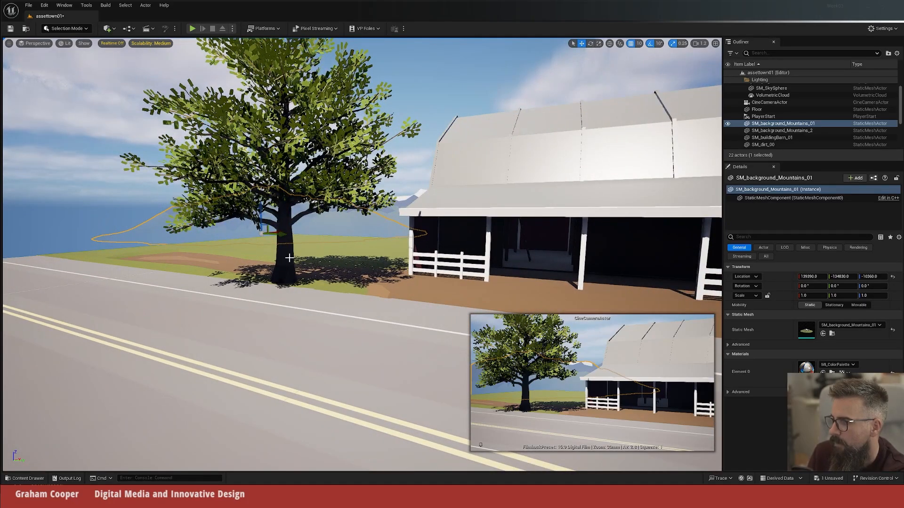
pyautogui.click(286, 258)
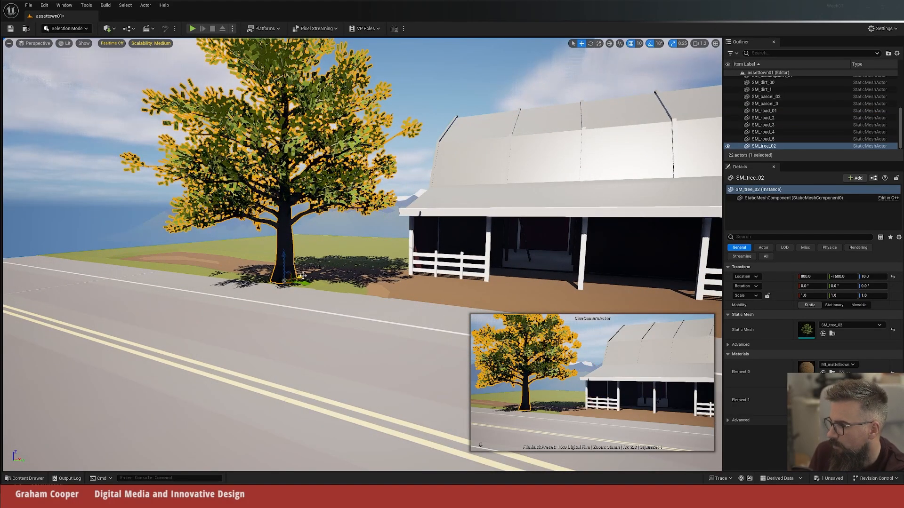
pyautogui.keyDown('alt'); pyautogui.moveTo(291, 261); pyautogui.dragTo(372, 257); pyautogui.keyUp('alt')
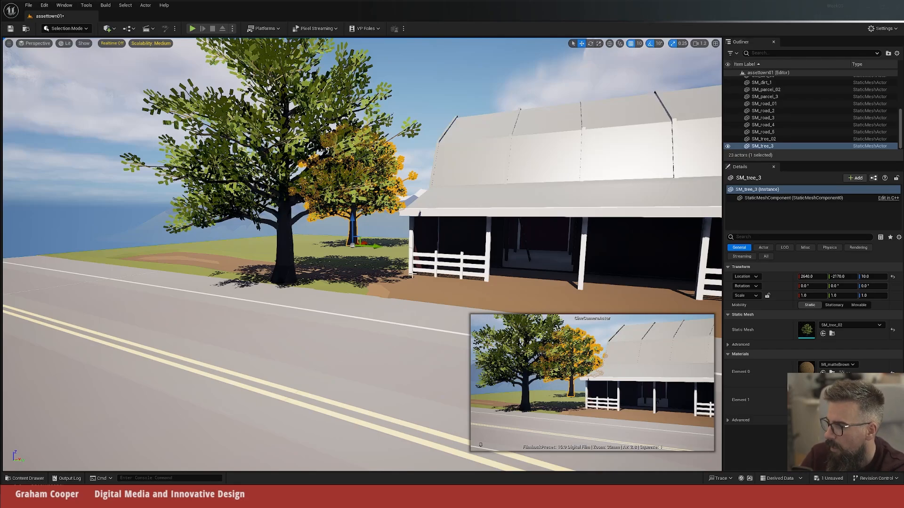
pyautogui.press('Delete')
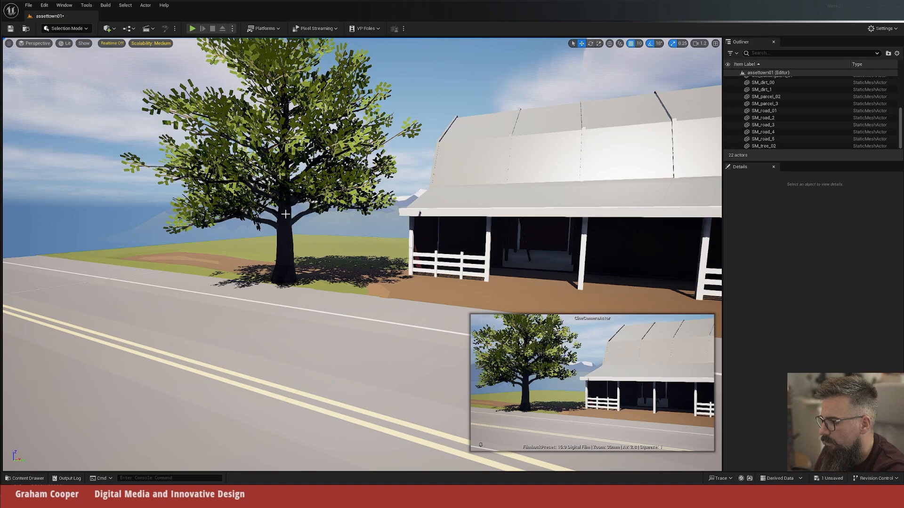
# Step: Try a single SM_cornPlant mesh on the grass between the tree and the barn, and delete it
pyautogui.hotkey('ctrl', 'space')
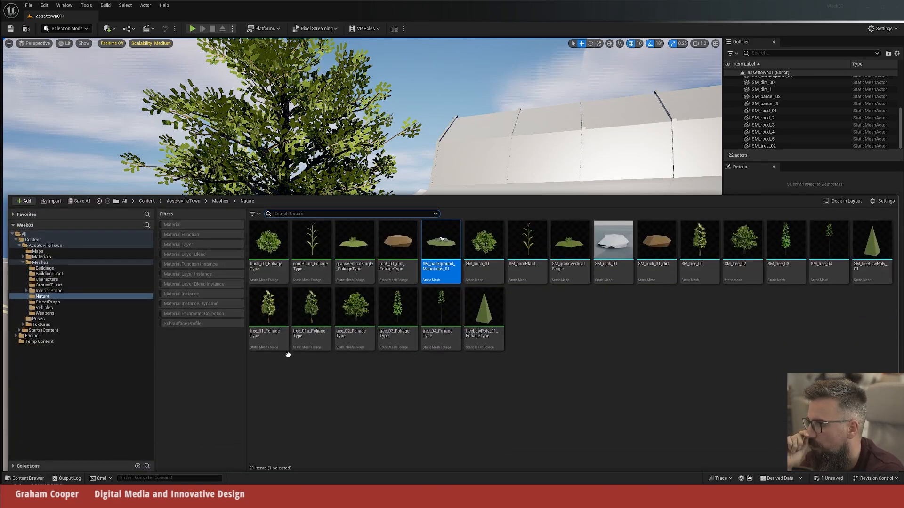
pyautogui.click(612, 306)
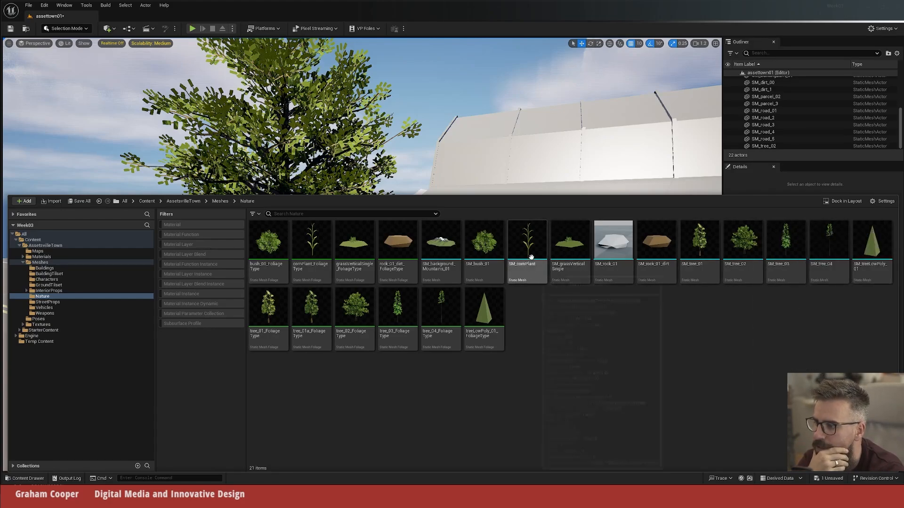
pyautogui.moveTo(531, 276)
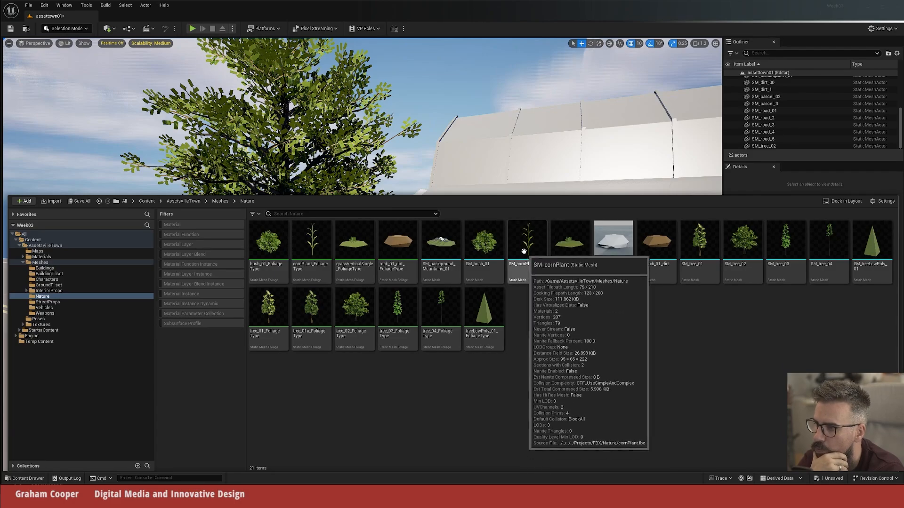
pyautogui.moveTo(521, 275); pyautogui.dragTo(342, 264)
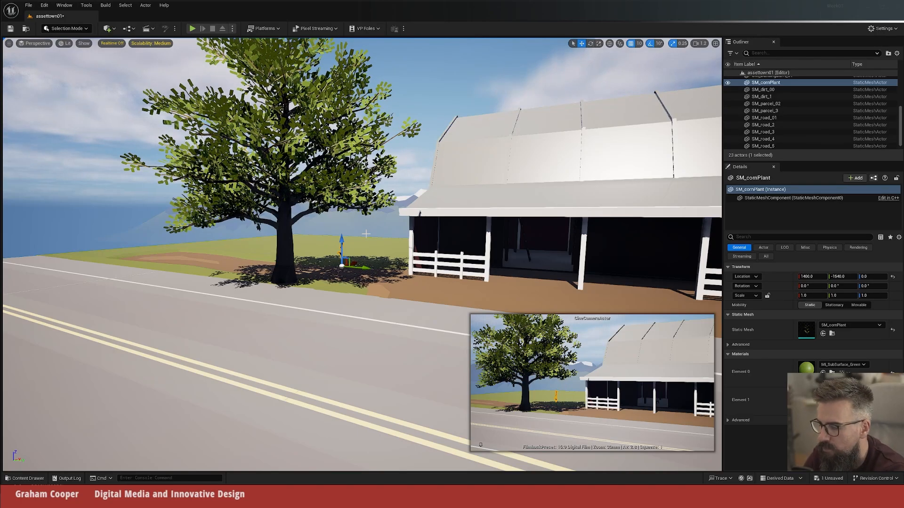
pyautogui.press('Delete')
pyautogui.hotkey('ctrl', 'space')
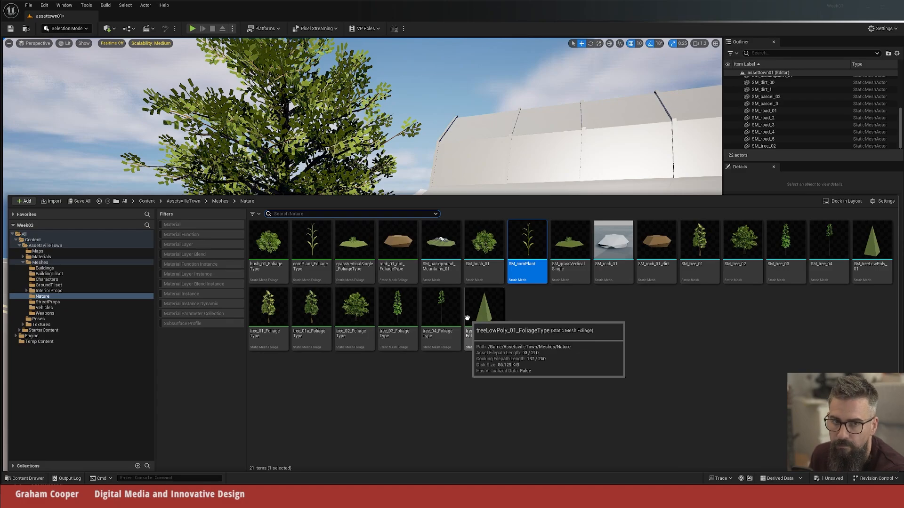
pyautogui.hotkey('ctrl', 'space')
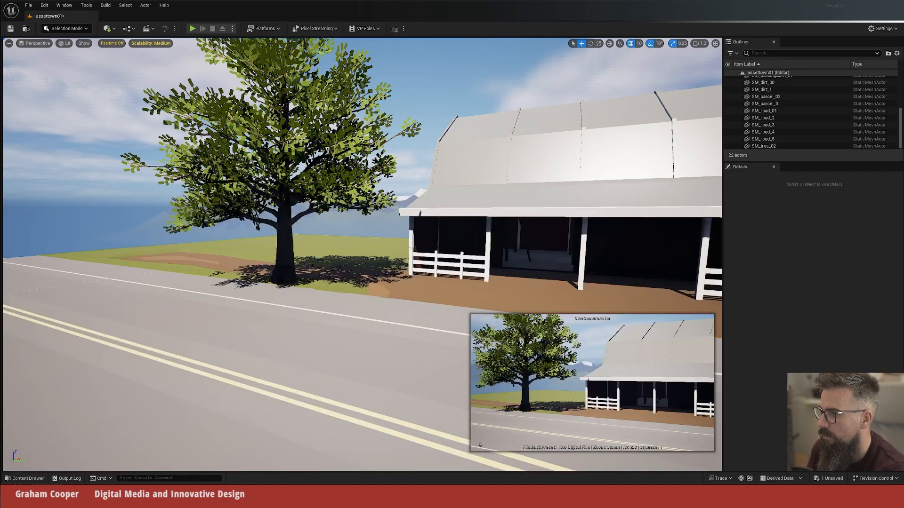
# Step: Switch to Foliage mode above the field beside the barn, then add and activate cornPlant_FoliageType in the foliage palette
pyautogui.moveTo(283, 264); pyautogui.dragTo(146, 9, button='middle')
pyautogui.moveTo(330, 261); pyautogui.dragTo(400, 290, button='right')
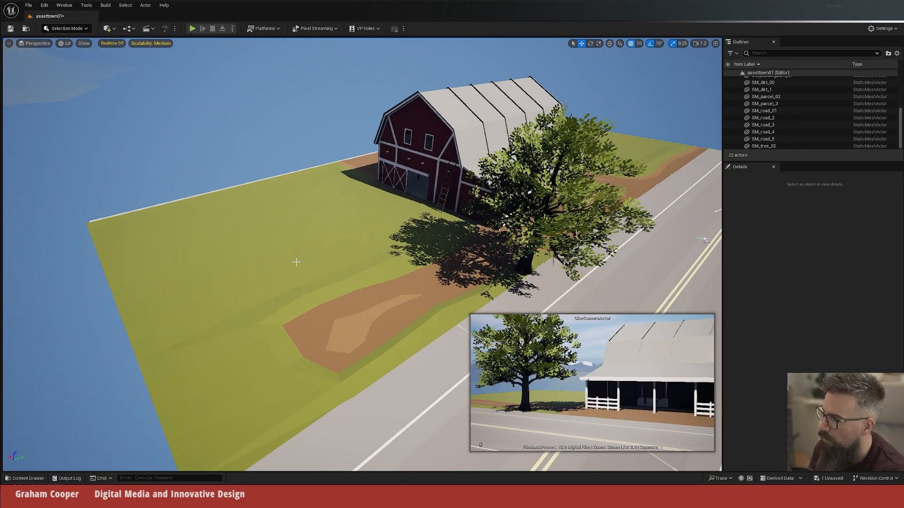
pyautogui.click(86, 29)
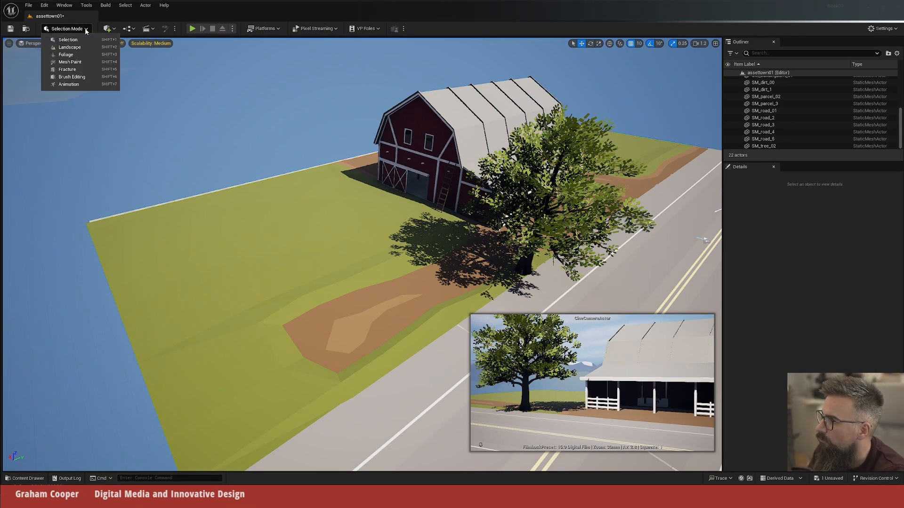
pyautogui.click(65, 55)
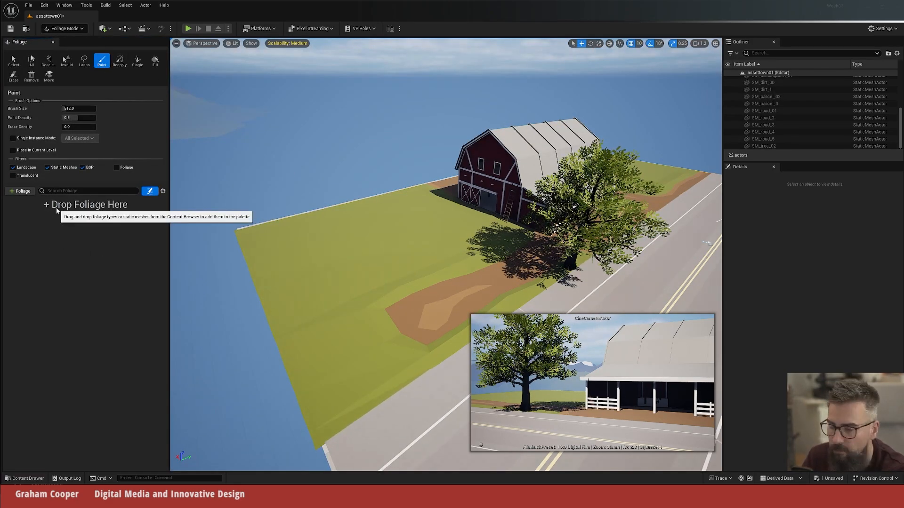
pyautogui.click(17, 192)
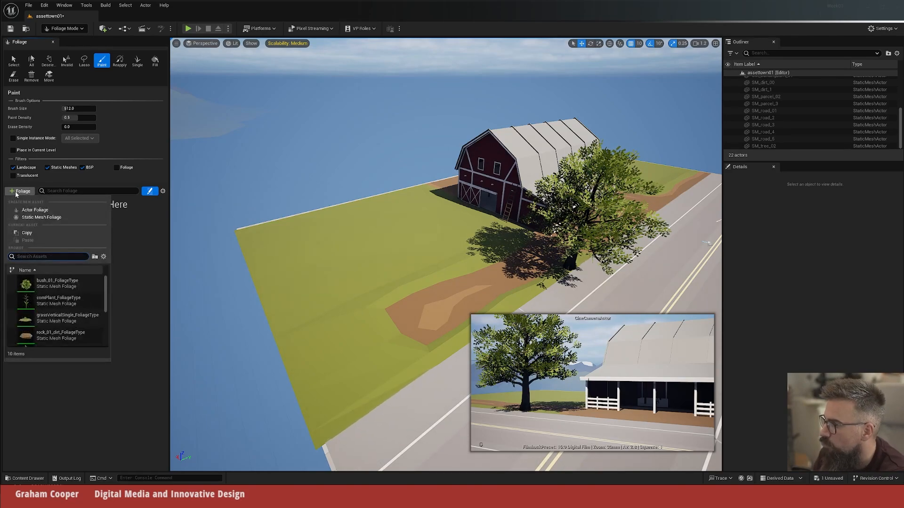
pyautogui.click(55, 302)
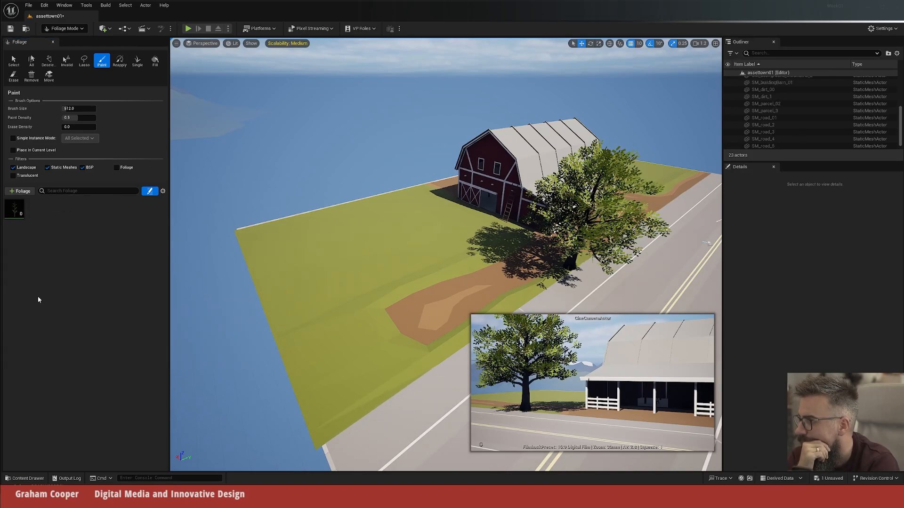
pyautogui.click(8, 204)
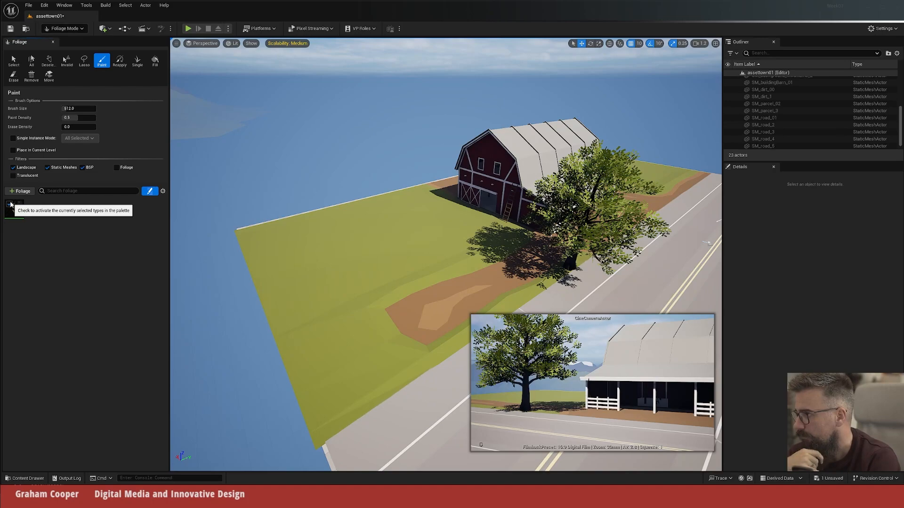
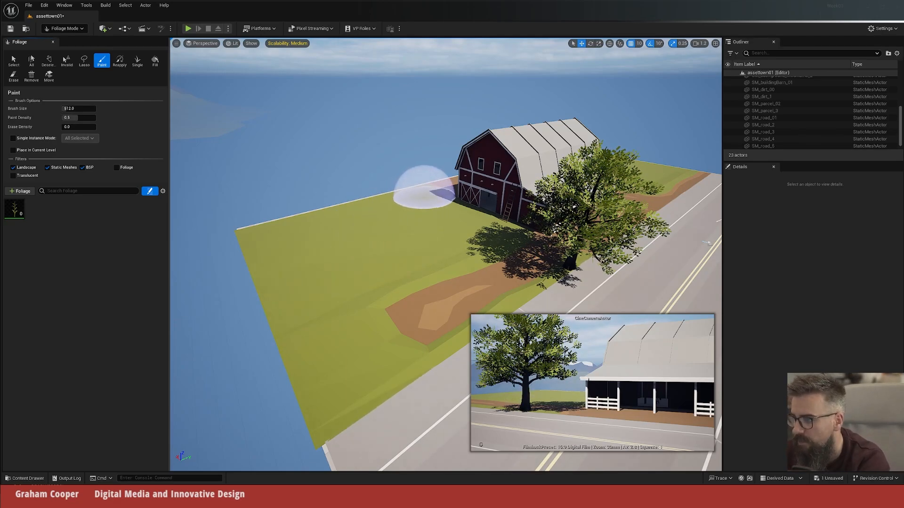
# Step: Paint corn plants across the grass field beside the barn, keeping off the roadside verge, and return to Selection mode
pyautogui.moveTo(406, 202)
pyautogui.mouseDown()
pyautogui.moveTo(298, 238)
pyautogui.moveTo(287, 254)
pyautogui.moveTo(289, 293)
pyautogui.moveTo(315, 324)
pyautogui.moveTo(389, 308)
pyautogui.moveTo(448, 273)
pyautogui.moveTo(464, 216)
pyautogui.moveTo(367, 232)
pyautogui.moveTo(409, 236)
pyautogui.mouseUp()
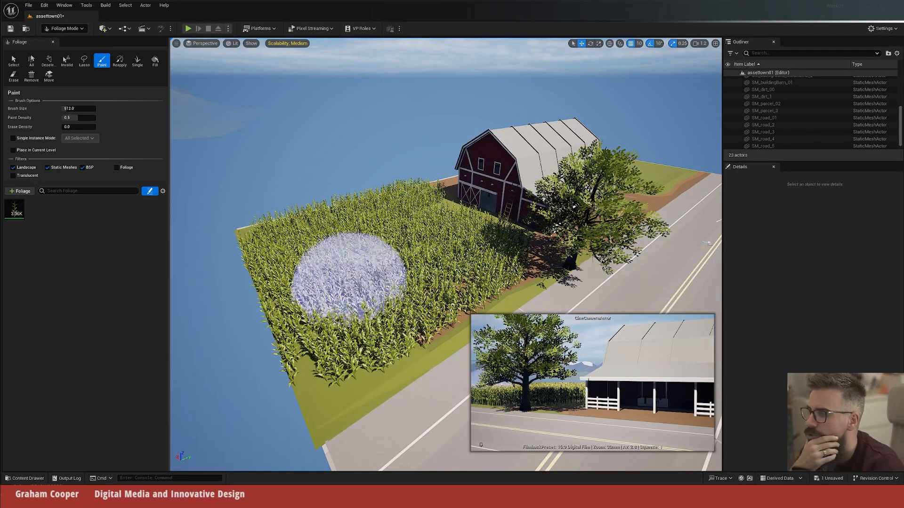
pyautogui.click(64, 28)
pyautogui.click(58, 38)
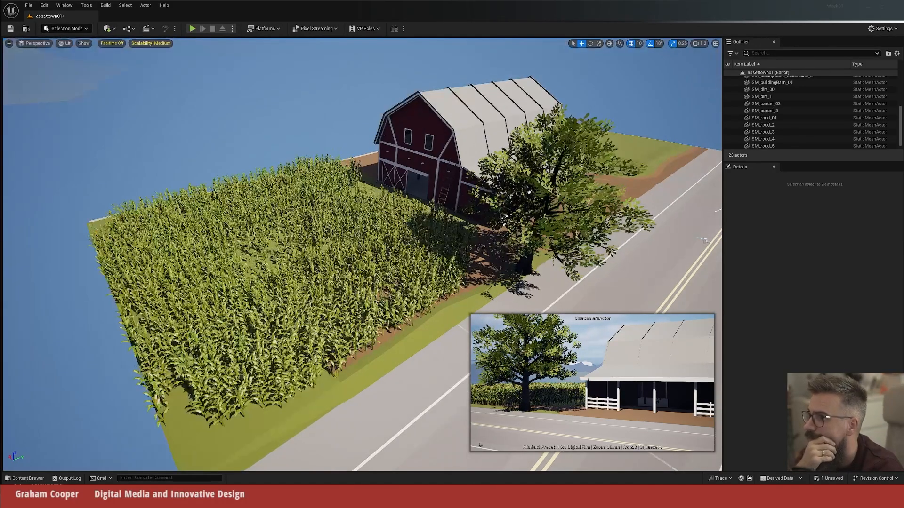
pyautogui.click(326, 285)
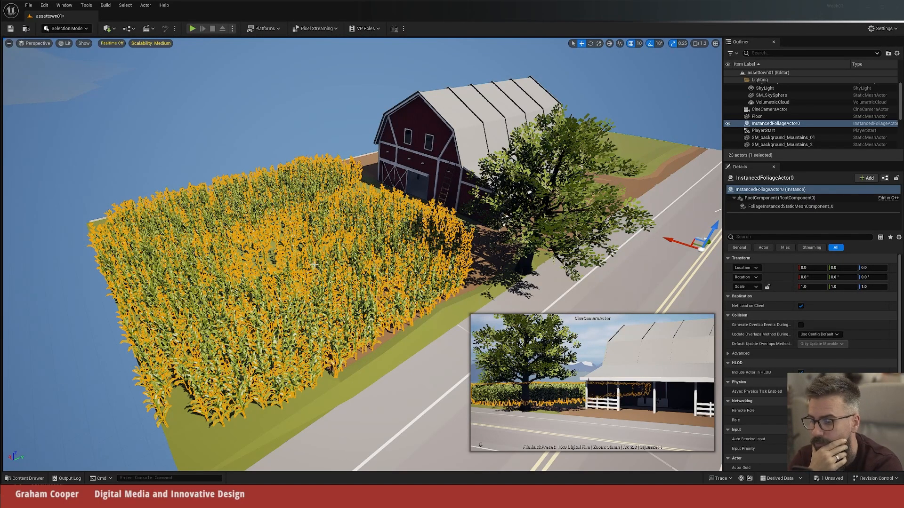
pyautogui.hotkey('ctrl', 'z')
pyautogui.hotkey('ctrl', 'z')
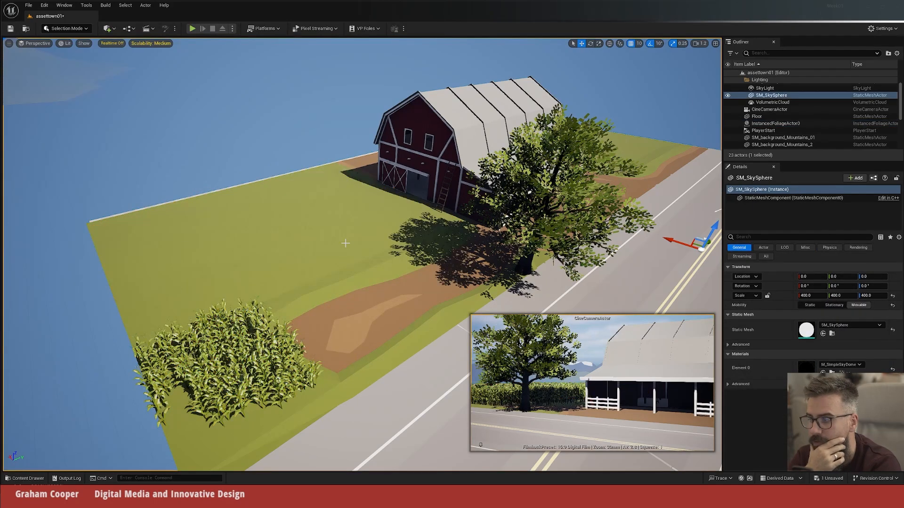
# Step: Pilot the CineCameraActor to check the corn field in the shot, and stop piloting it
pyautogui.moveTo(421, 188); pyautogui.dragTo(251, 8, button='middle')
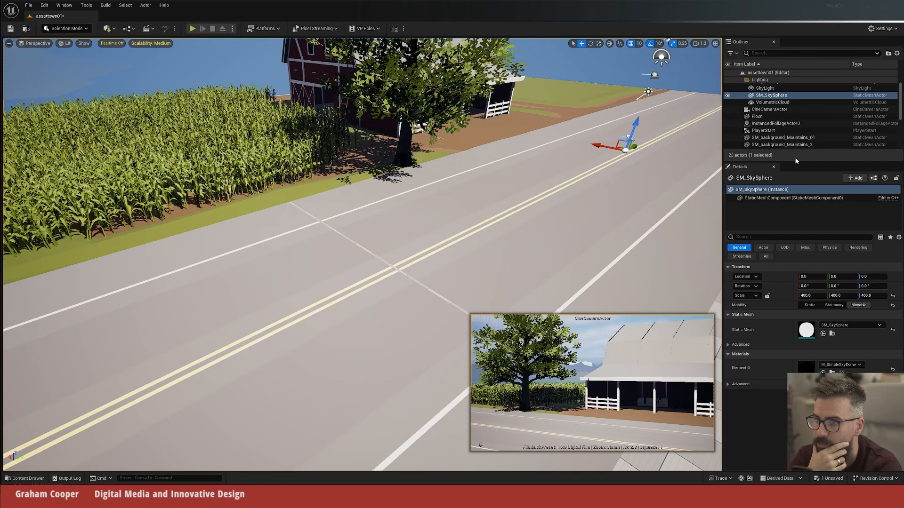
pyautogui.click(769, 110)
pyautogui.rightClick(769, 110)
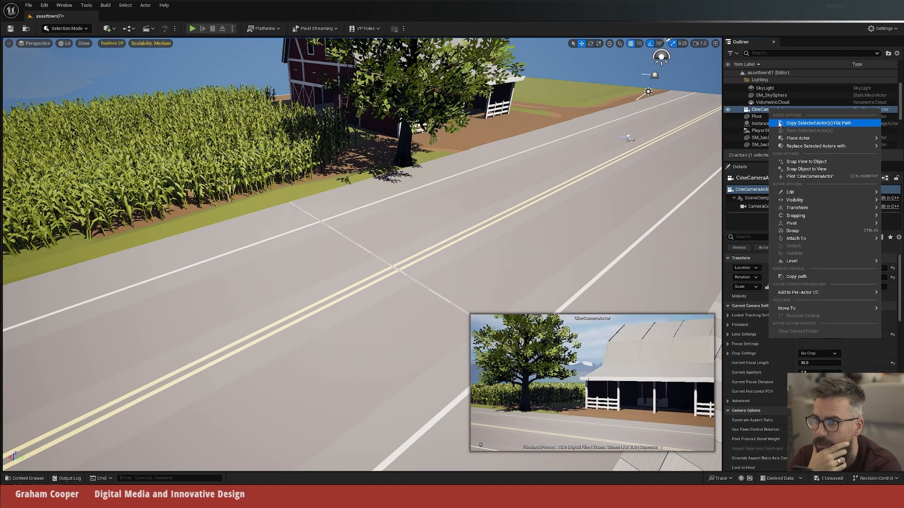
pyautogui.click(796, 177)
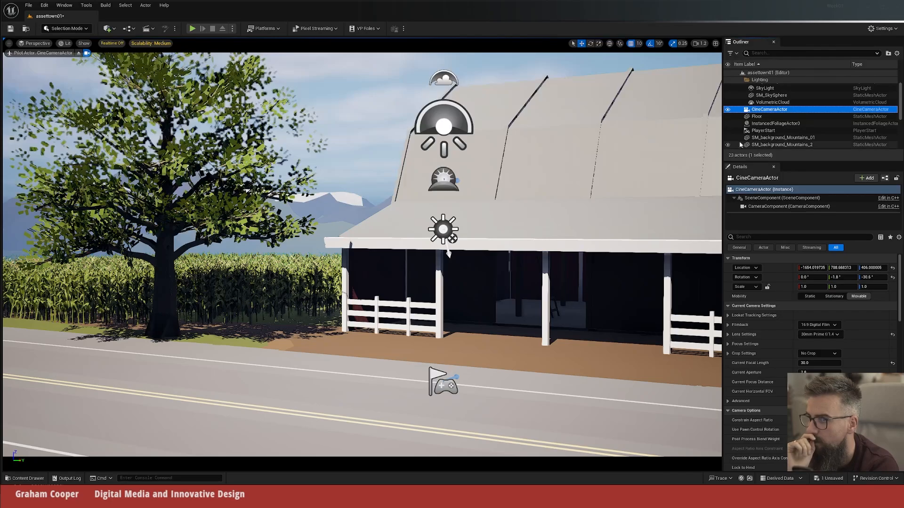
pyautogui.click(79, 52)
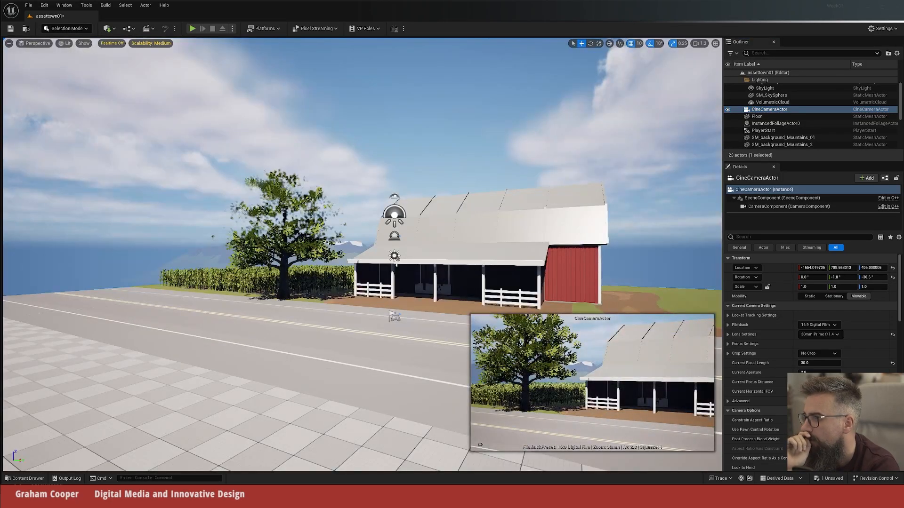
# Step: Place the SK_veh_Offroad_01 jeep by the tree at X 720, Y -1060, rotated about -110°, and PH_veh_TruckTow_Physics inside the barn's open bay
pyautogui.moveTo(396, 265); pyautogui.dragTo(413, 484, button='middle')
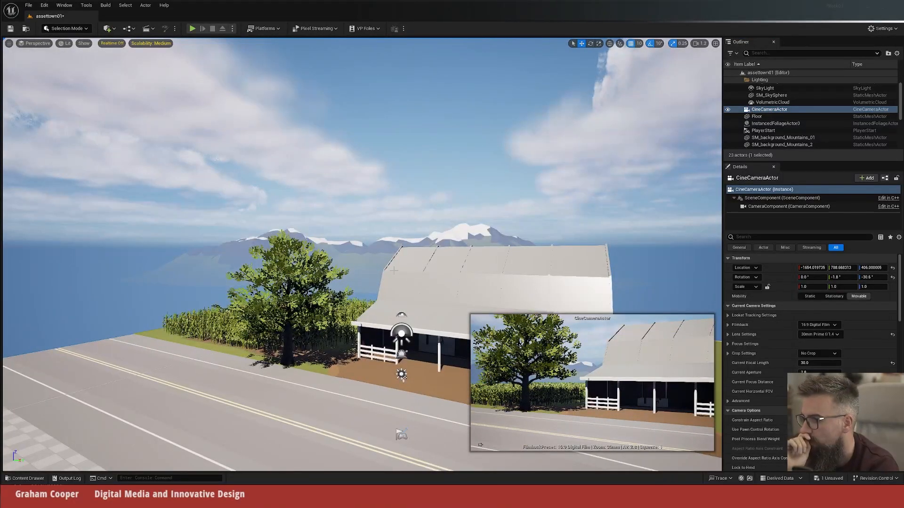
pyautogui.moveTo(393, 271); pyautogui.dragTo(438, 226)
pyautogui.moveTo(437, 225); pyautogui.dragTo(433, 254, button='middle')
pyautogui.moveTo(433, 254); pyautogui.dragTo(393, 245)
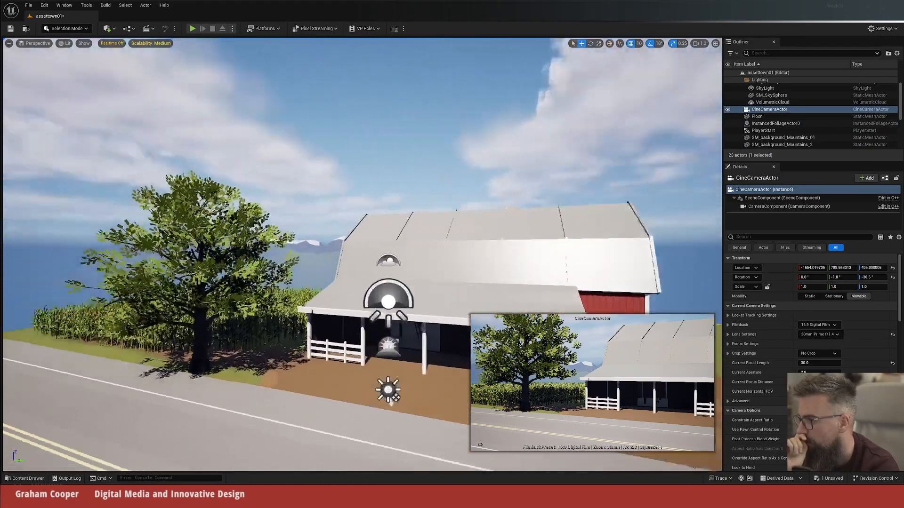
pyautogui.moveTo(346, 400); pyautogui.dragTo(346, 353)
pyautogui.moveTo(346, 353); pyautogui.dragTo(366, 434, button='middle')
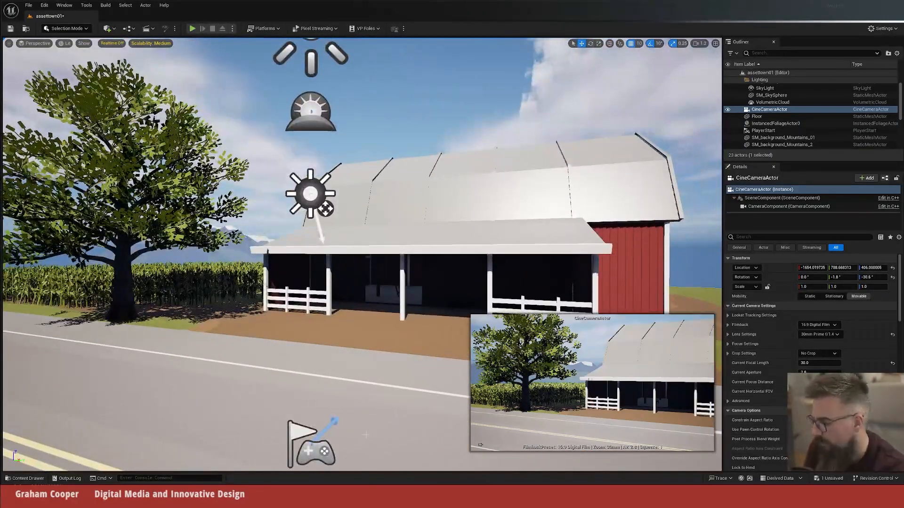
pyautogui.hotkey('ctrl', 'space')
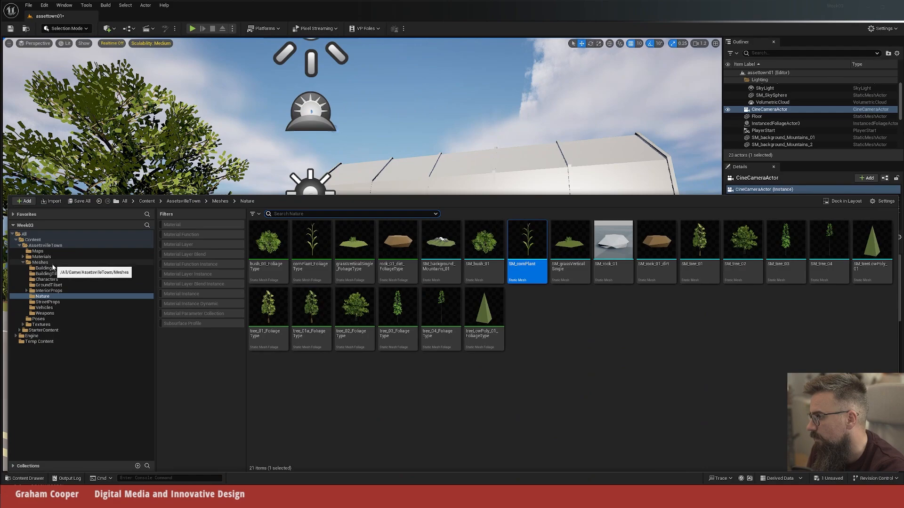
pyautogui.click(50, 307)
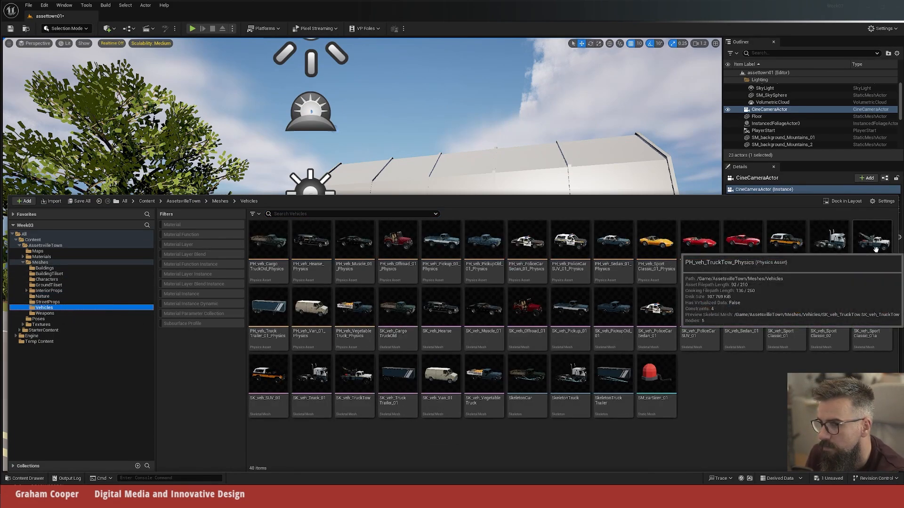
pyautogui.moveTo(529, 306); pyautogui.dragTo(134, 335)
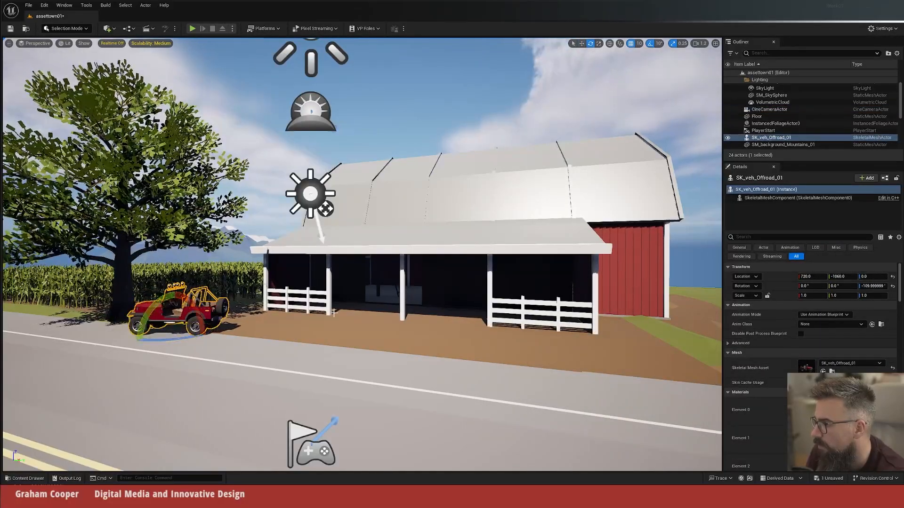
pyautogui.hotkey('ctrl', 'space')
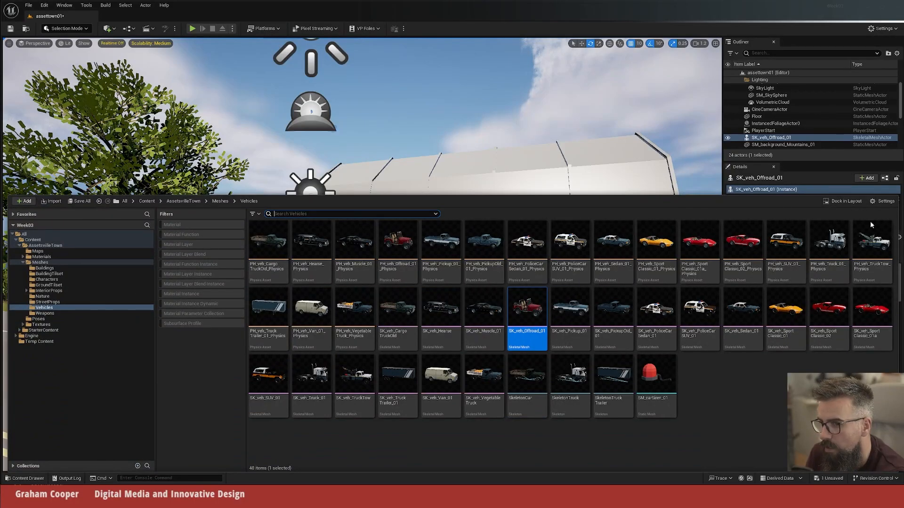
pyautogui.moveTo(872, 243); pyautogui.dragTo(421, 308)
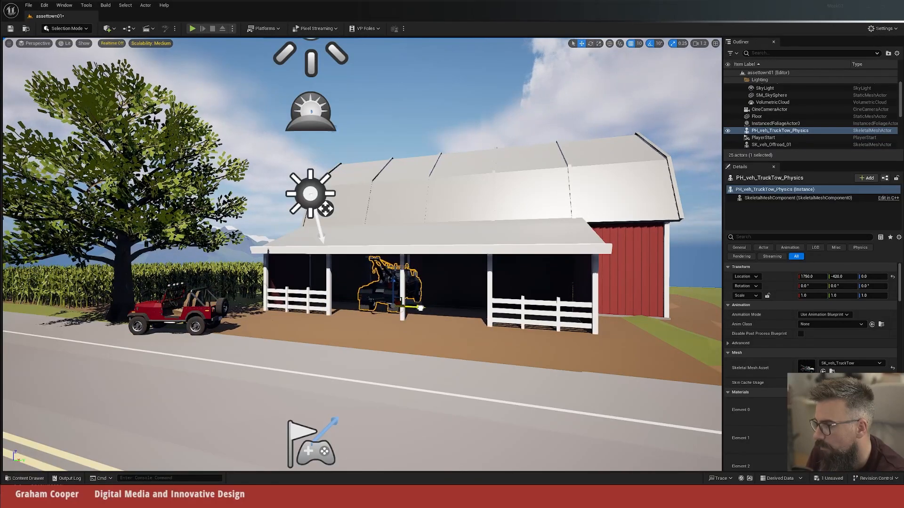
# Step: Place SM_barrel_3 in front of the barn's near fence at about X 1210, Y -690, with SM_carton_box beside it
pyautogui.hotkey('ctrl', 'space')
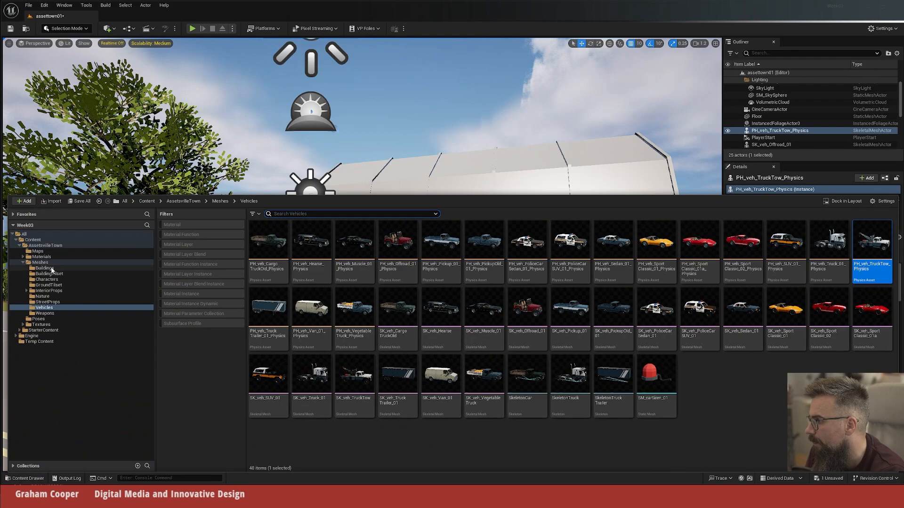
pyautogui.click(43, 303)
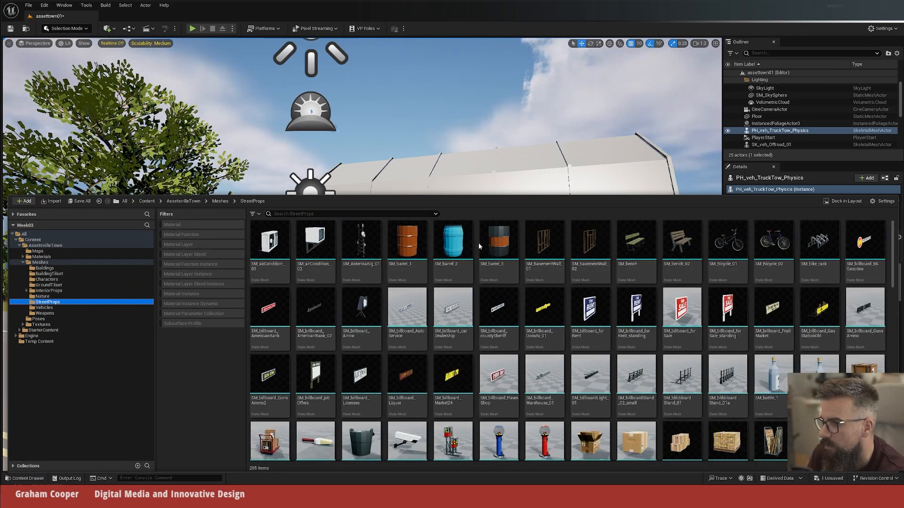
pyautogui.moveTo(499, 241); pyautogui.dragTo(354, 312)
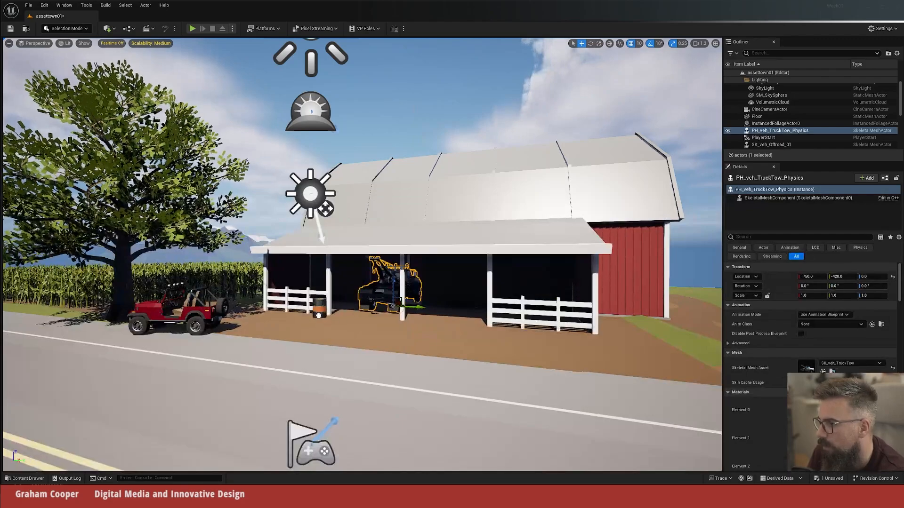
pyautogui.click(311, 316)
pyautogui.hotkey('ctrl', 'space')
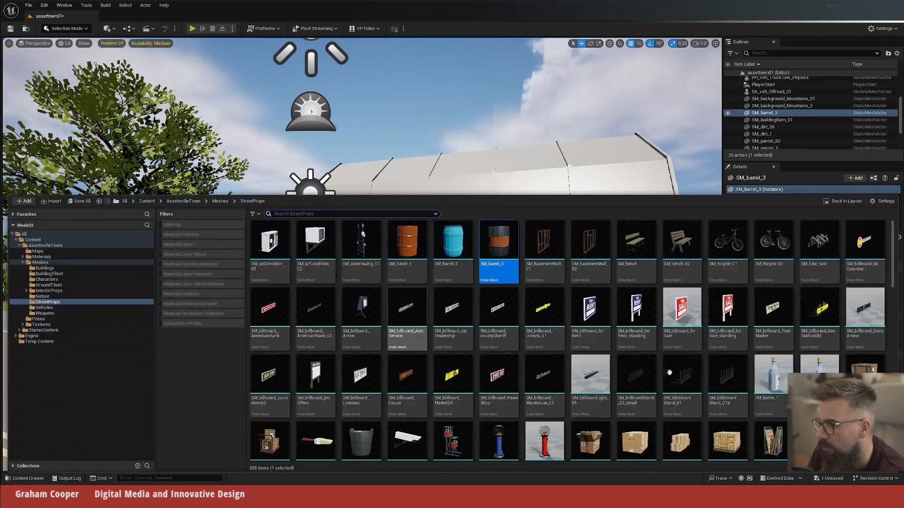
pyautogui.scroll(-1, 765, 343)
pyautogui.moveTo(590, 362); pyautogui.dragTo(301, 314)
pyautogui.click(301, 315)
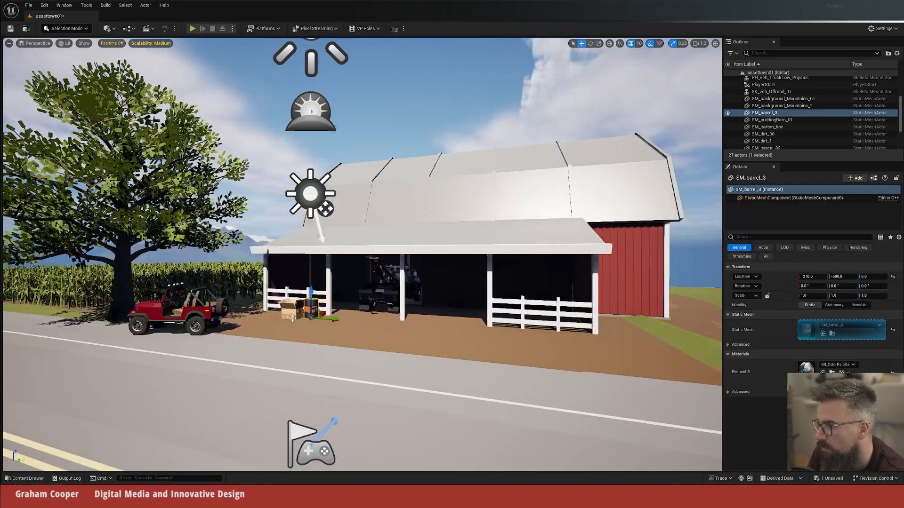
# Step: Add the SM_crate_3_set stack from StreetProps next to the carton box at the barn's corner post
pyautogui.hotkey('ctrl', 'space')
pyautogui.scroll(-2, 678, 348)
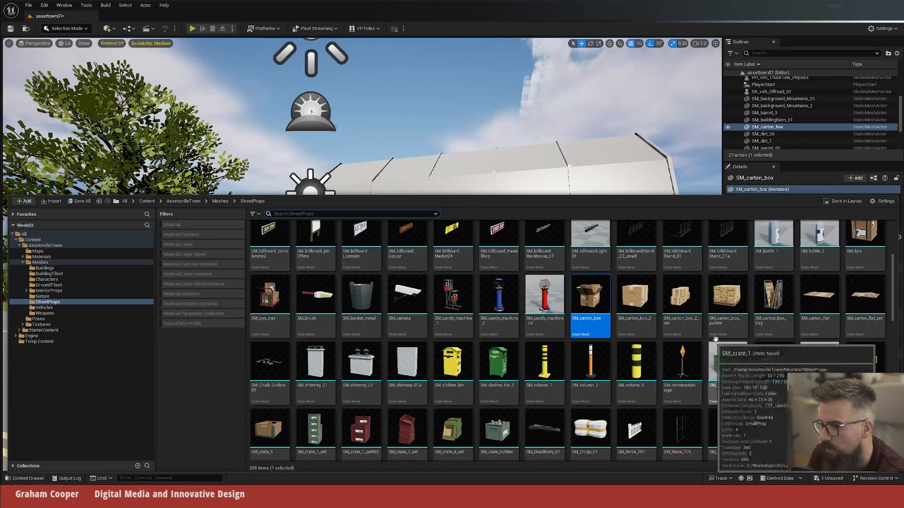
pyautogui.scroll(-1, 810, 319)
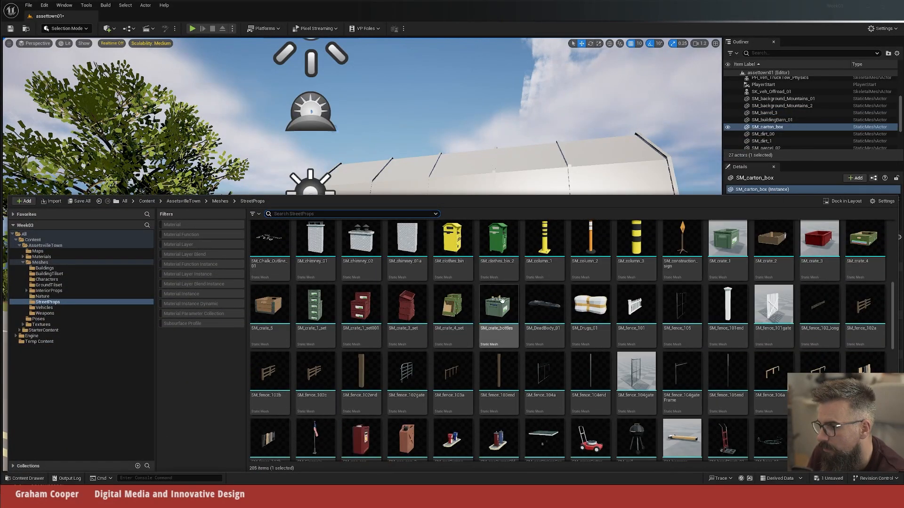
pyautogui.click(408, 301)
pyautogui.moveTo(407, 301); pyautogui.dragTo(297, 306)
pyautogui.moveTo(317, 227); pyautogui.dragTo(272, 307)
# Step: Add SM_ladder_01 in front of the barn post beside the far fence, at X 1180, Y 110
pyautogui.hotkey('ctrl', 'space')
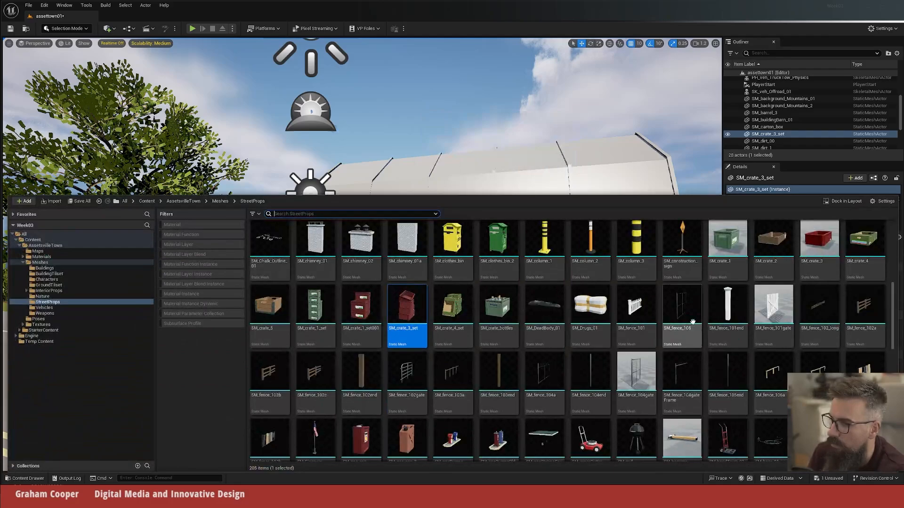
pyautogui.scroll(-1, 693, 319)
pyautogui.scroll(-1, 693, 318)
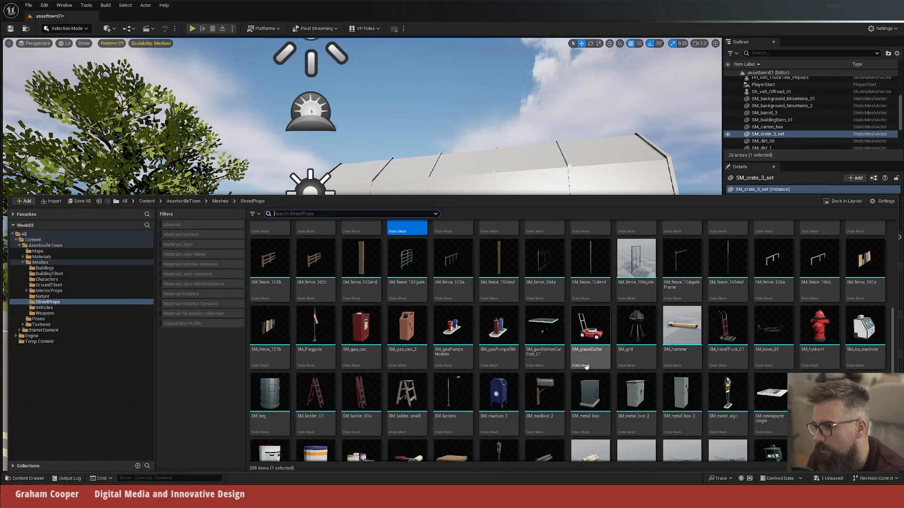
pyautogui.click(327, 379)
pyautogui.moveTo(333, 374); pyautogui.dragTo(476, 331)
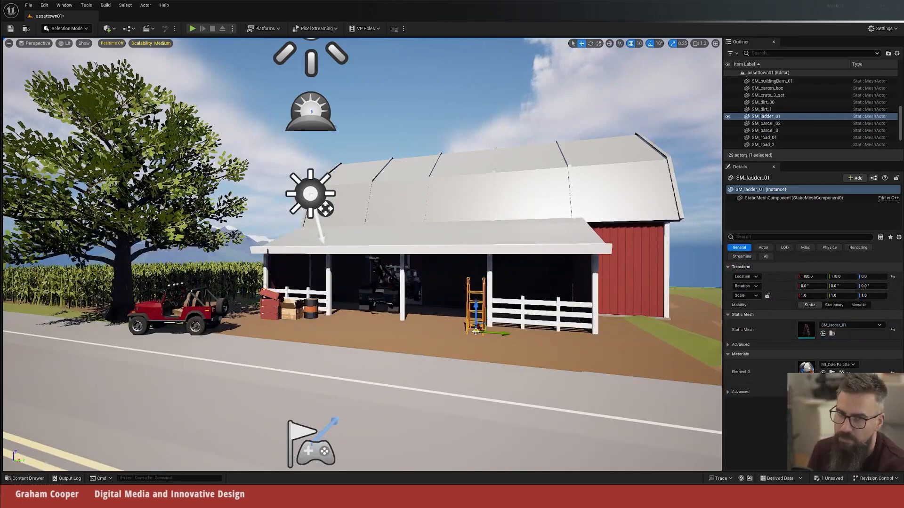
# Step: Rotate the ladder to about -160° and move it closer to the barn post, at X 1260, Y 140
pyautogui.moveTo(476, 331); pyautogui.dragTo(551, 331, button='right')
pyautogui.press('w')
pyautogui.press('w')
pyautogui.press('s')
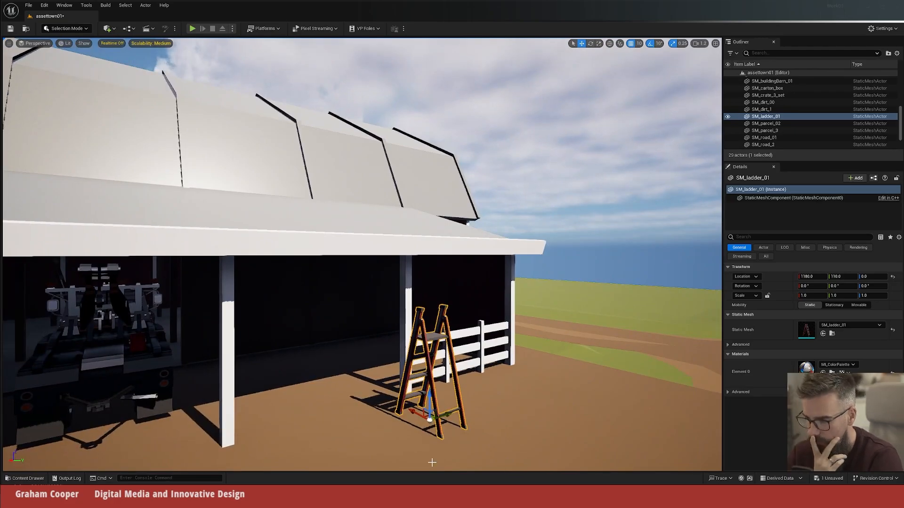
pyautogui.moveTo(512, 437)
pyautogui.mouseDown(button='middle')
pyautogui.moveTo(512, 414)
pyautogui.moveTo(512, 430)
pyautogui.mouseUp(button='middle')
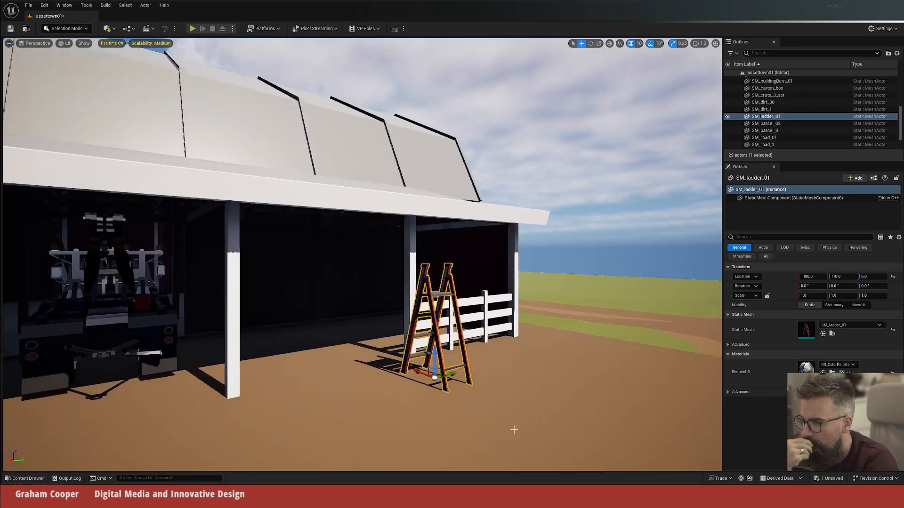
pyautogui.moveTo(512, 430)
pyautogui.mouseDown()
pyautogui.moveTo(531, 416)
pyautogui.moveTo(515, 405)
pyautogui.moveTo(514, 418)
pyautogui.mouseUp()
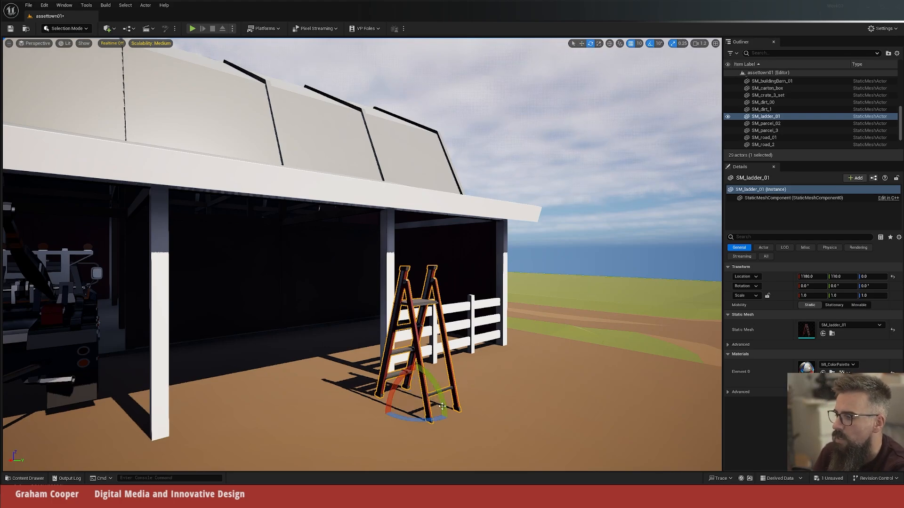
pyautogui.moveTo(442, 406); pyautogui.dragTo(416, 373)
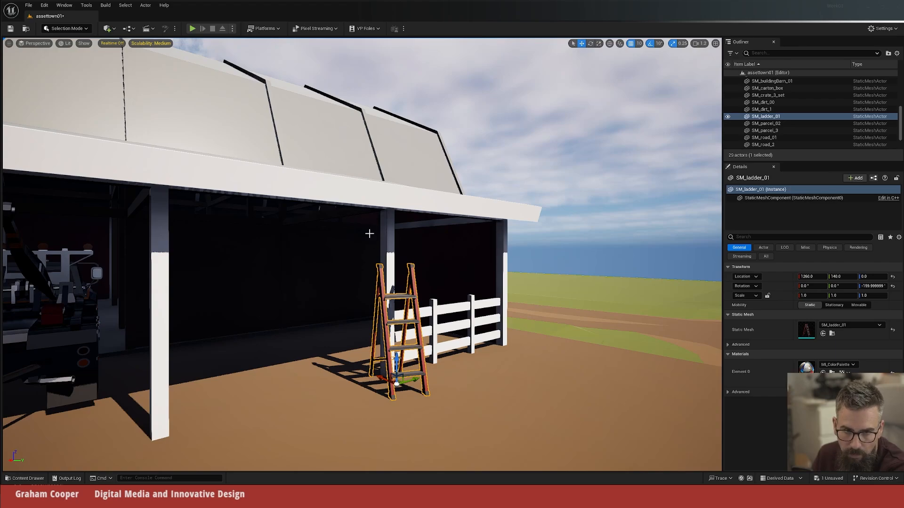
# Step: Add SM_paint_set_1 on the ground beside the ladder at X 1420, Y 90, rotated about 140°
pyautogui.hotkey('ctrl', 'b')
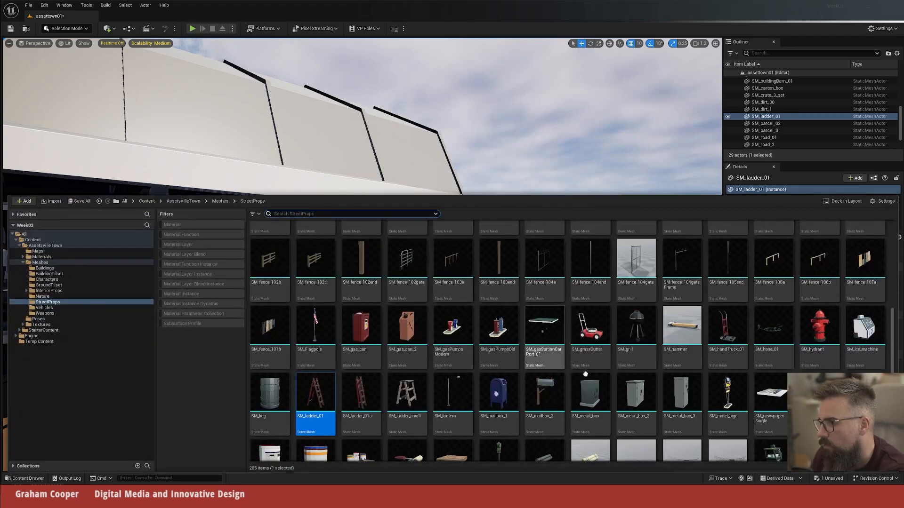
pyautogui.scroll(-2, 750, 319)
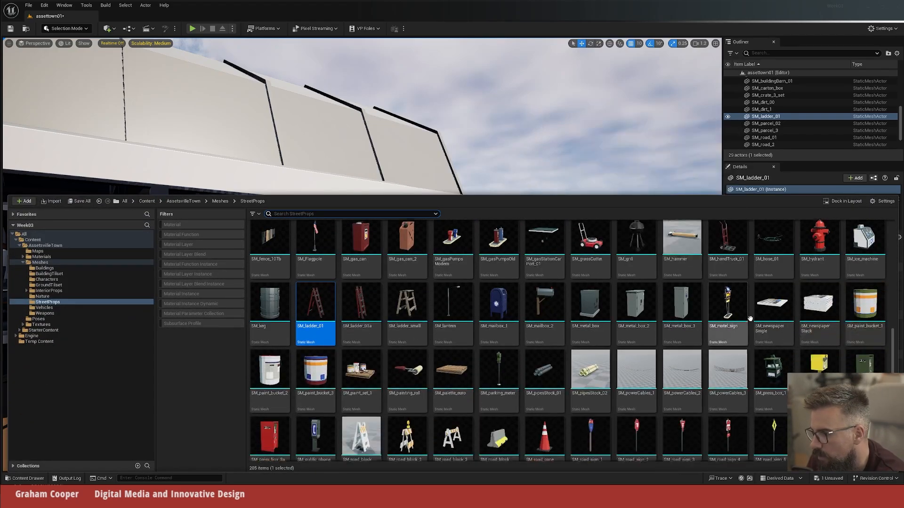
pyautogui.moveTo(370, 361)
pyautogui.mouseDown()
pyautogui.moveTo(440, 147)
pyautogui.moveTo(363, 383)
pyautogui.moveTo(318, 396)
pyautogui.moveTo(357, 391)
pyautogui.moveTo(344, 374)
pyautogui.moveTo(362, 367)
pyautogui.moveTo(316, 365)
pyautogui.mouseUp()
pyautogui.press('e')
pyautogui.press('r')
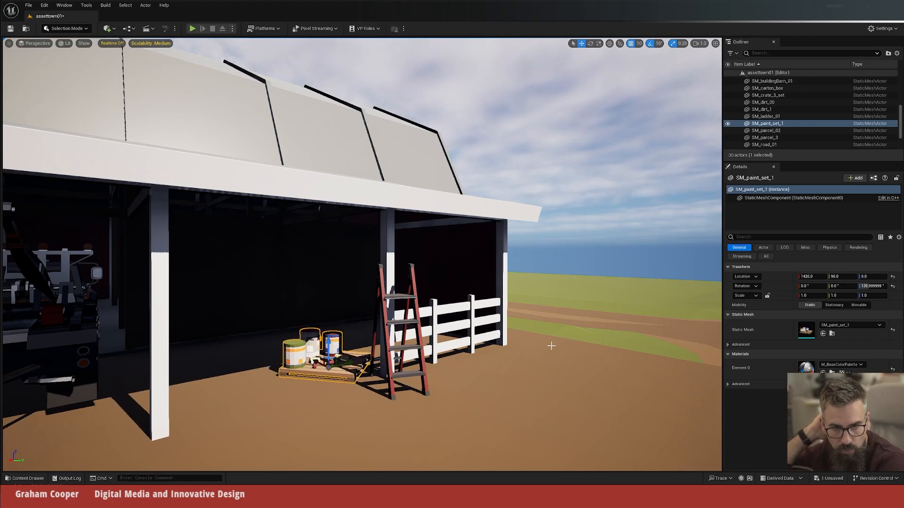
# Step: Add SM_TireSet_01 inside the barn behind the middle post, at X 1610, Y -140, rotated about -160°
pyautogui.moveTo(611, 209); pyautogui.dragTo(612, 211)
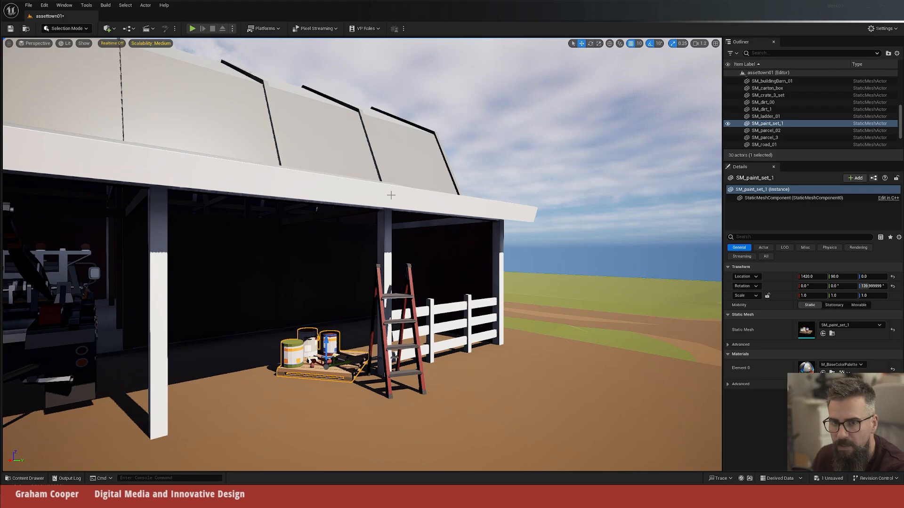
pyautogui.hotkey('ctrl', 'space')
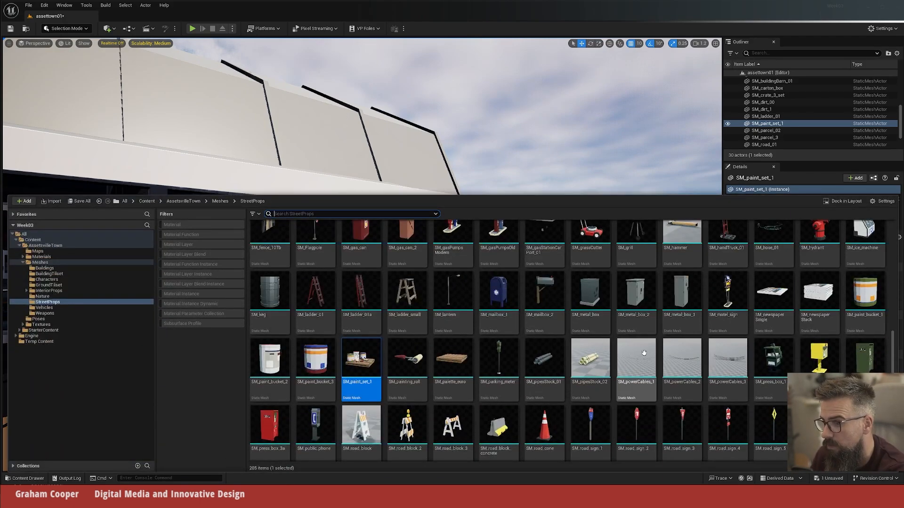
pyautogui.scroll(-5, 643, 353)
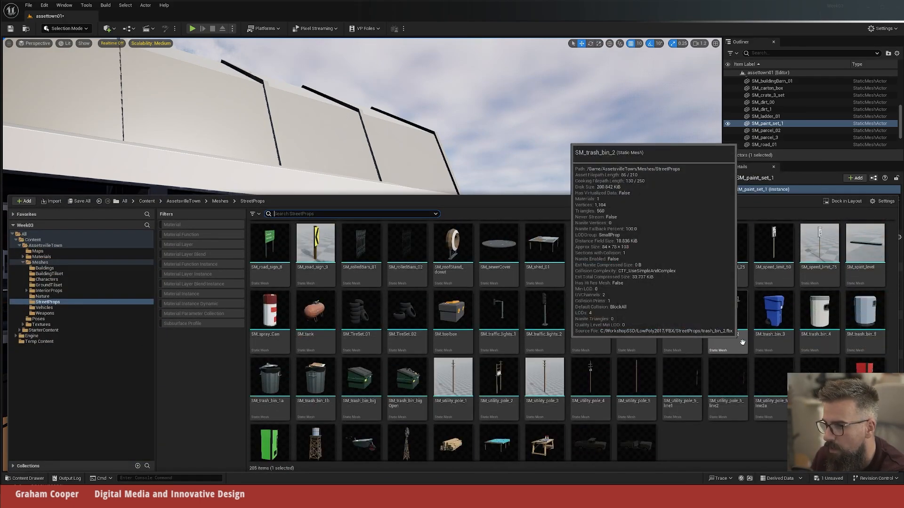
pyautogui.scroll(-1, 683, 333)
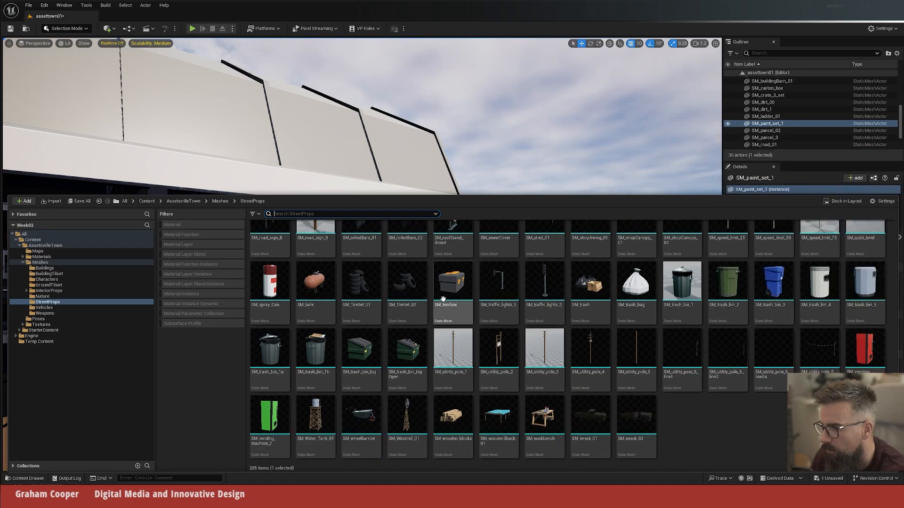
pyautogui.moveTo(363, 286); pyautogui.dragTo(180, 382)
pyautogui.press('e')
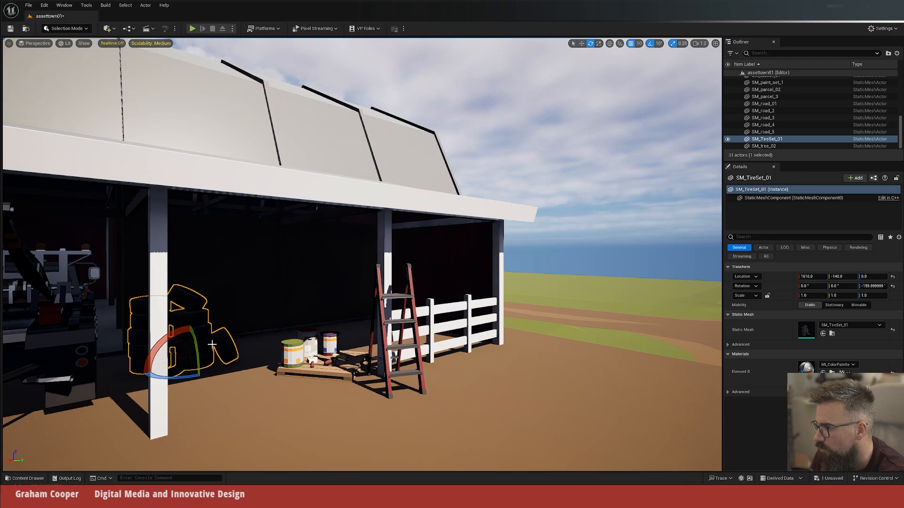
# Step: Add SM_Bicycle_02 from StreetProps in front of the barn and lower it to the ground, at X 1260, Y -370, Z 0
pyautogui.moveTo(386, 274); pyautogui.dragTo(308, 274, button='right')
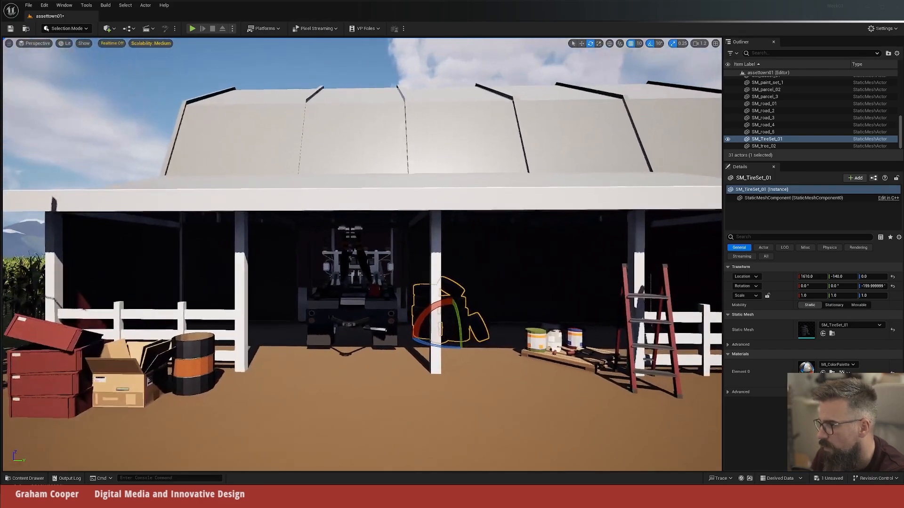
pyautogui.hotkey('ctrl', 'space')
pyautogui.scroll(3, 502, 323)
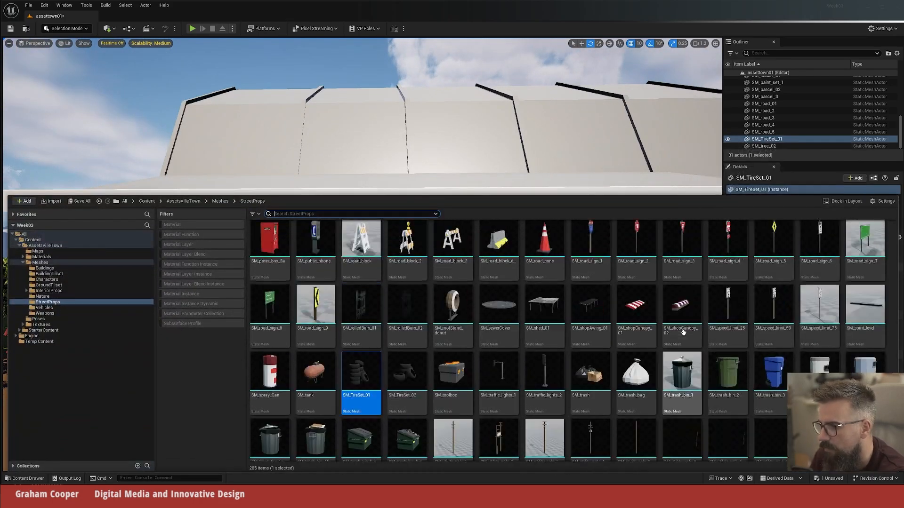
pyautogui.scroll(5, 683, 332)
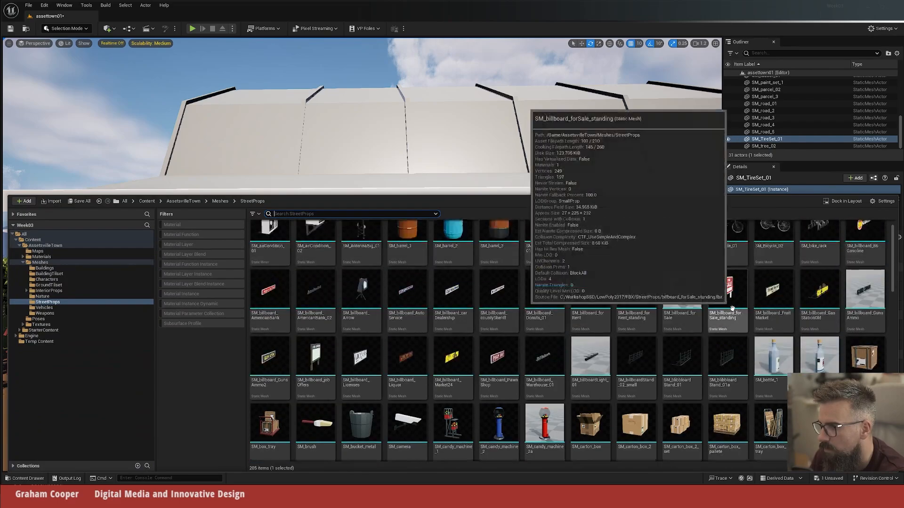
pyautogui.moveTo(767, 240); pyautogui.dragTo(391, 380)
pyautogui.press('s')
pyautogui.moveTo(395, 359)
pyautogui.mouseDown(button='right')
pyautogui.moveTo(367, 359)
pyautogui.moveTo(398, 359)
pyautogui.mouseUp(button='right')
pyautogui.press('w')
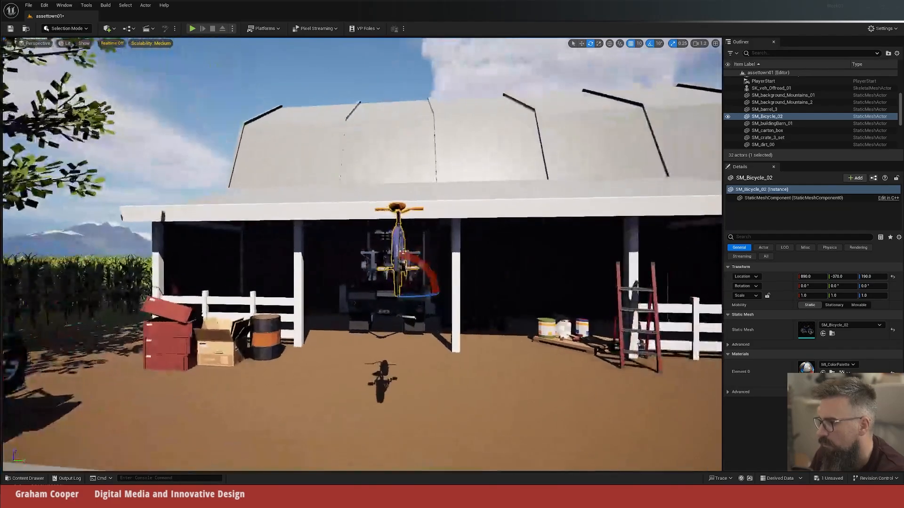
pyautogui.press('w')
pyautogui.moveTo(399, 267); pyautogui.dragTo(402, 371)
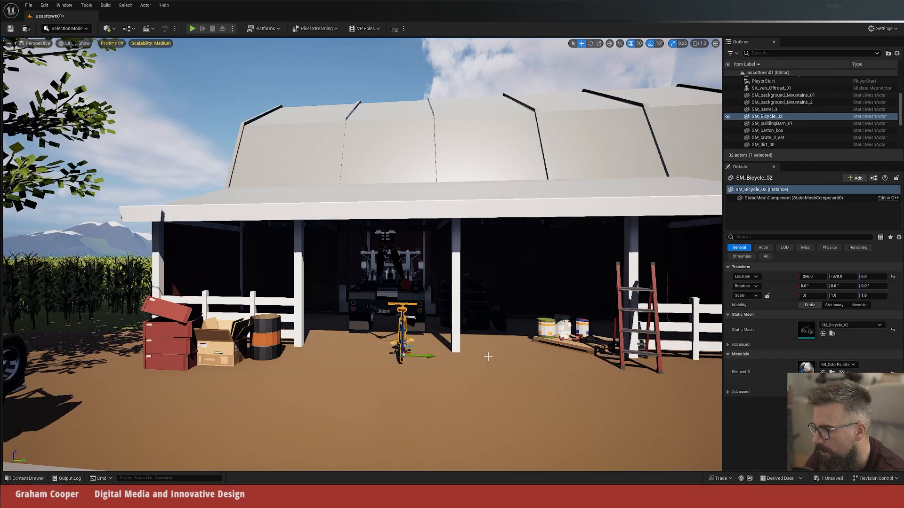
# Step: Lean the bicycle against the barn's middle front post, tilted 20° and turned to -40°
pyautogui.press('d')
pyautogui.moveTo(488, 357); pyautogui.dragTo(486, 365, button='right')
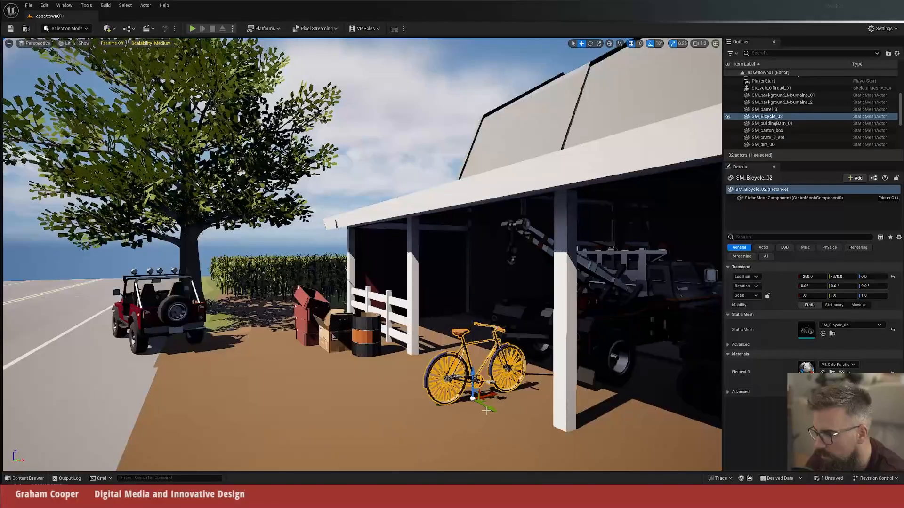
pyautogui.moveTo(486, 411); pyautogui.dragTo(511, 376)
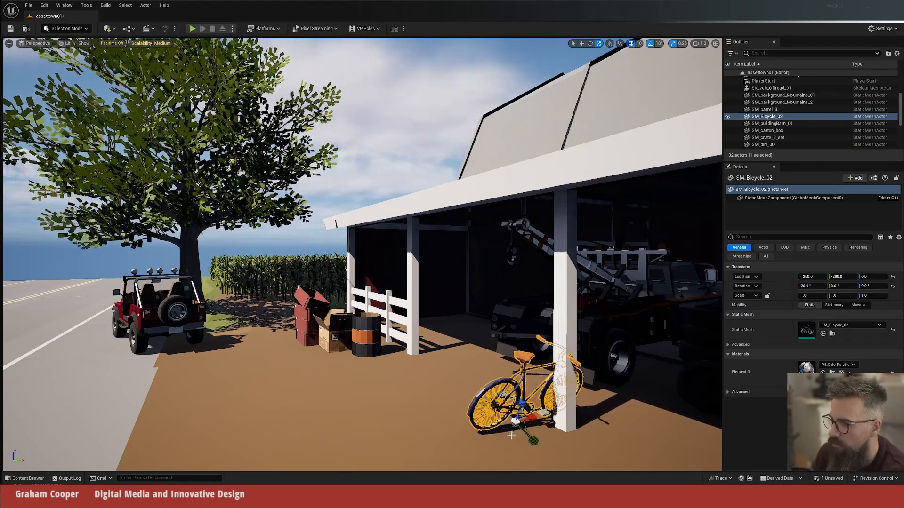
pyautogui.moveTo(534, 417); pyautogui.dragTo(519, 433)
pyautogui.press('r')
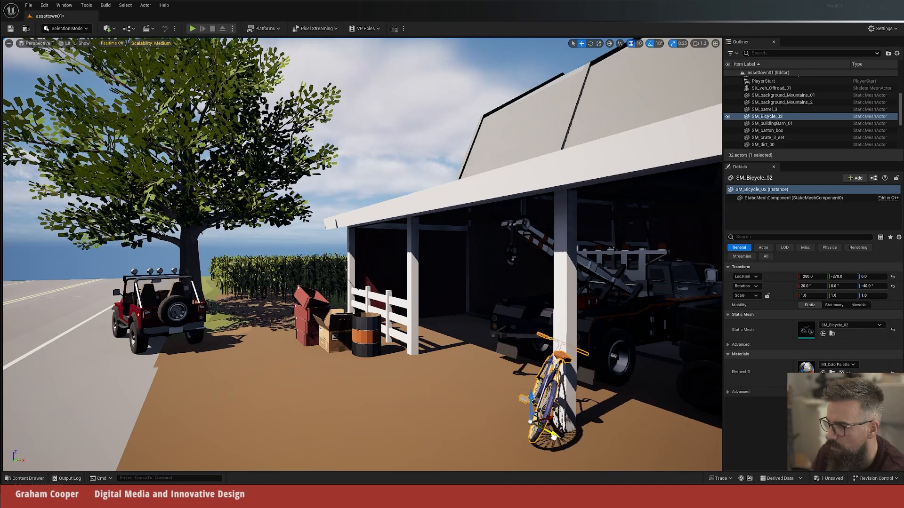
pyautogui.moveTo(554, 437); pyautogui.dragTo(547, 431)
pyautogui.press('w')
pyautogui.moveTo(430, 384); pyautogui.dragTo(548, 384, button='right')
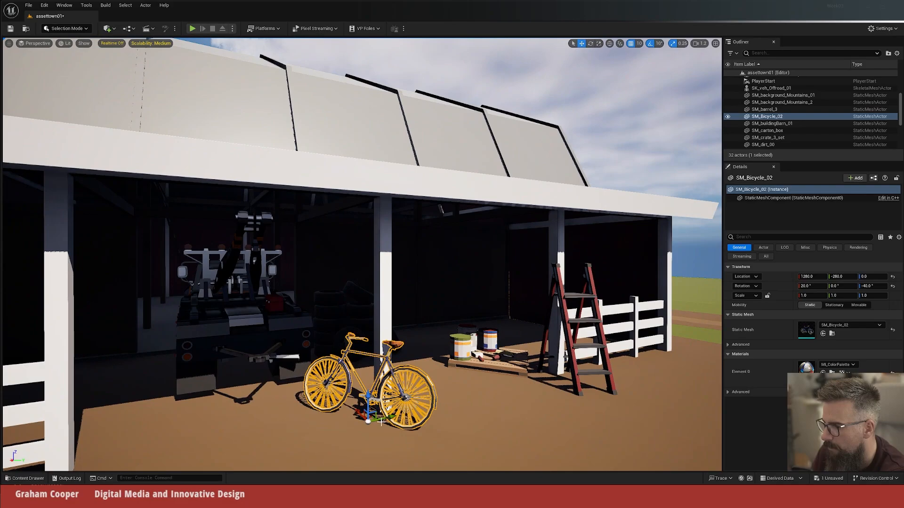
pyautogui.moveTo(381, 422)
pyautogui.mouseDown()
pyautogui.moveTo(394, 418)
pyautogui.moveTo(373, 415)
pyautogui.mouseUp()
# Step: Examine the barn front from farther away to check how the bicycle and the other props are arranged
pyautogui.press('s')
pyautogui.moveTo(496, 289); pyautogui.dragTo(447, 289, button='right')
pyautogui.click(496, 289)
pyautogui.press('w')
pyautogui.moveTo(489, 384); pyautogui.dragTo(523, 383, button='right')
pyautogui.press('w')
pyautogui.press('s')
pyautogui.press('w')
pyautogui.press('s')
pyautogui.press('w')
pyautogui.press('w')
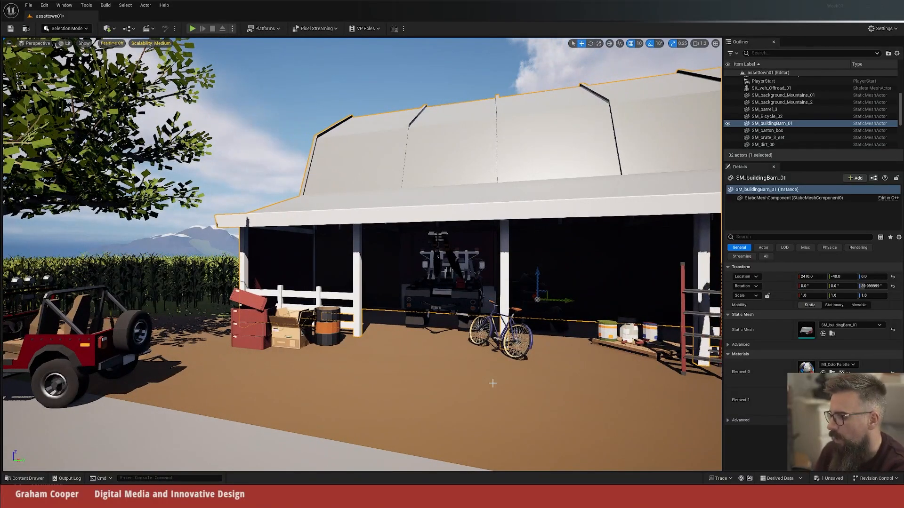
# Step: Add the SK_farmer_male_03 character in front of the barn at X 1010, Y -400, rotated about 90°
pyautogui.hotkey('ctrl', 'space')
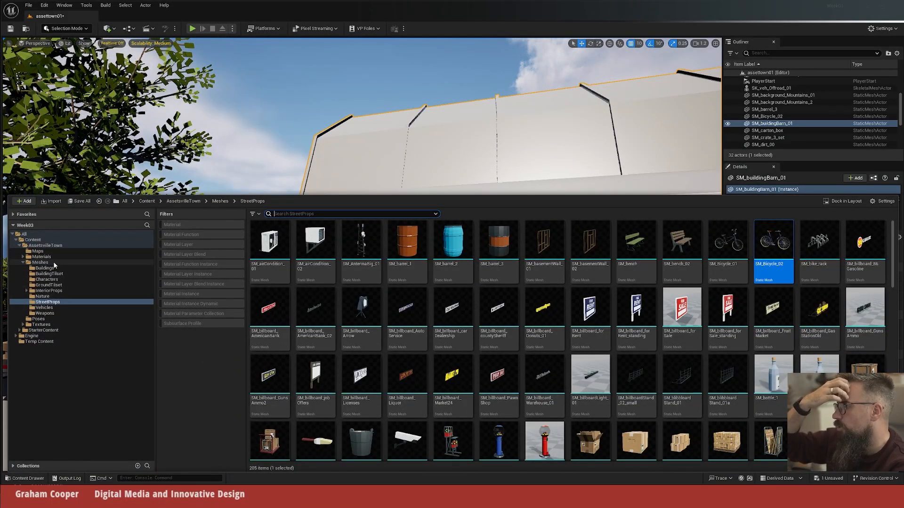
pyautogui.click(47, 279)
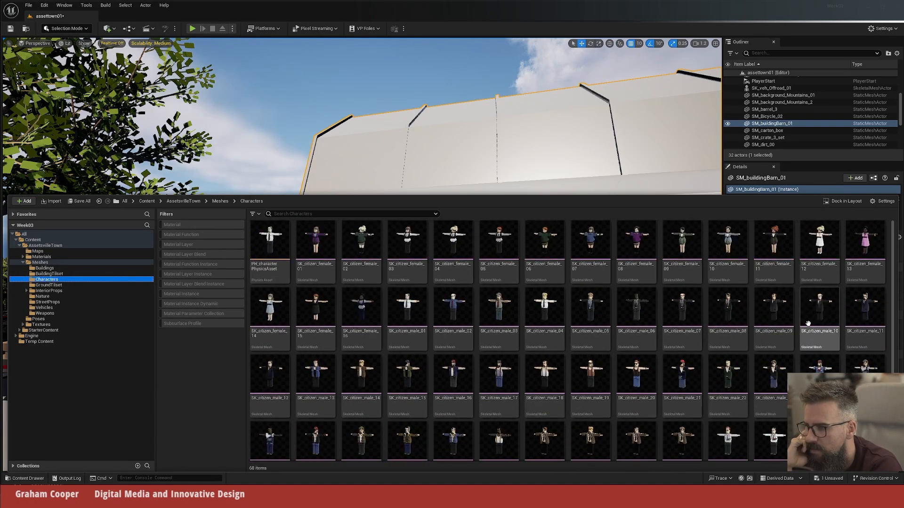
pyautogui.moveTo(808, 324)
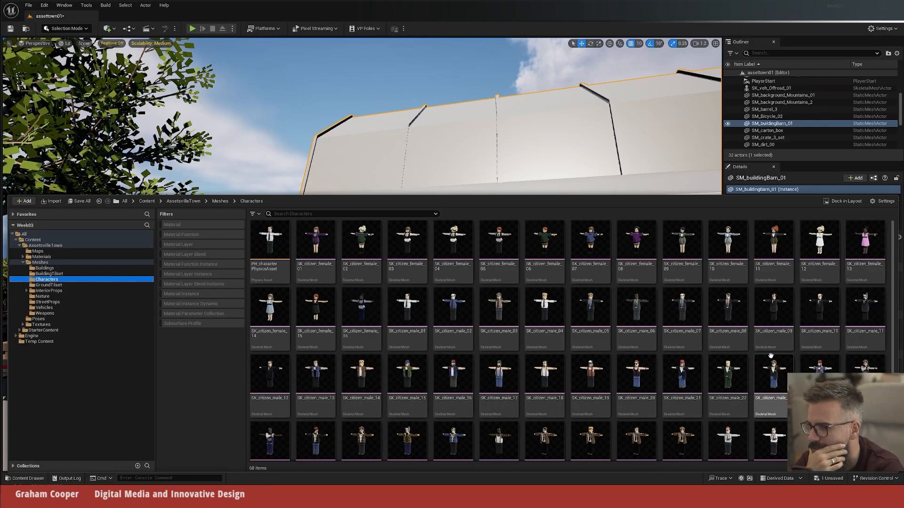
pyautogui.scroll(-2, 730, 369)
pyautogui.scroll(-1, 730, 369)
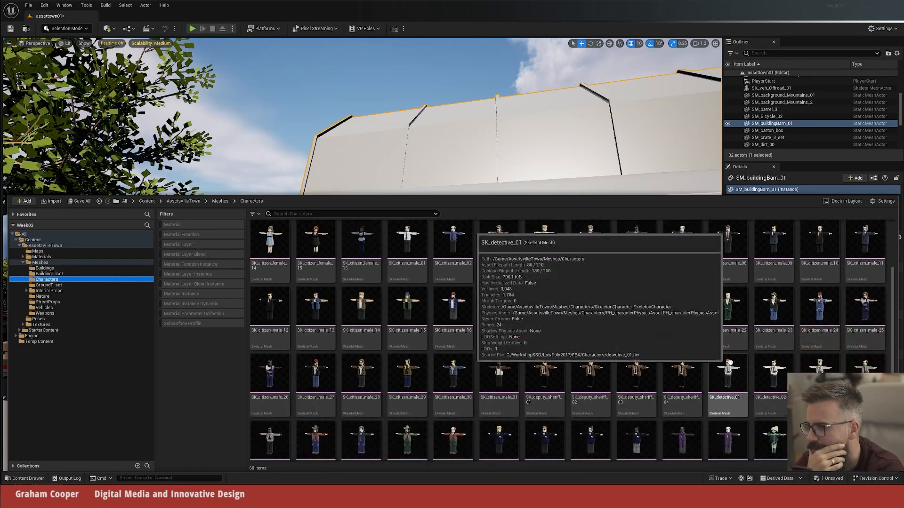
pyautogui.moveTo(856, 279); pyautogui.dragTo(425, 394)
pyautogui.press('e')
pyautogui.press('f')
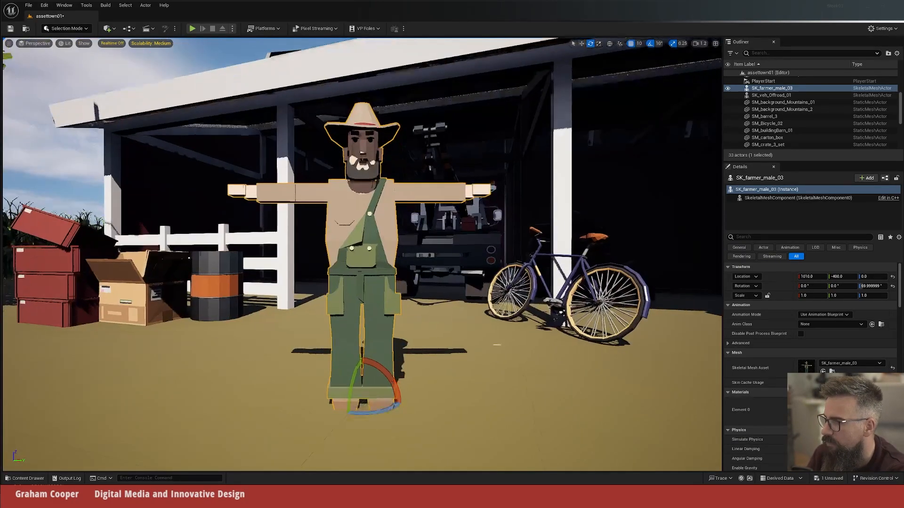
# Step: Set the farmer's animation mode to Use Animation Asset and assign A_characterPoses as the animation to play
pyautogui.moveTo(468, 335)
pyautogui.mouseDown(button='middle')
pyautogui.moveTo(462, 292)
pyautogui.moveTo(415, 333)
pyautogui.moveTo(466, 329)
pyautogui.mouseUp(button='middle')
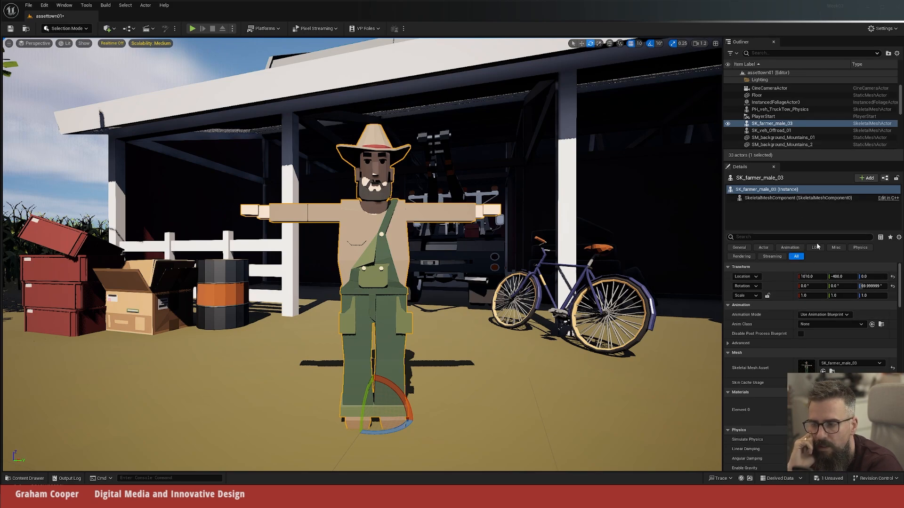
pyautogui.scroll(-3, 817, 290)
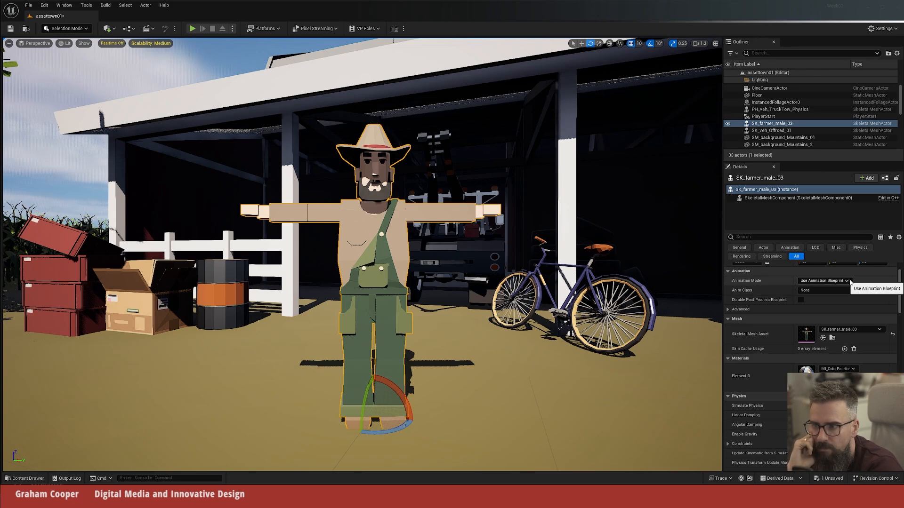
pyautogui.click(824, 281)
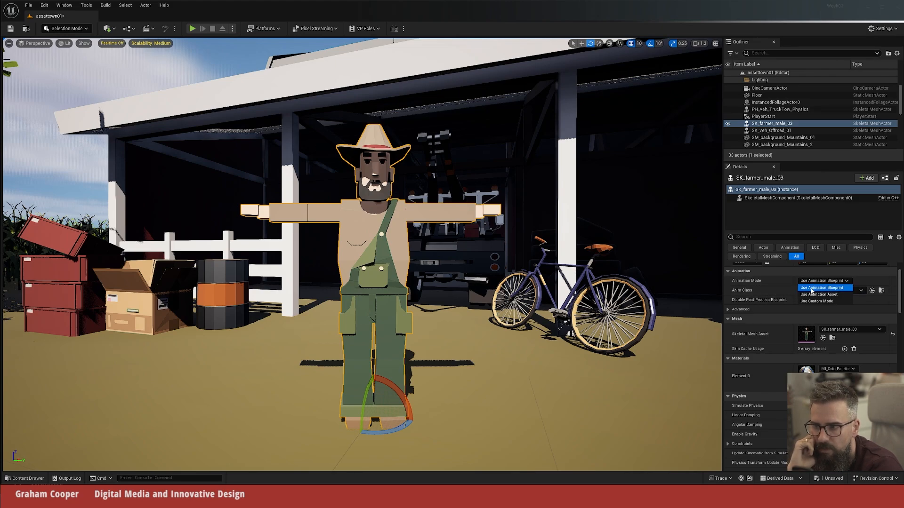
pyautogui.click(844, 295)
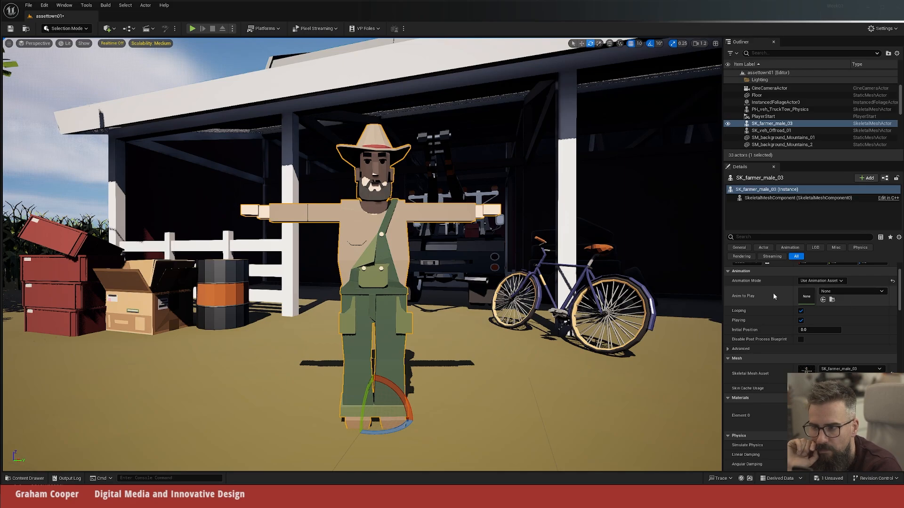
pyautogui.click(856, 292)
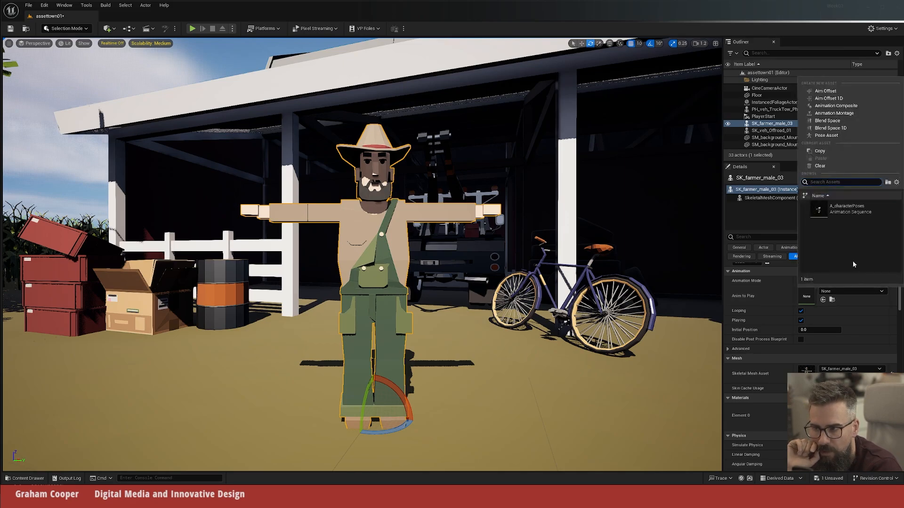
pyautogui.click(854, 213)
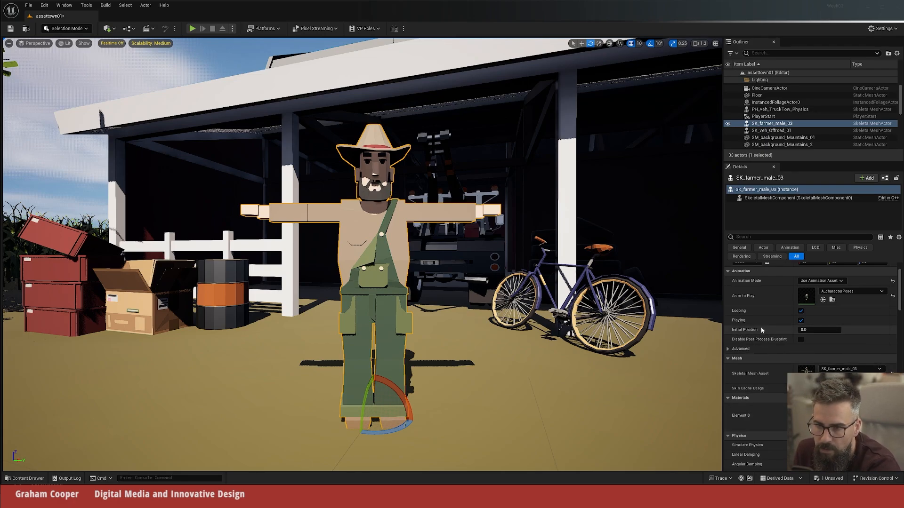
# Step: Set the farmer's initial animation position to about 0.89 for a hand-to-chin pose
pyautogui.scroll(-1, 762, 335)
pyautogui.click(819, 319)
pyautogui.write('1')
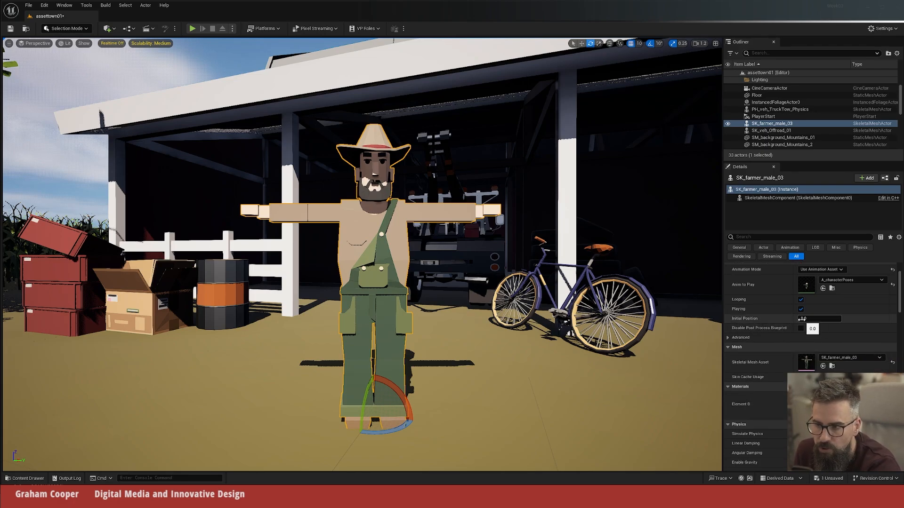
pyautogui.press('Return')
pyautogui.moveTo(819, 318)
pyautogui.mouseDown()
pyautogui.moveTo(806, 319)
pyautogui.moveTo(826, 319)
pyautogui.mouseUp()
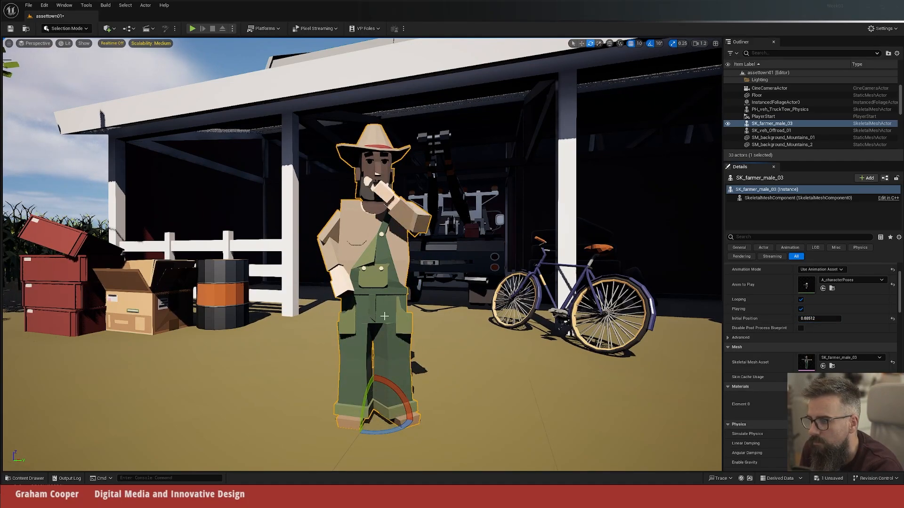
# Step: Turn the farmer sideways in front of the barn so he faces the side where the jeep is parked
pyautogui.moveTo(403, 434); pyautogui.dragTo(409, 405)
pyautogui.press('s')
pyautogui.moveTo(463, 365); pyautogui.dragTo(422, 361, button='right')
pyautogui.press('w')
pyautogui.press('s')
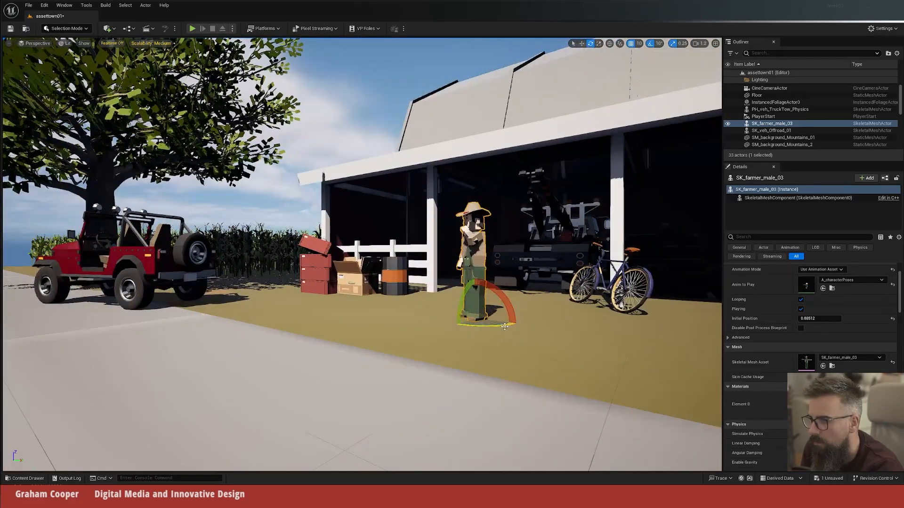
pyautogui.moveTo(491, 326); pyautogui.dragTo(499, 325)
pyautogui.moveTo(381, 306)
pyautogui.mouseDown(button='right')
pyautogui.moveTo(379, 298)
pyautogui.moveTo(382, 306)
pyautogui.mouseUp(button='right')
pyautogui.press('e')
# Step: Add the SK_citizen_female_02 character on the dirt between the jeep and the farmer
pyautogui.hotkey('ctrl', 'b')
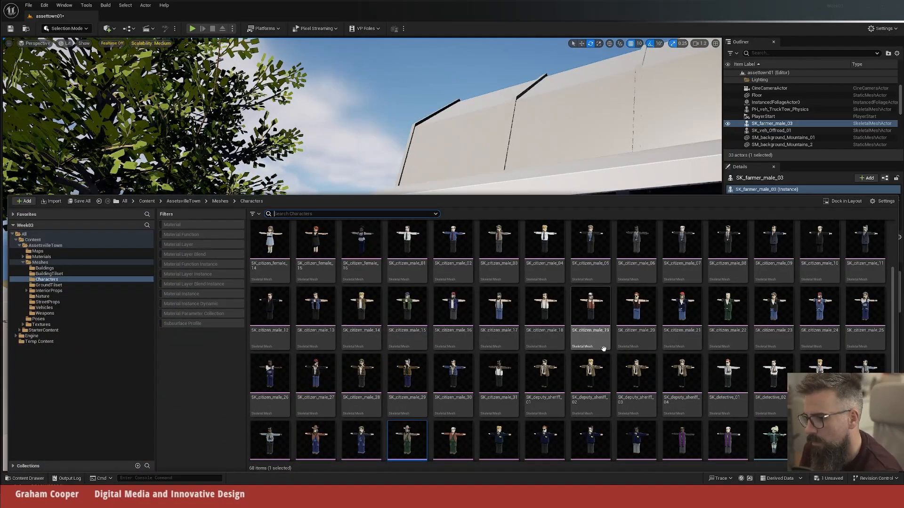
pyautogui.scroll(-1, 603, 347)
pyautogui.scroll(2, 614, 334)
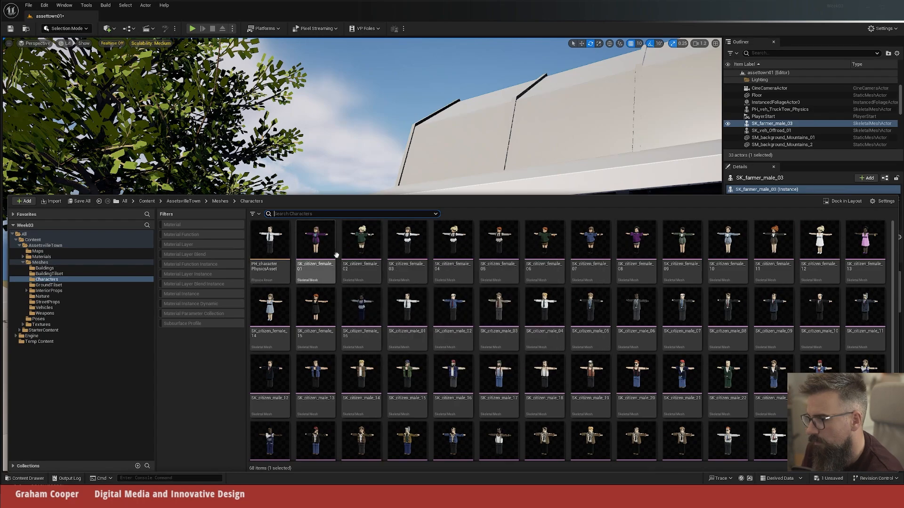
pyautogui.moveTo(361, 245); pyautogui.dragTo(310, 389)
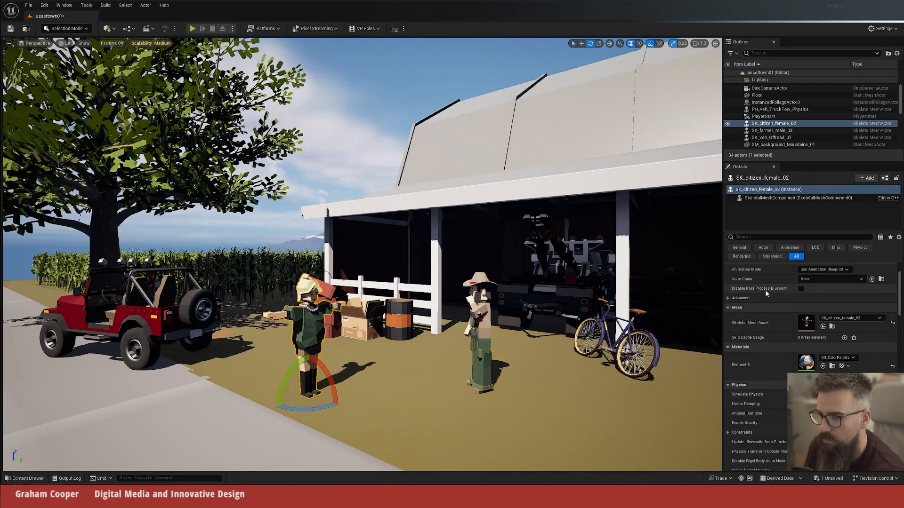
# Step: Set the female citizen's animation mode to Use Animation Asset with A_characterPoses as the animation to play
pyautogui.click(823, 270)
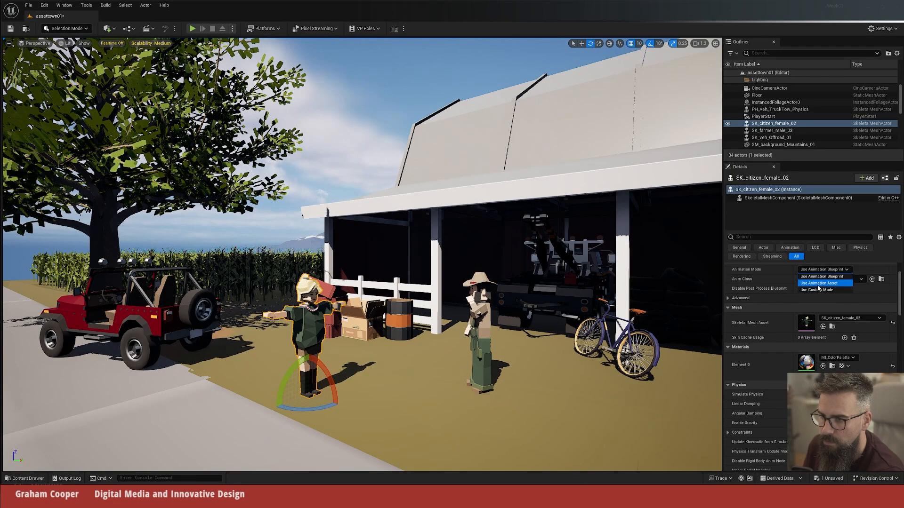
pyautogui.click(819, 283)
pyautogui.click(847, 280)
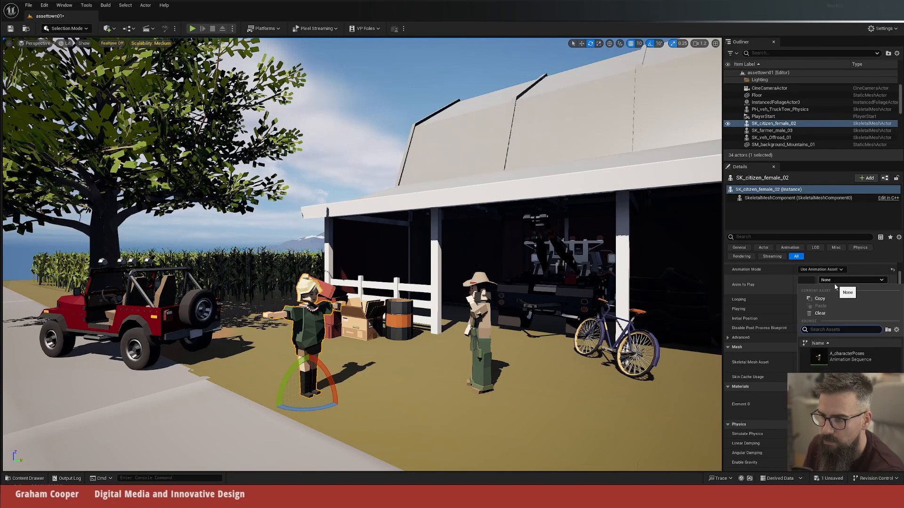
pyautogui.click(857, 361)
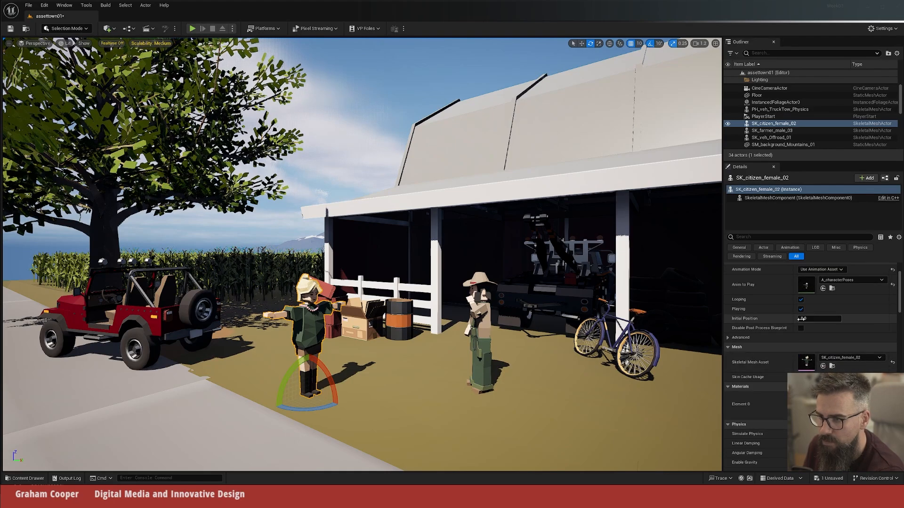
# Step: Set the female citizen's initial animation position to about 0.54, and move her back toward the crates and closer to the farmer
pyautogui.moveTo(807, 319); pyautogui.dragTo(823, 320)
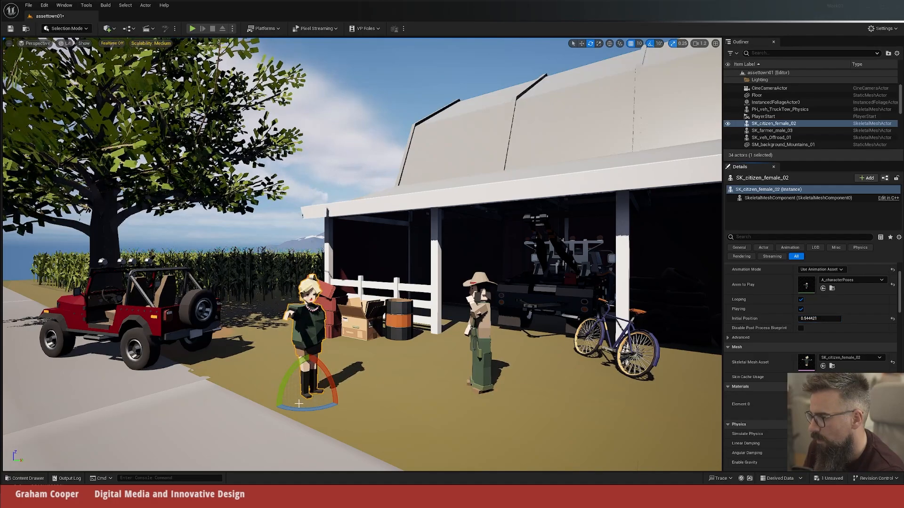
pyautogui.press('w')
pyautogui.moveTo(328, 387); pyautogui.dragTo(425, 349)
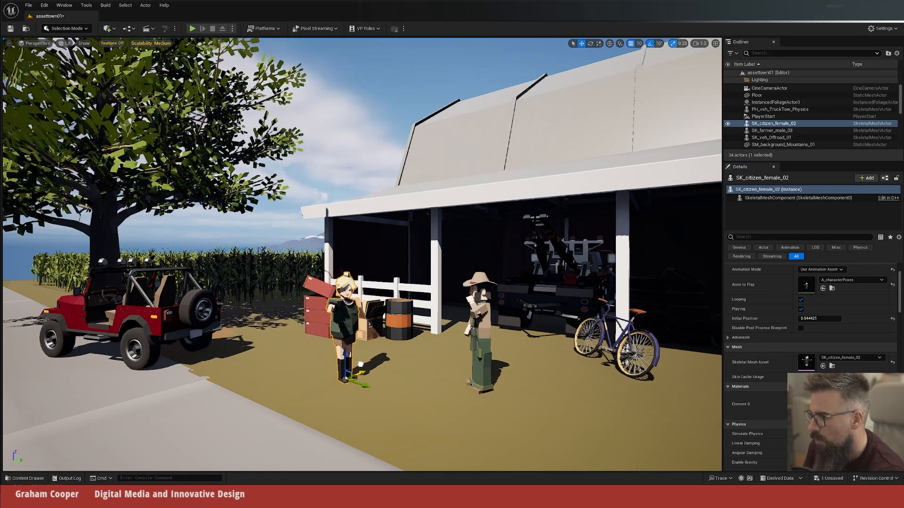
pyautogui.moveTo(425, 349); pyautogui.dragTo(466, 349, button='right')
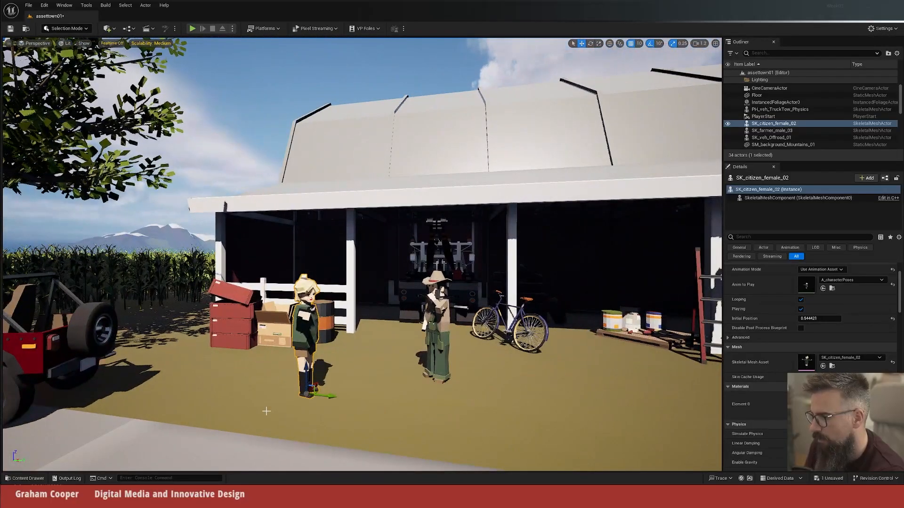
# Step: Turn the female citizen about her vertical axis so she faces the farmer
pyautogui.press('e')
pyautogui.moveTo(326, 410); pyautogui.dragTo(334, 380)
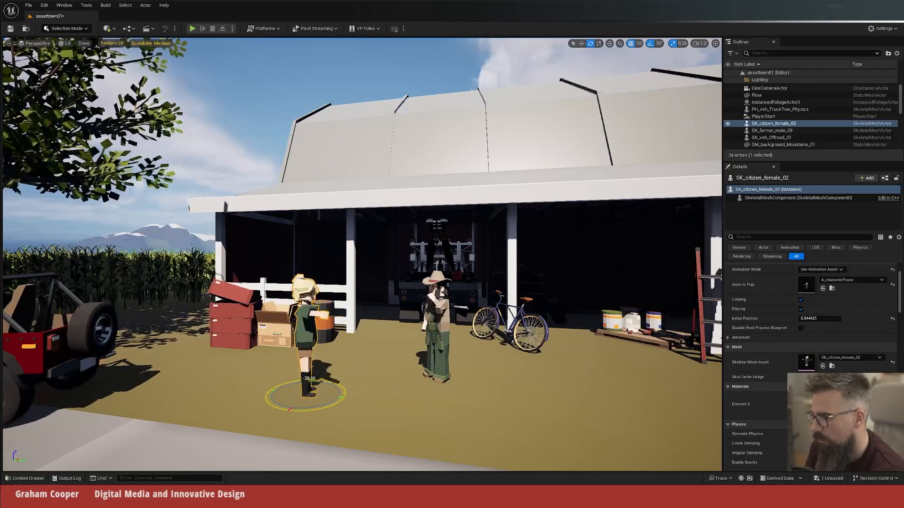
pyautogui.press('s')
pyautogui.moveTo(339, 367); pyautogui.dragTo(296, 367, button='right')
pyautogui.press('w')
pyautogui.press('w')
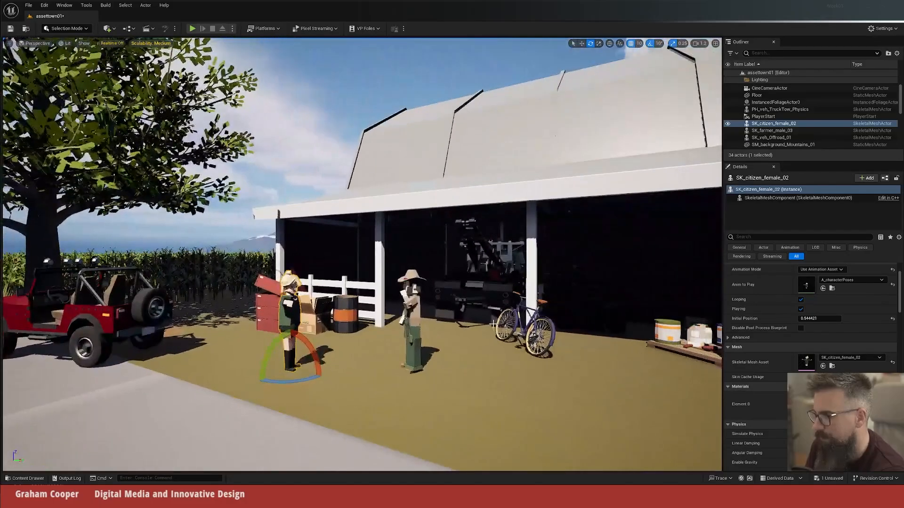
# Step: Pilot the CineCameraActor closer to frame the jeep, both characters and the bicycle in front of the barn, and stop piloting
pyautogui.click(766, 89)
pyautogui.rightClick(766, 89)
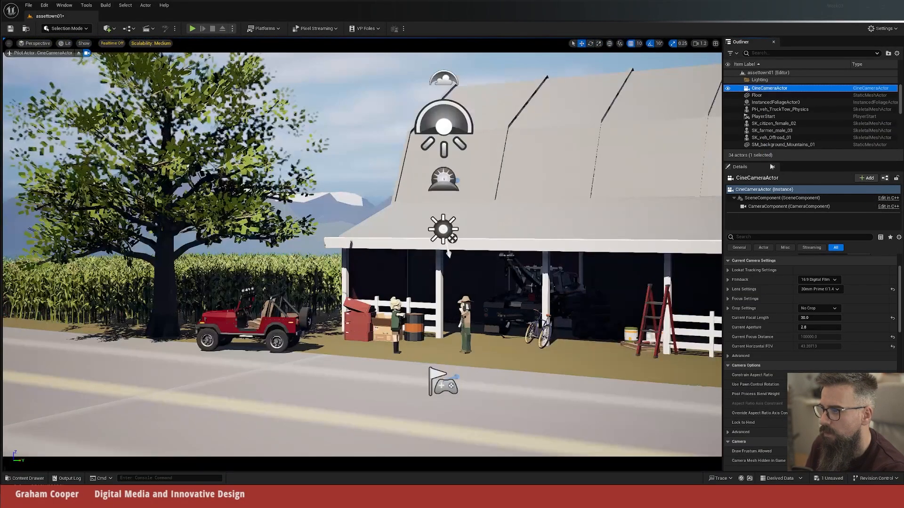
pyautogui.click(805, 154)
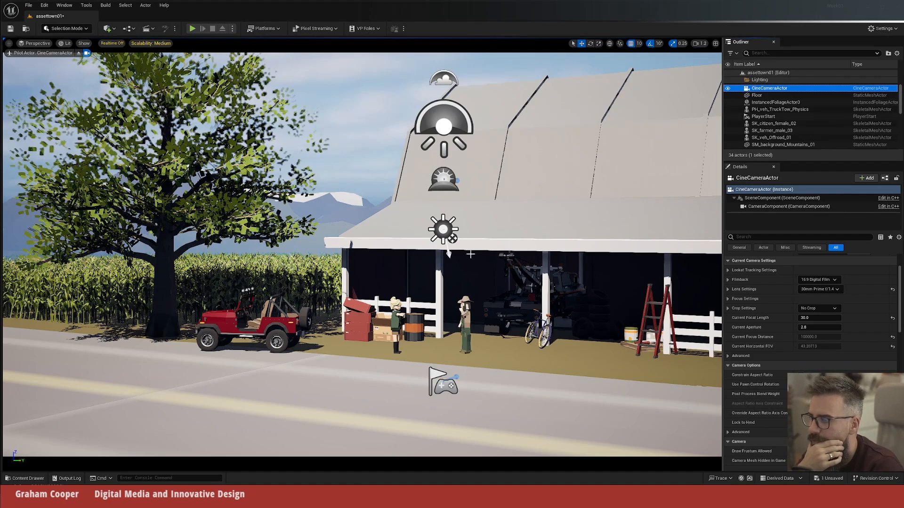
pyautogui.moveTo(434, 252); pyautogui.dragTo(509, 309, button='middle')
pyautogui.moveTo(509, 309); pyautogui.dragTo(498, 244)
pyautogui.moveTo(498, 244); pyautogui.dragTo(524, 296, button='middle')
pyautogui.moveTo(525, 295)
pyautogui.mouseDown()
pyautogui.moveTo(575, 295)
pyautogui.moveTo(508, 274)
pyautogui.moveTo(525, 280)
pyautogui.mouseUp()
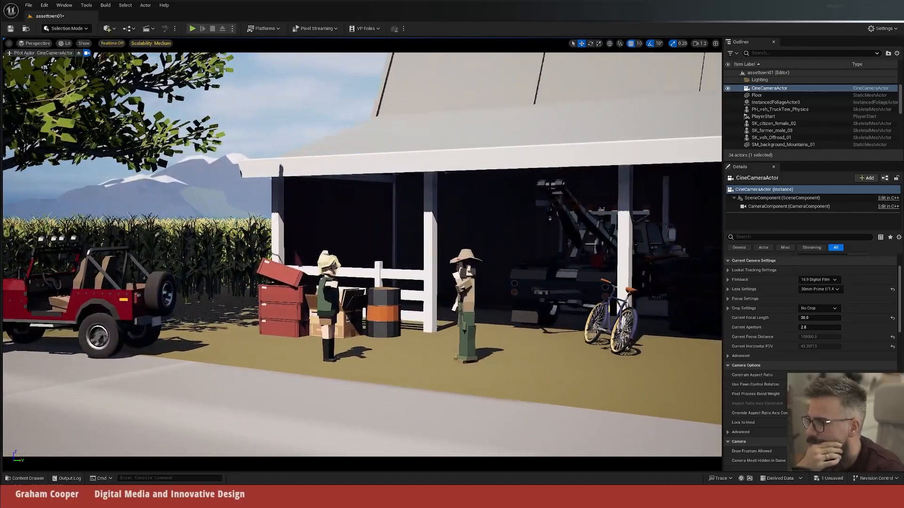
pyautogui.moveTo(525, 280)
pyautogui.mouseDown(button='right')
pyautogui.moveTo(565, 280)
pyautogui.moveTo(517, 277)
pyautogui.mouseUp(button='right')
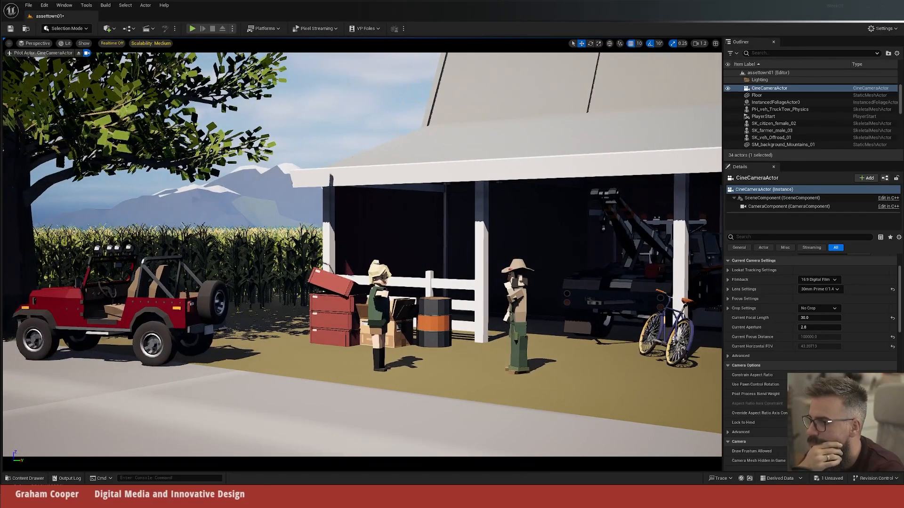
pyautogui.moveTo(472, 312); pyautogui.dragTo(475, 312, button='right')
pyautogui.press('s')
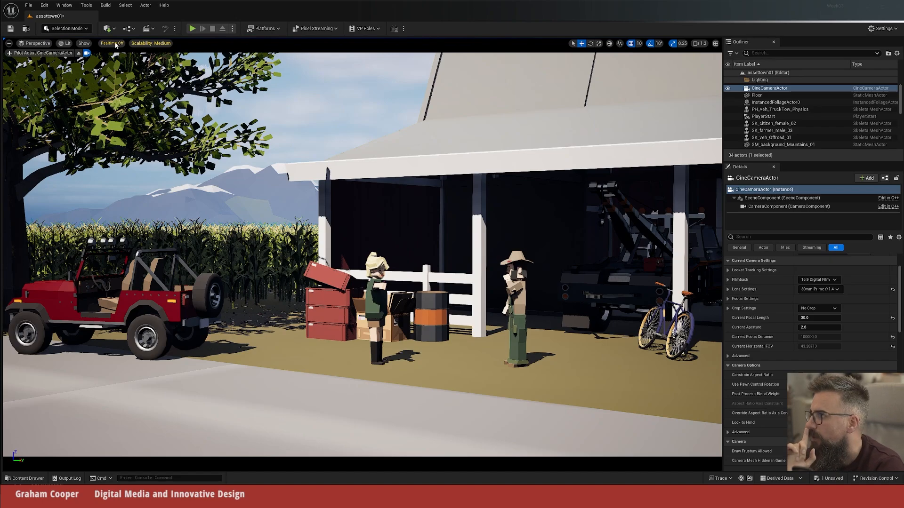
pyautogui.click(86, 53)
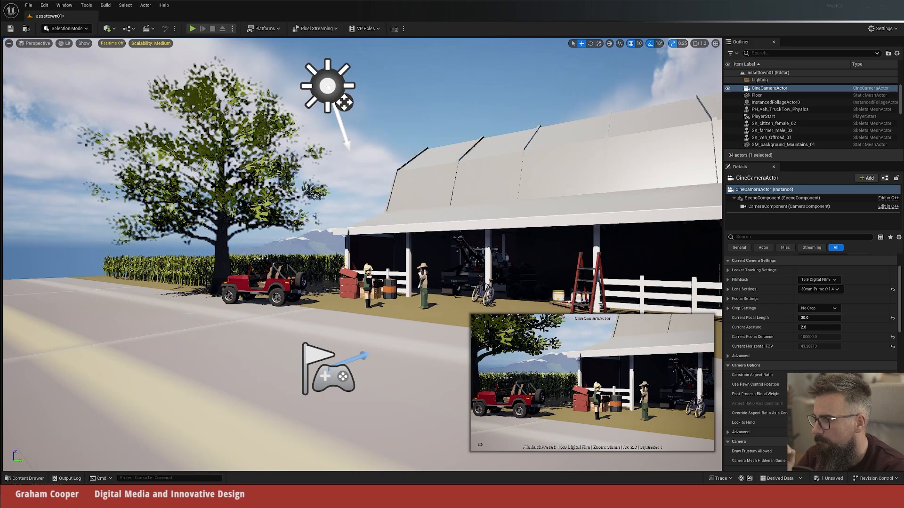
# Step: Duplicate SM_tree_02 and move the copy along X to about -520, onto the road away from the barn
pyautogui.click(221, 230)
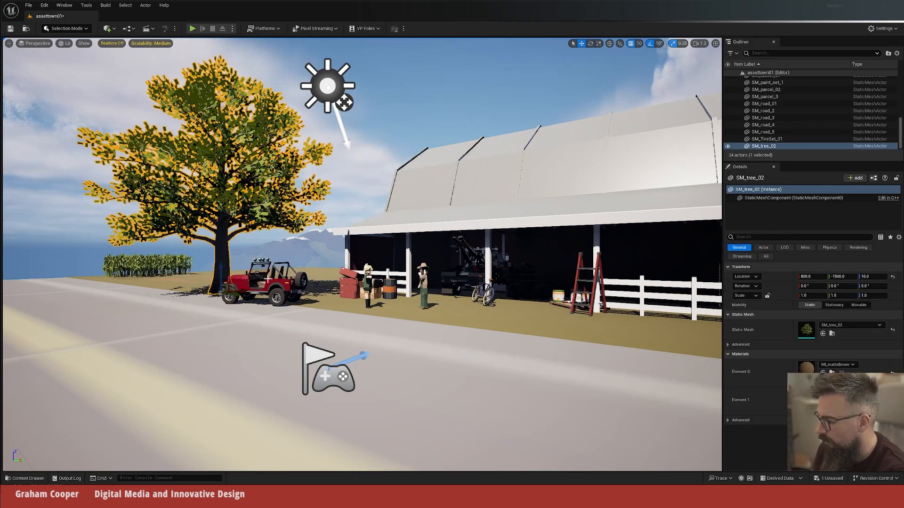
pyautogui.moveTo(235, 291); pyautogui.dragTo(2, 344)
pyautogui.press('s')
pyautogui.moveTo(170, 286); pyautogui.dragTo(123, 286, button='right')
pyautogui.moveTo(299, 295); pyautogui.dragTo(215, 285)
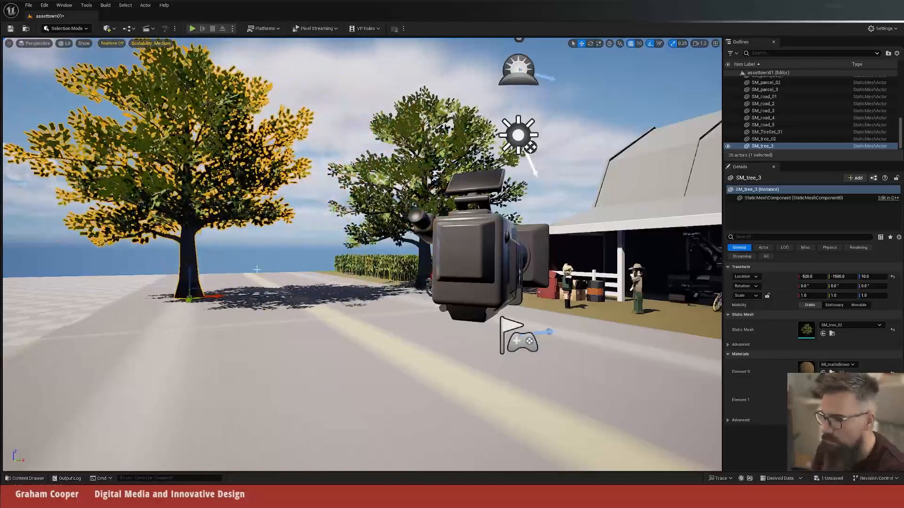
# Step: Pilot the CineCameraActor again to see the scene from the shot's viewpoint
pyautogui.click(487, 267)
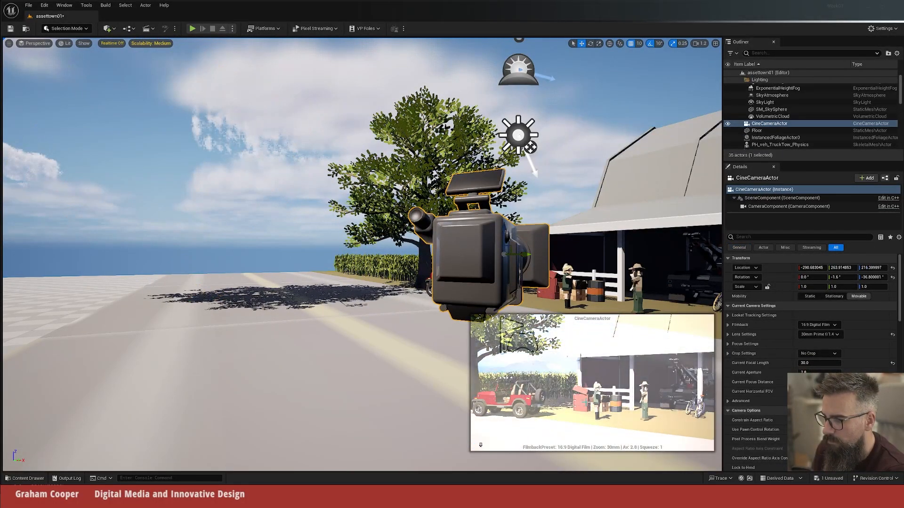
pyautogui.click(203, 348)
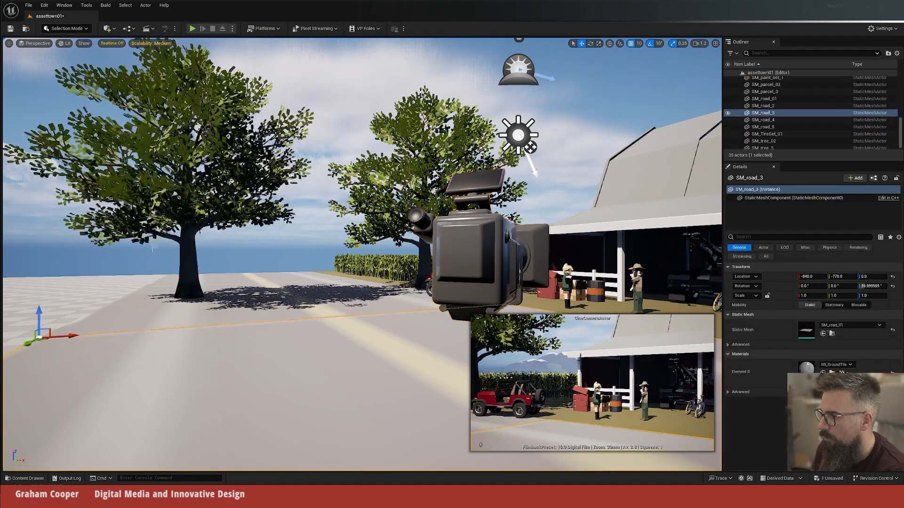
pyautogui.moveTo(283, 239); pyautogui.dragTo(384, 260, button='right')
pyautogui.scroll(8, 789, 83)
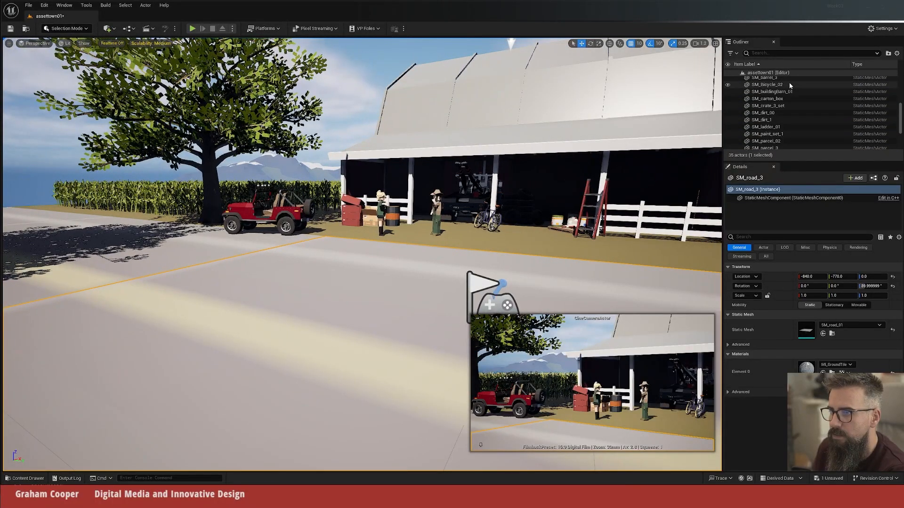
pyautogui.click(783, 94)
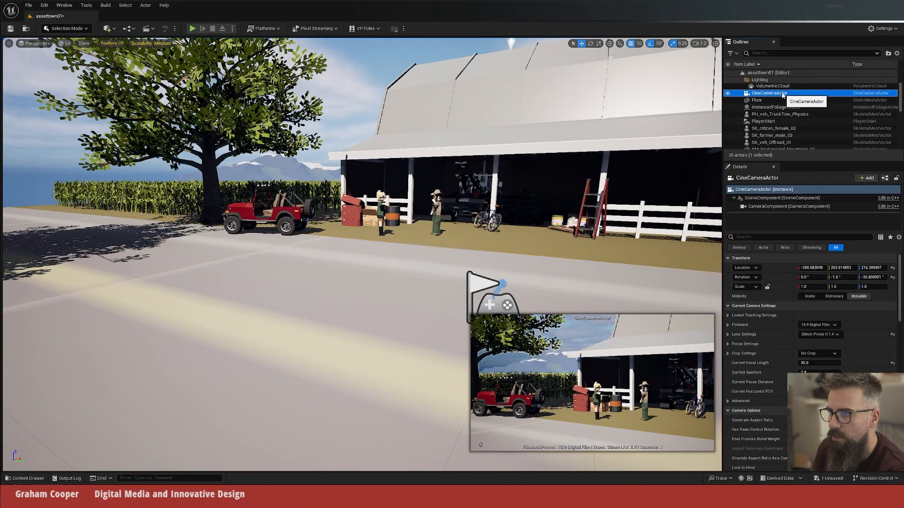
pyautogui.rightClick(783, 95)
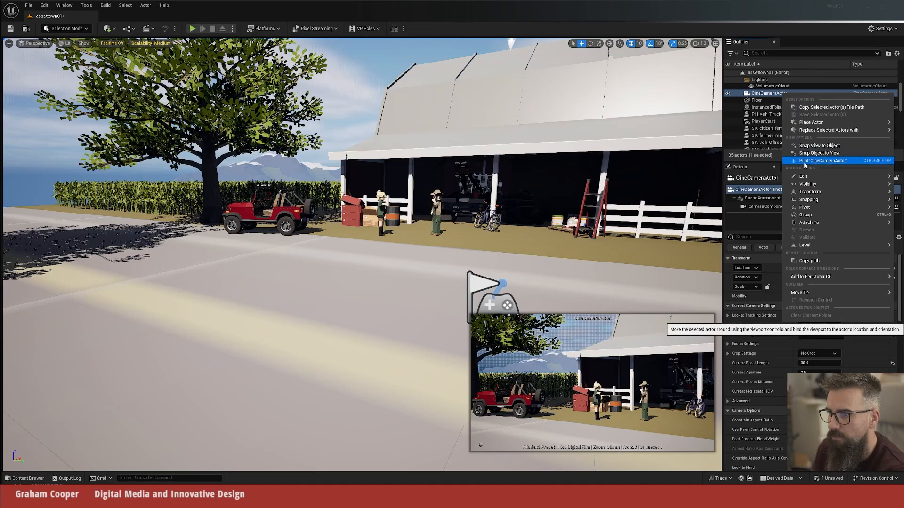
pyautogui.click(823, 161)
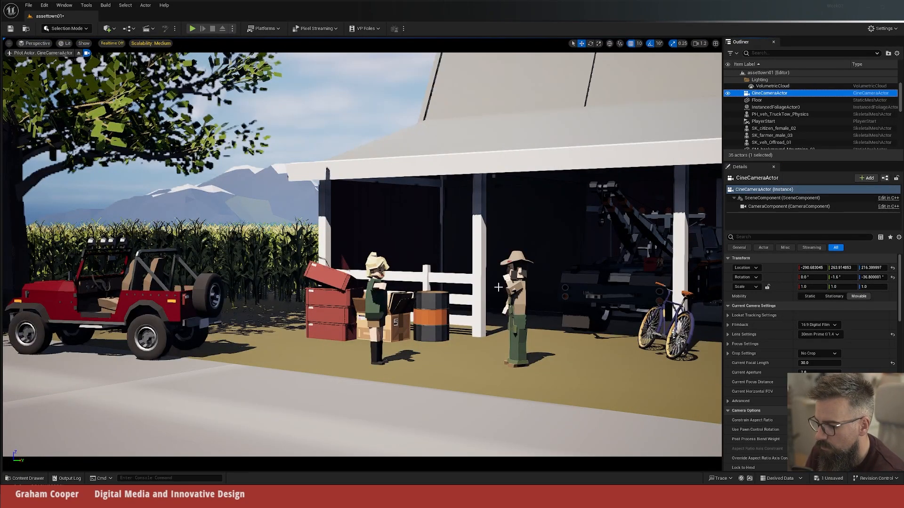
# Step: Rotate the directional light until the tree shadows fall dappled across the road, the characters and the barn's front roof
pyautogui.click(449, 308)
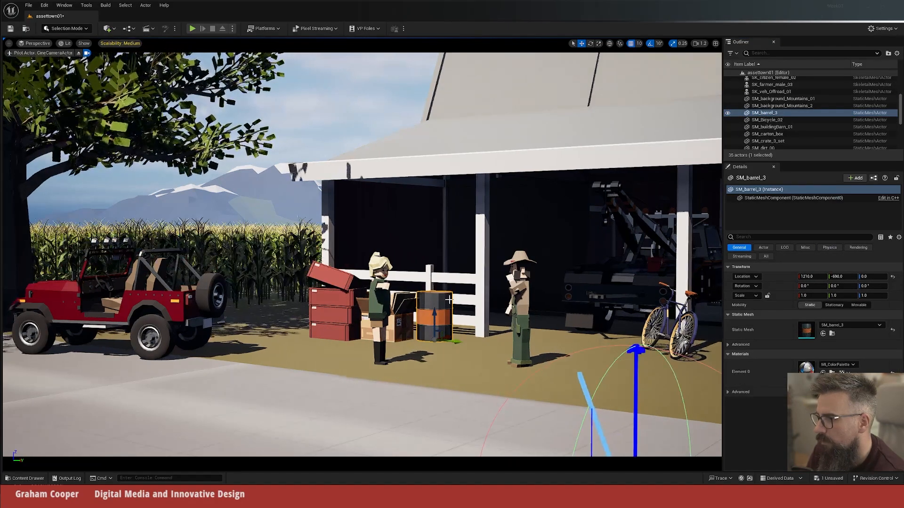
pyautogui.hotkey('ctrl', 'l')
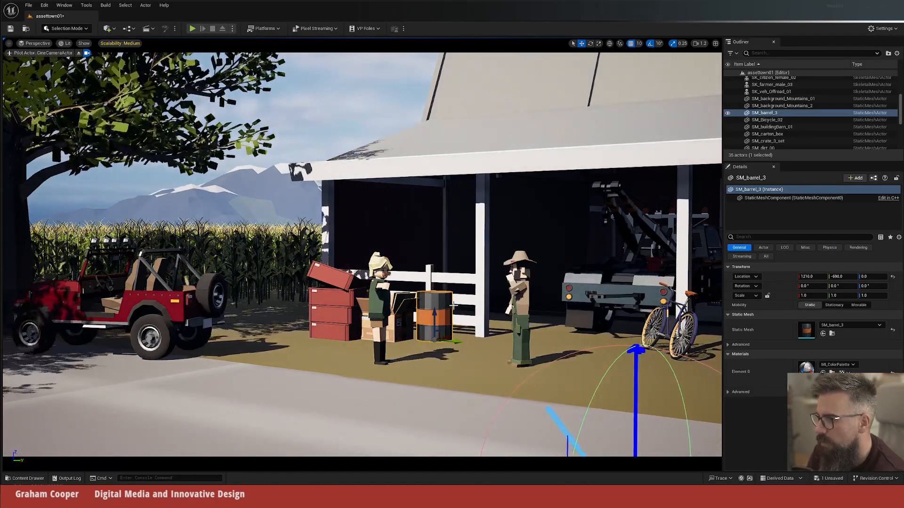
pyautogui.hotkey('ctrl', 'l')
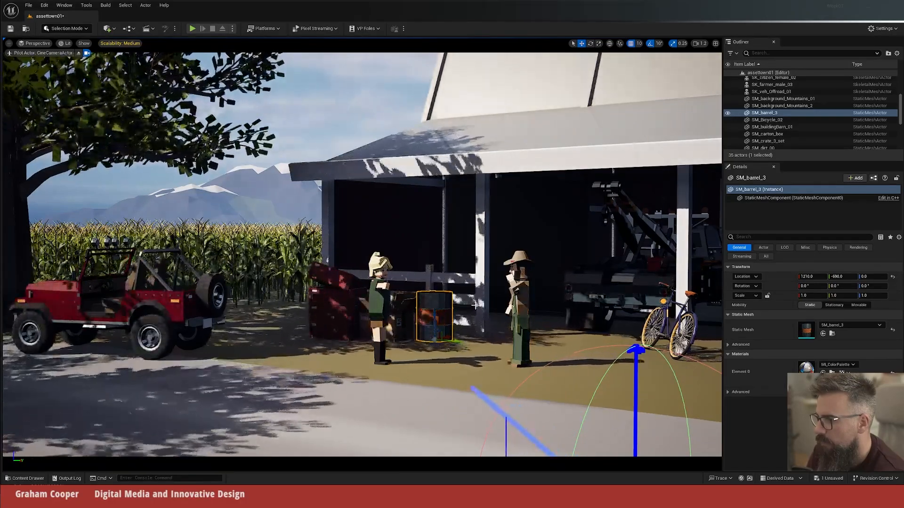
pyautogui.hotkey('ctrl', 'l')
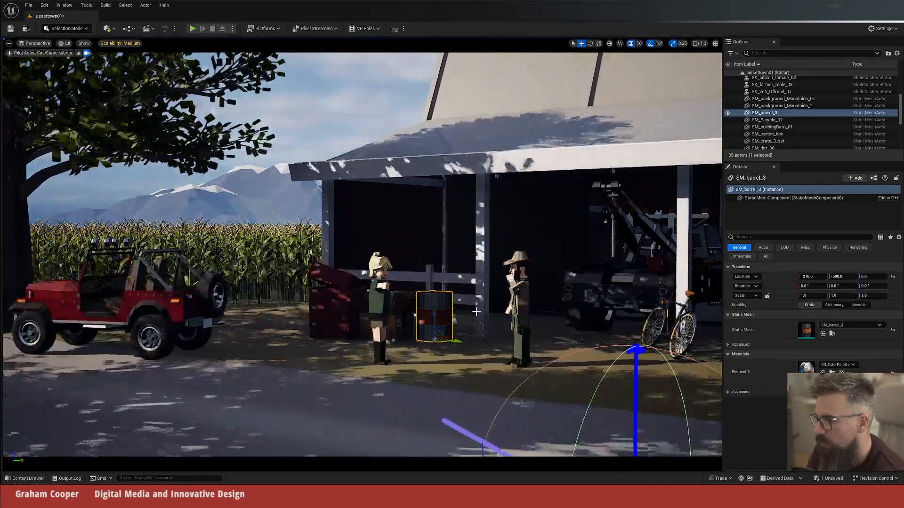
pyautogui.hotkey('ctrl', 'l')
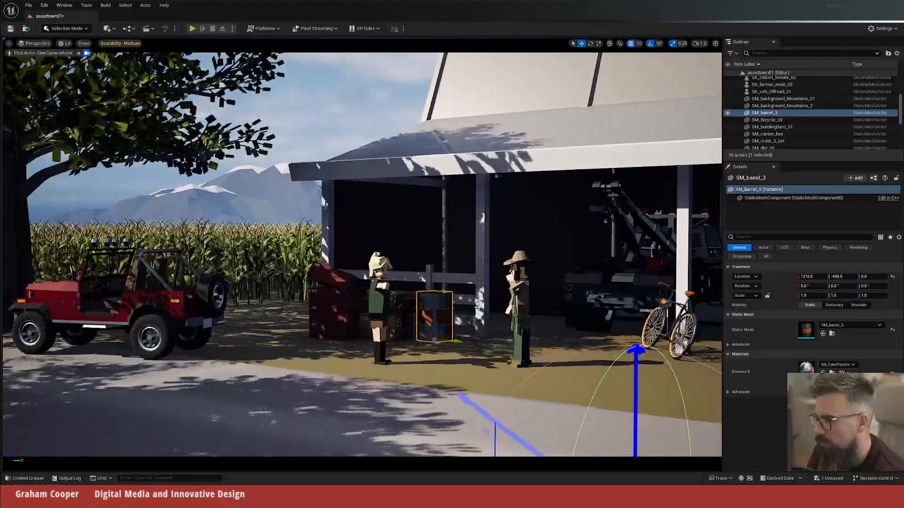
pyautogui.hotkey('ctrl', 'l')
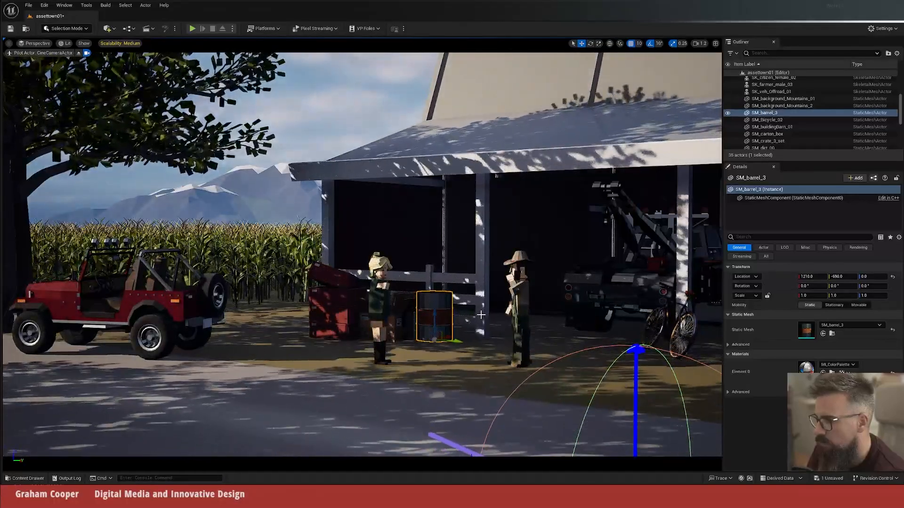
pyautogui.hotkey('ctrl', 'l')
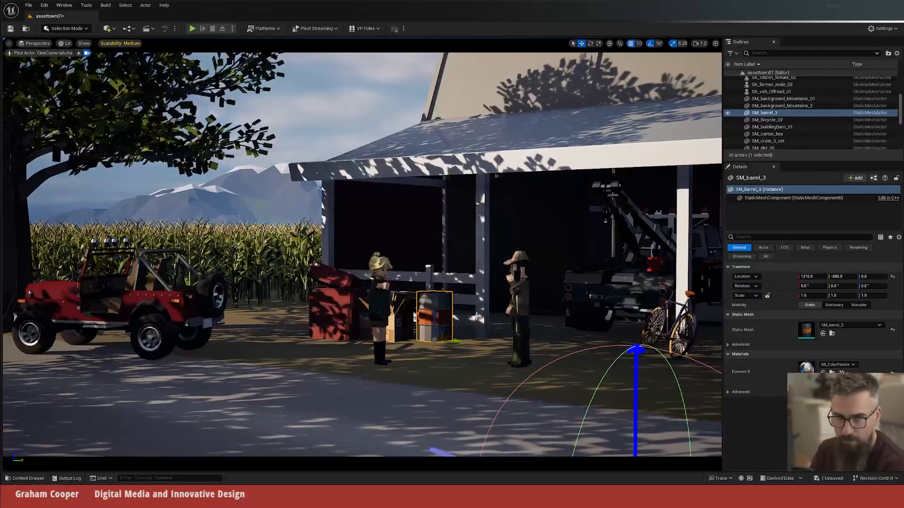
pyautogui.hotkey('ctrl', 'l')
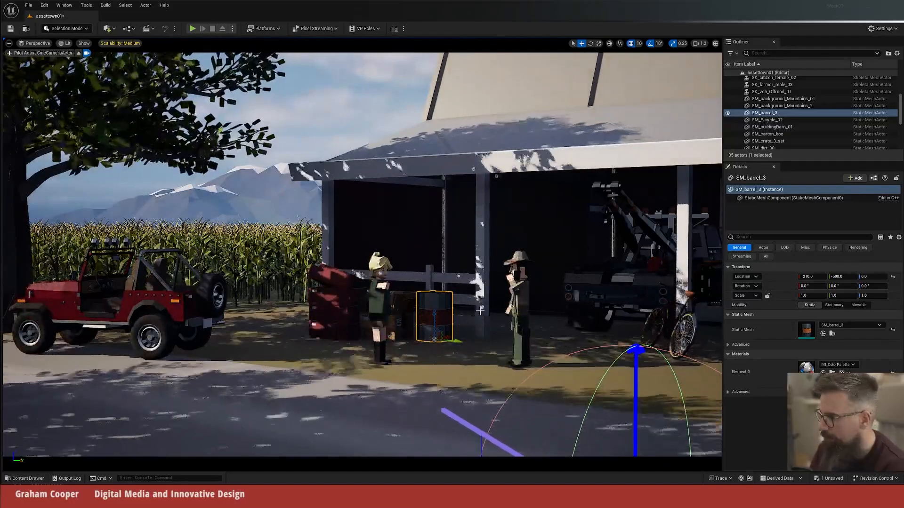
pyautogui.hotkey('ctrl', 'l')
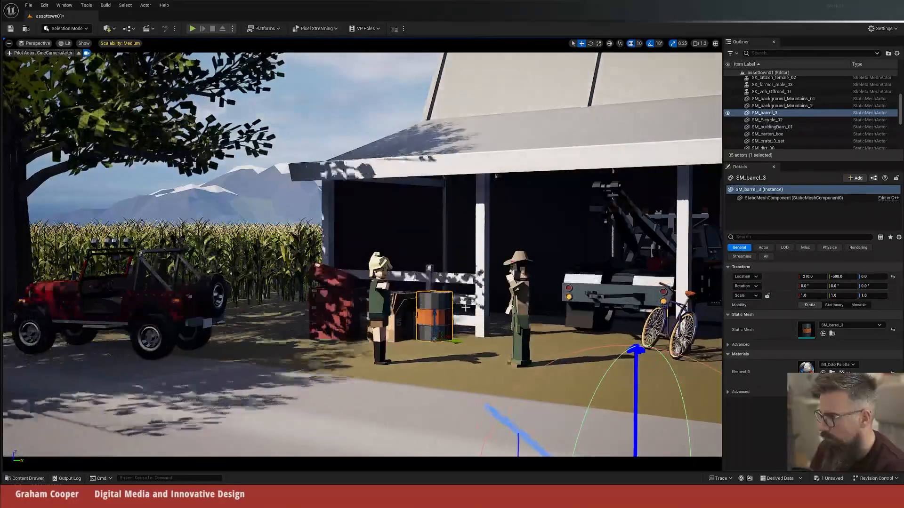
pyautogui.hotkey('ctrl', 'l')
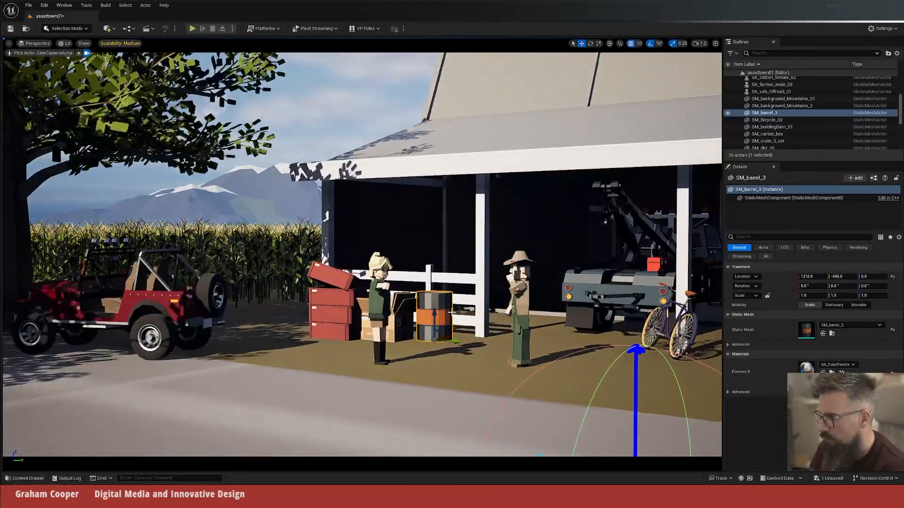
pyautogui.hotkey('ctrl', 'l')
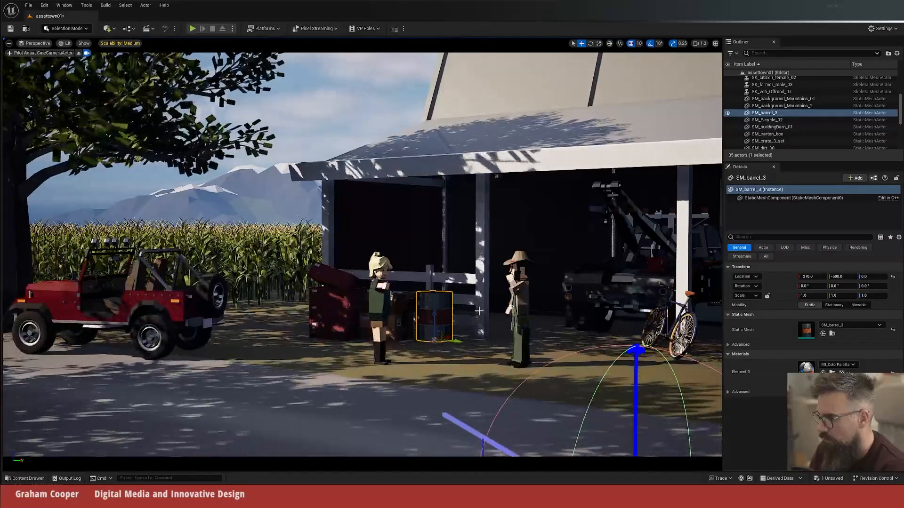
pyautogui.hotkey('ctrl', 'l')
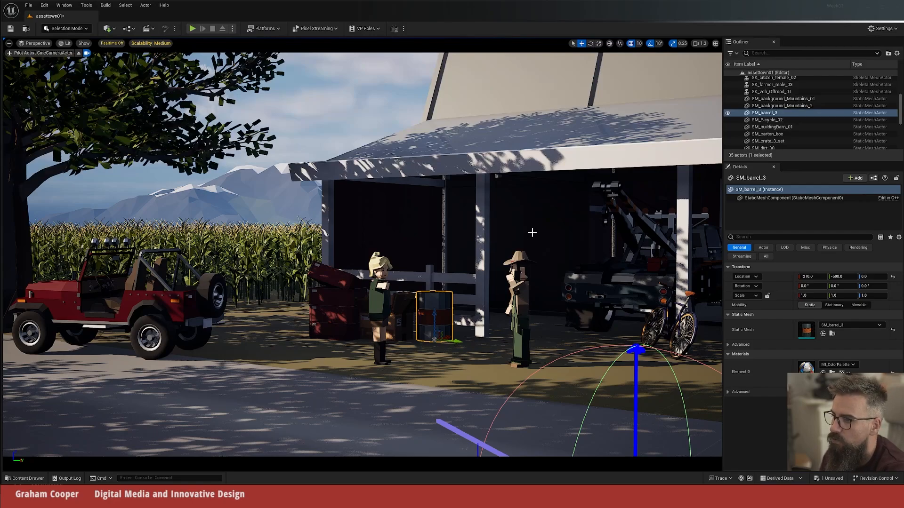
pyautogui.click(652, 218)
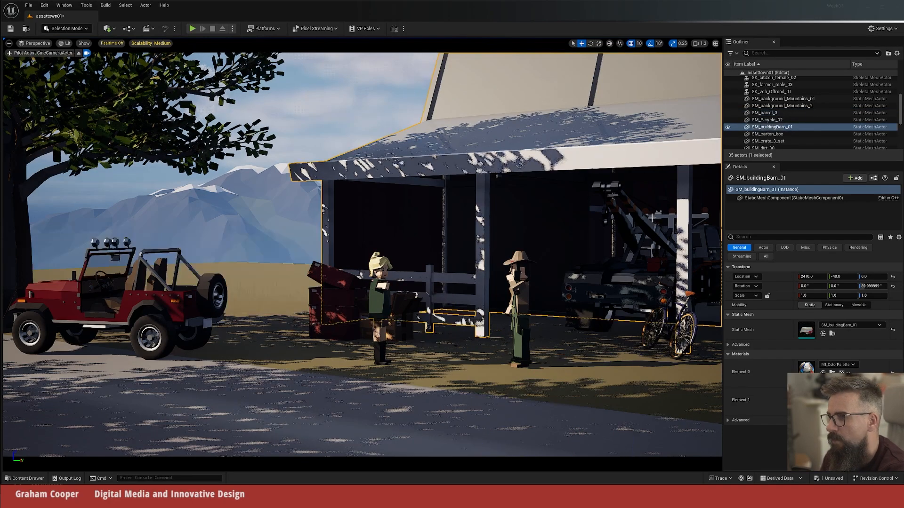
pyautogui.click(222, 165)
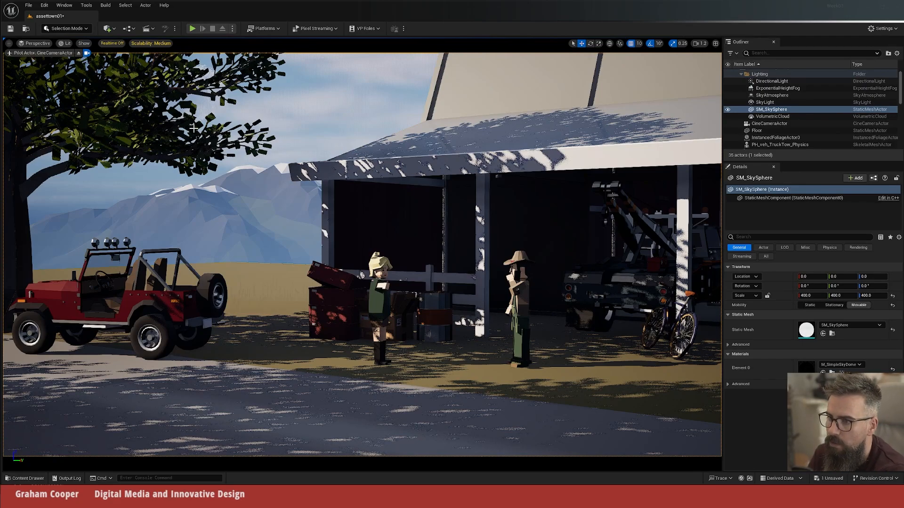
pyautogui.click(883, 28)
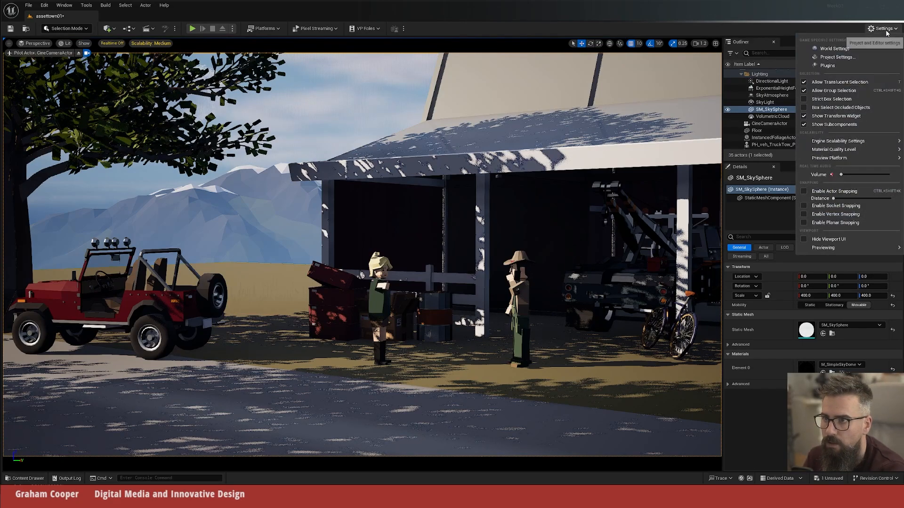
pyautogui.moveTo(838, 141)
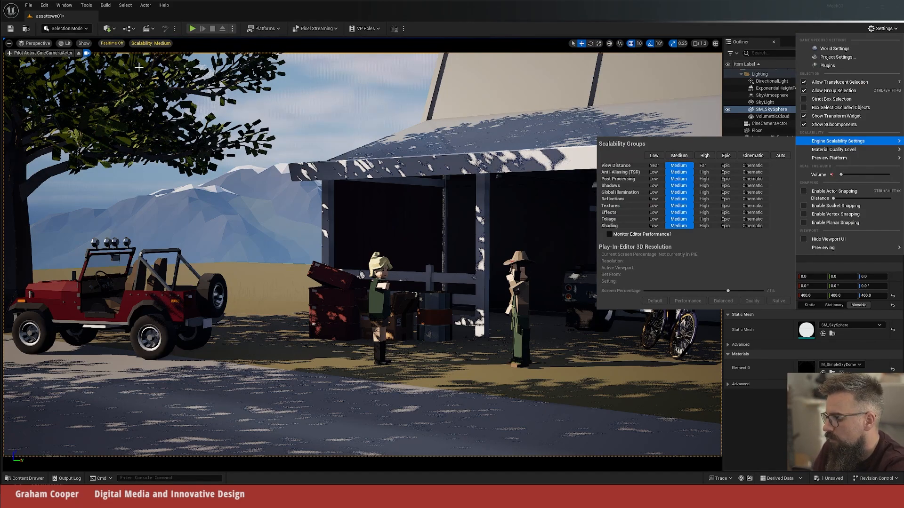
pyautogui.click(276, 179)
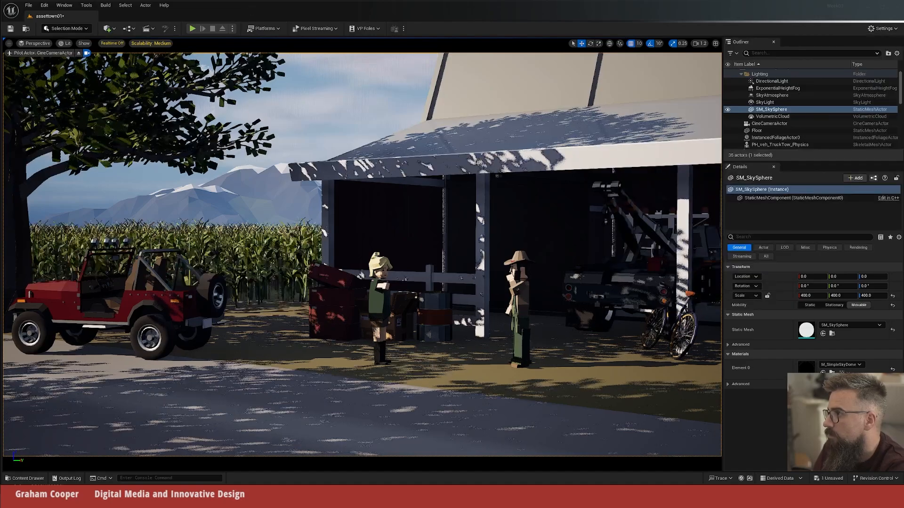
# Step: Save the level and set all engine scalability groups to Epic
pyautogui.click(276, 172)
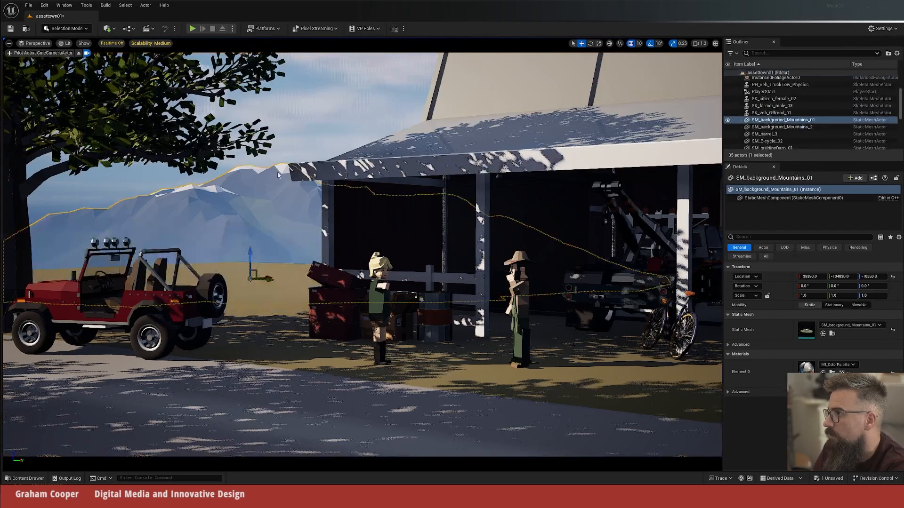
pyautogui.click(881, 29)
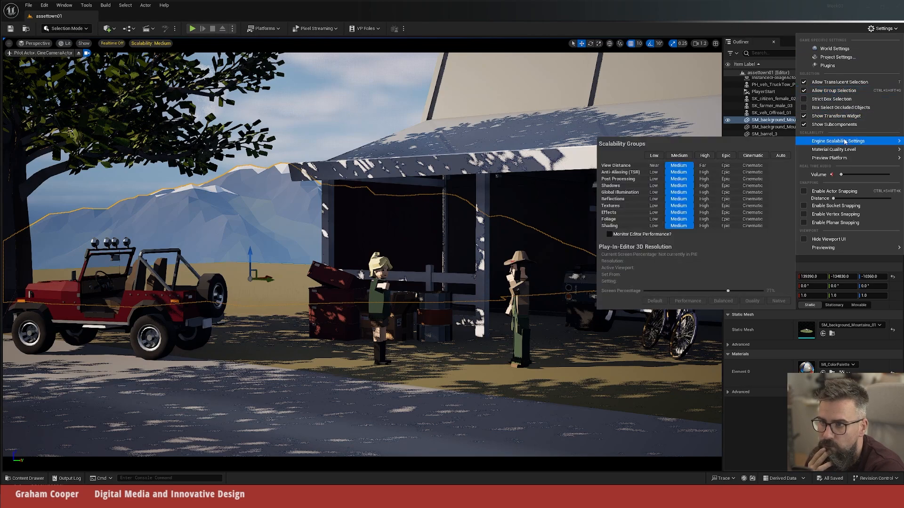
pyautogui.click(726, 155)
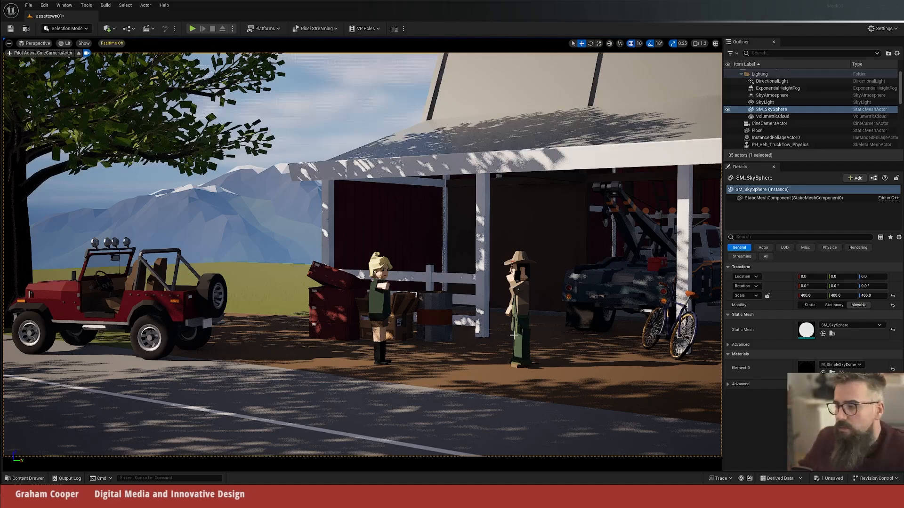
# Step: Turn on realtime rendering for the viewport showing the camera shot
pyautogui.click(424, 339)
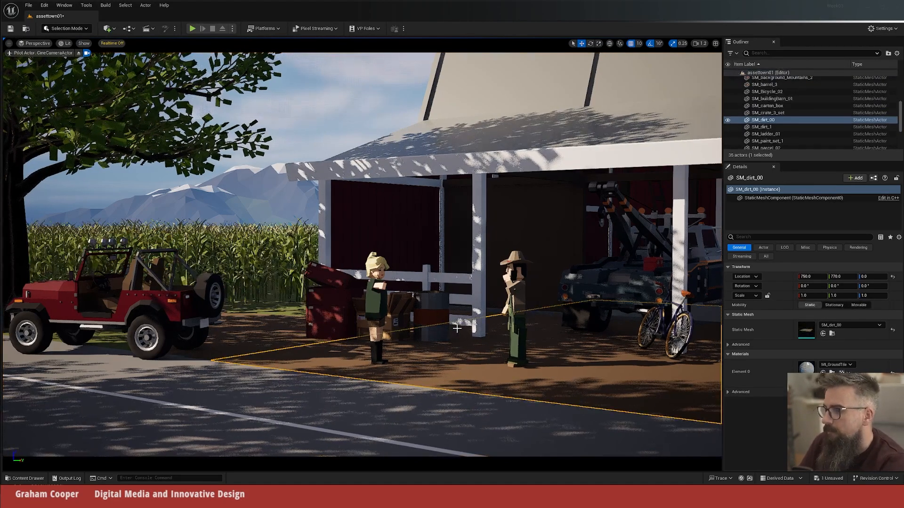
pyautogui.click(9, 43)
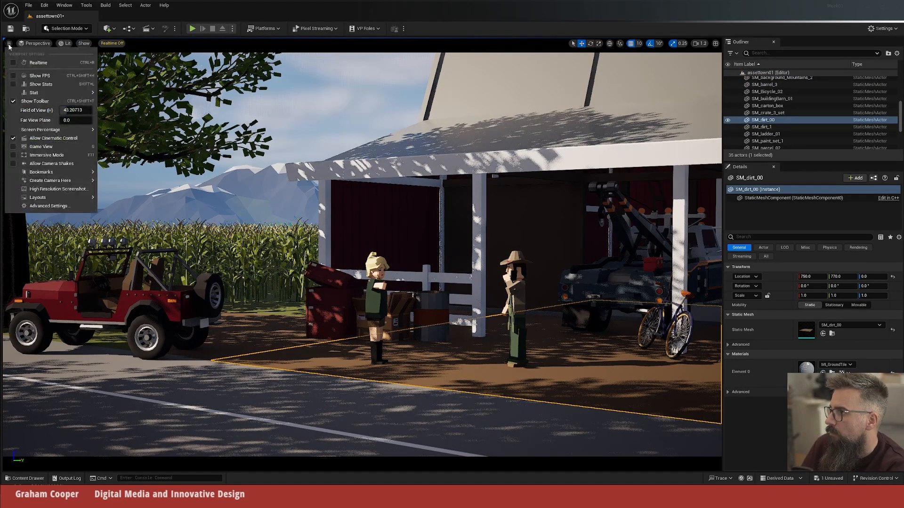
pyautogui.click(13, 63)
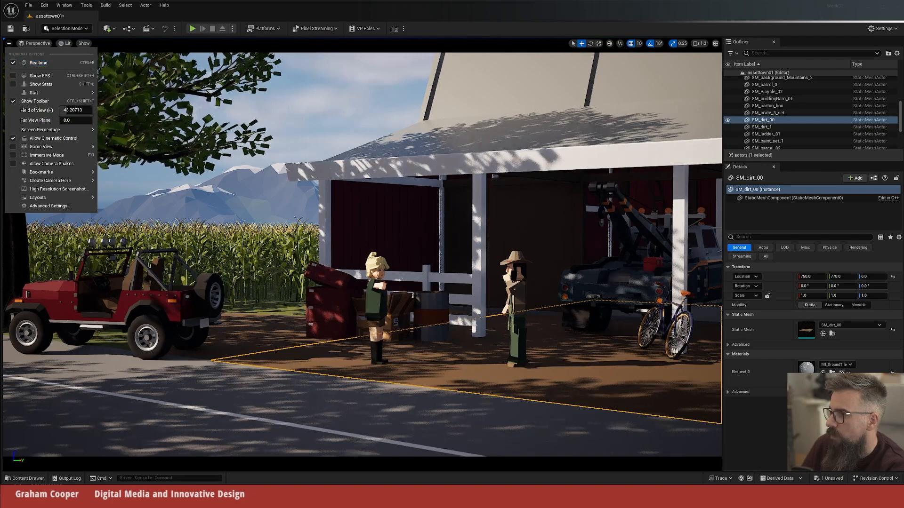
pyautogui.click(495, 23)
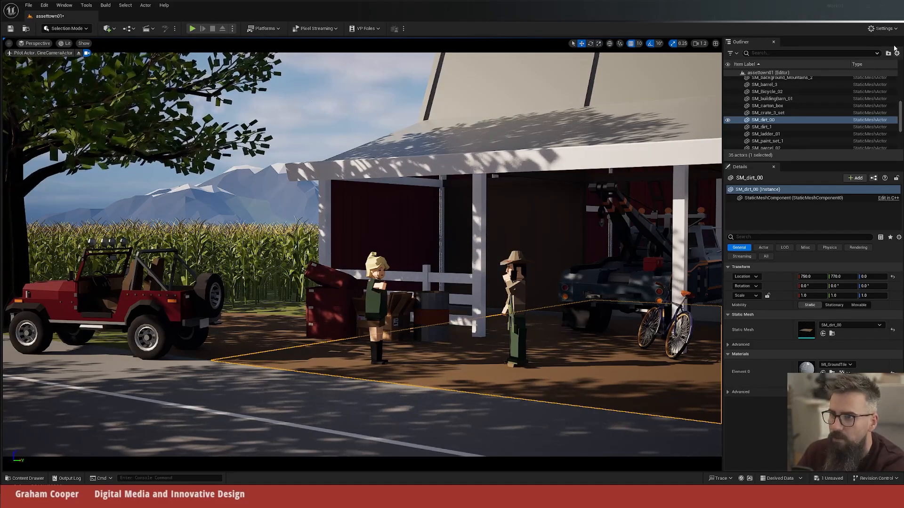
# Step: Set all engine scalability groups to Cinematic and clear the actor selection
pyautogui.click(881, 28)
pyautogui.moveTo(842, 141)
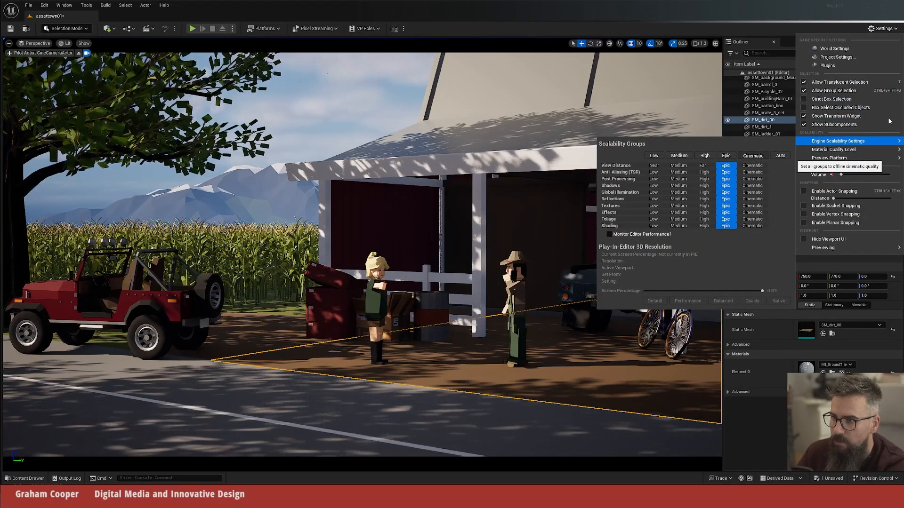
pyautogui.click(753, 155)
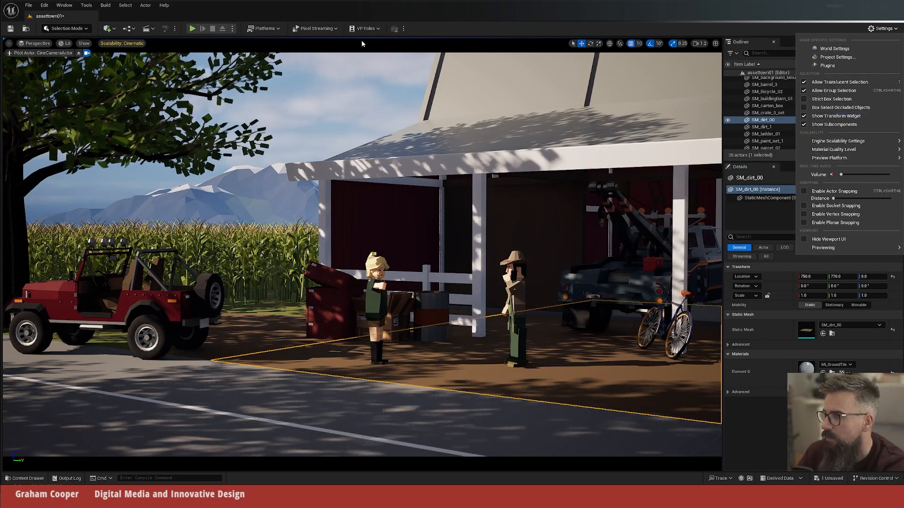
pyautogui.click(380, 46)
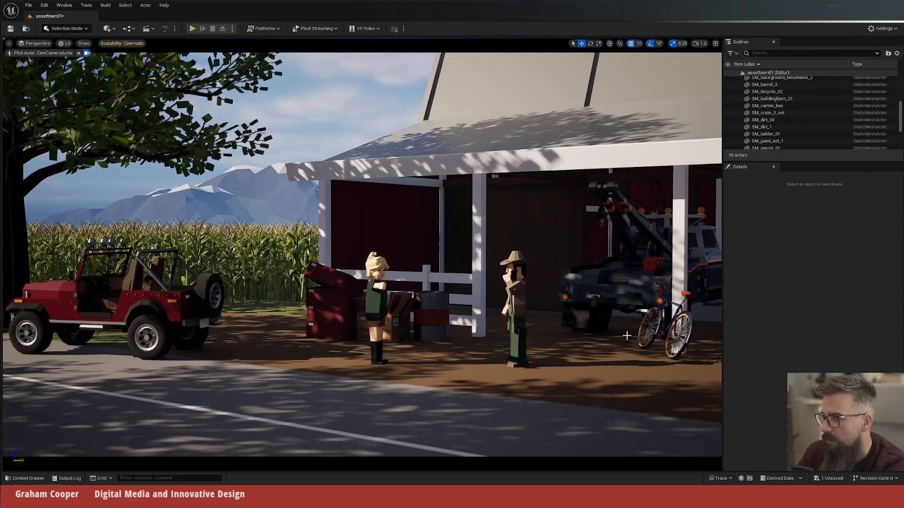
# Step: Compare the CineCameraActor's depth of field at apertures 1.4 and 22, leaving Current Aperture at 1.4
pyautogui.scroll(5, 817, 125)
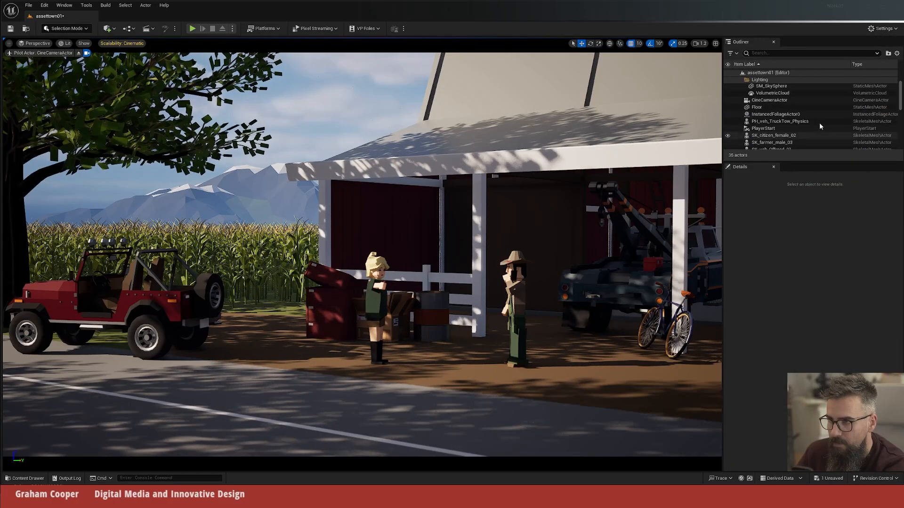
pyautogui.click(765, 100)
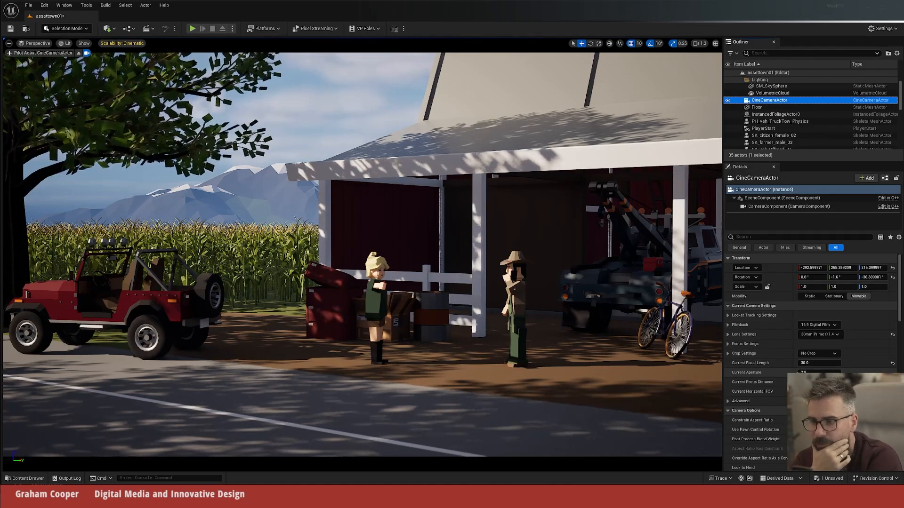
pyautogui.click(797, 372)
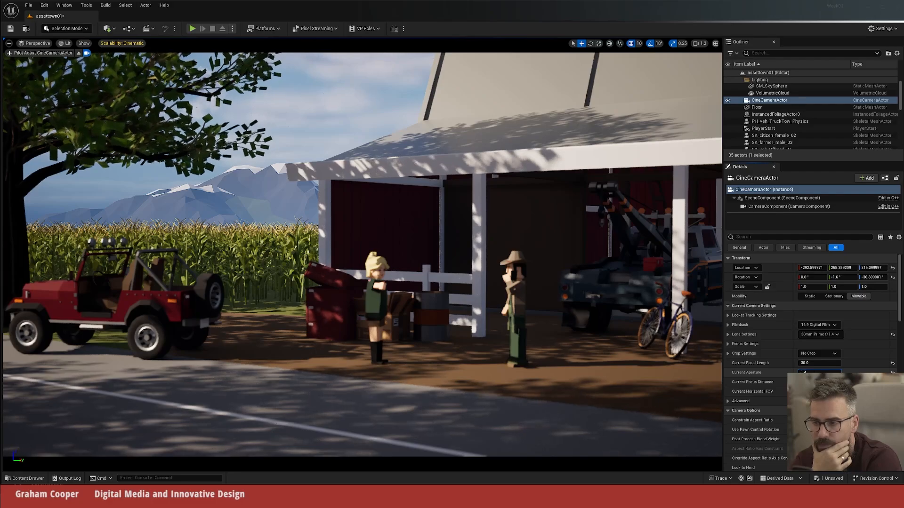
pyautogui.scroll(-2, 853, 353)
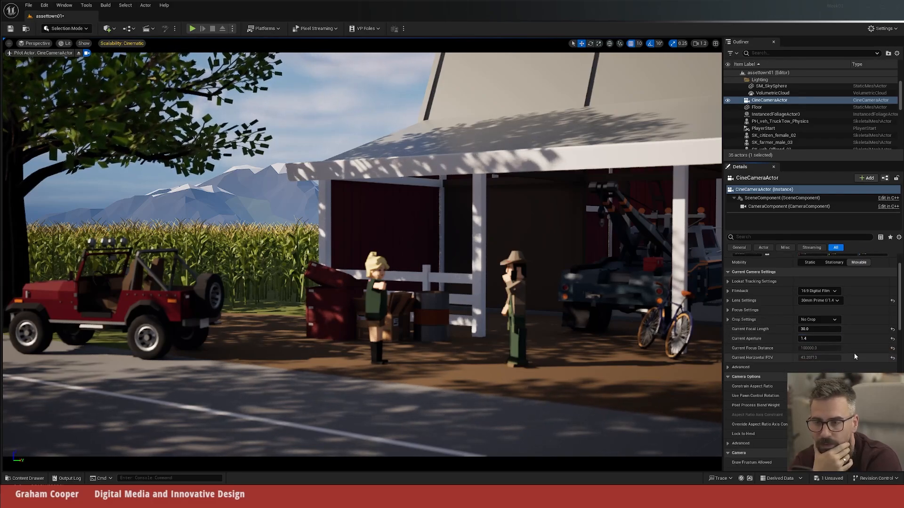
pyautogui.scroll(-2, 843, 352)
pyautogui.moveTo(803, 293); pyautogui.dragTo(821, 294)
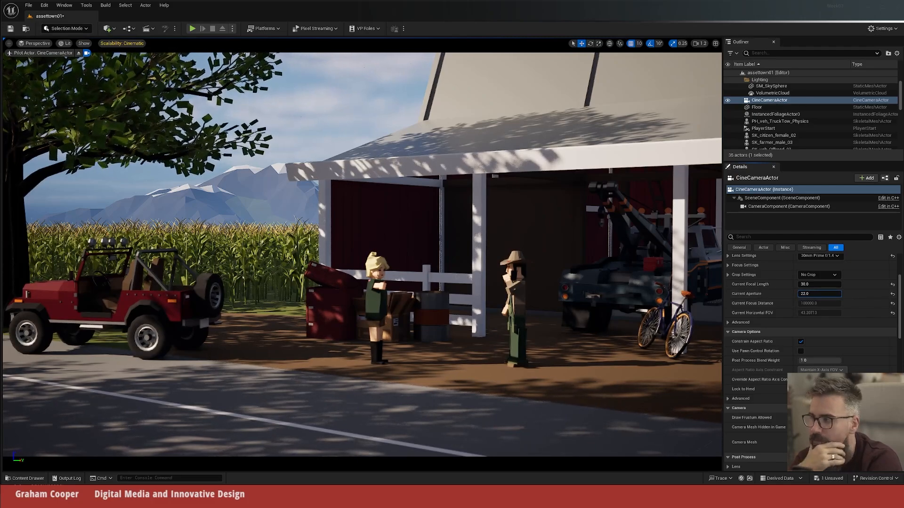
pyautogui.click(818, 293)
pyautogui.write('1.4')
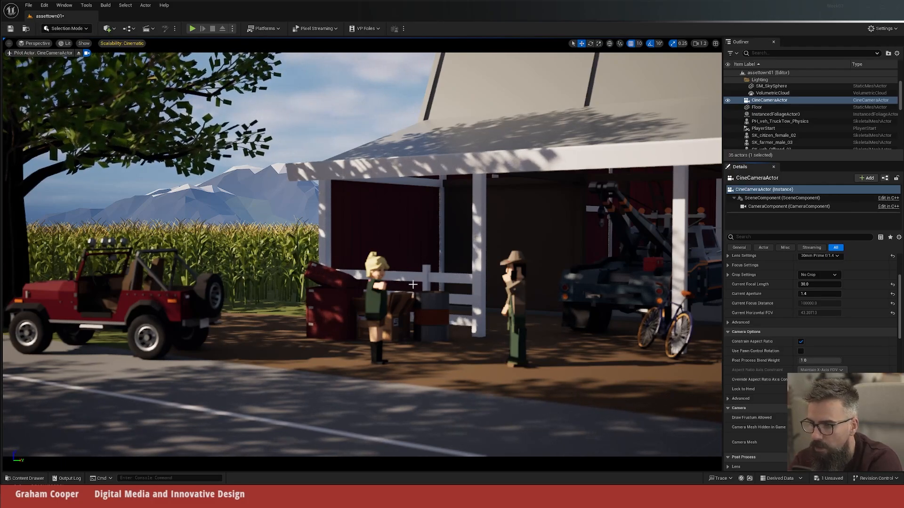
# Step: Show the CineCameraActor's debug focus plane, set the manual focus distance to about 1475 cm at the two characters, and hide the plane
pyautogui.scroll(-3, 862, 327)
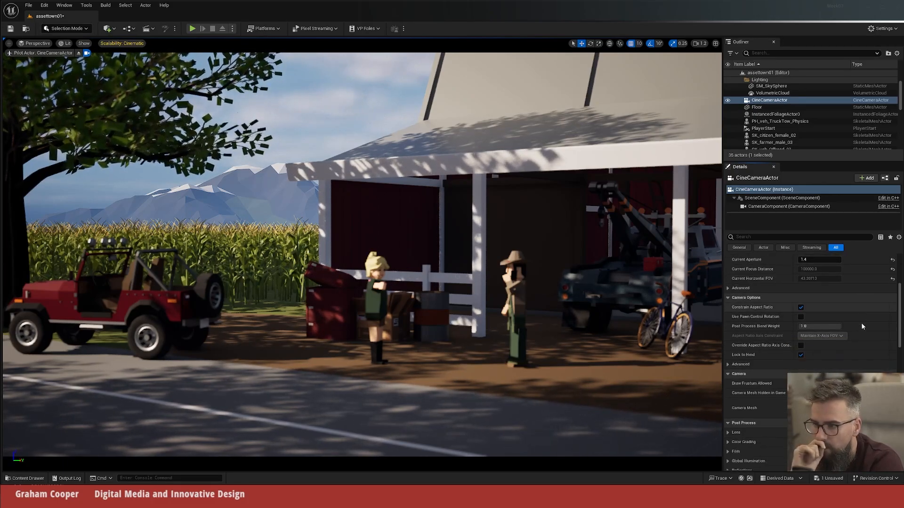
pyautogui.scroll(-5, 862, 325)
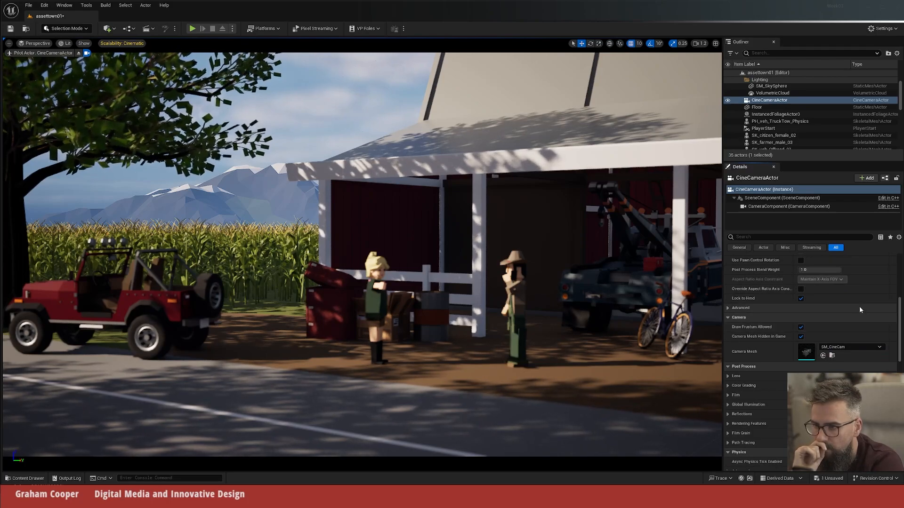
pyautogui.scroll(-4, 860, 309)
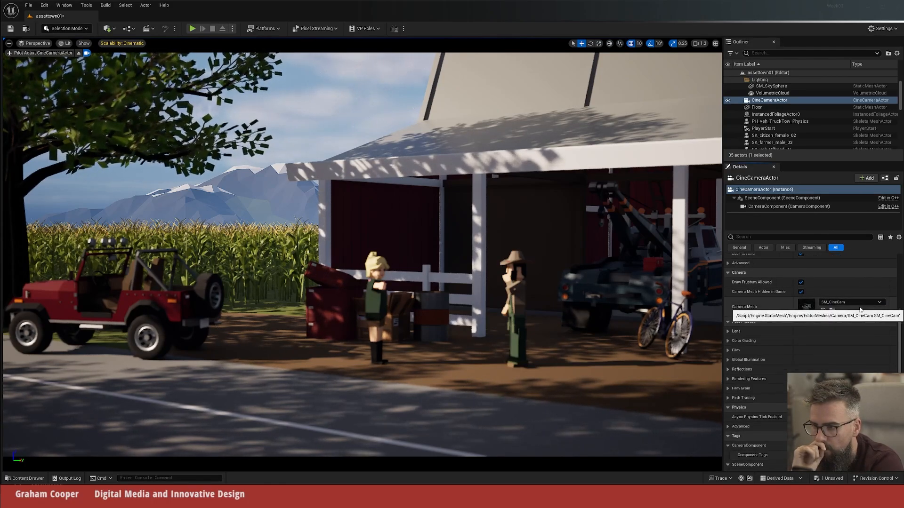
pyautogui.scroll(8, 859, 308)
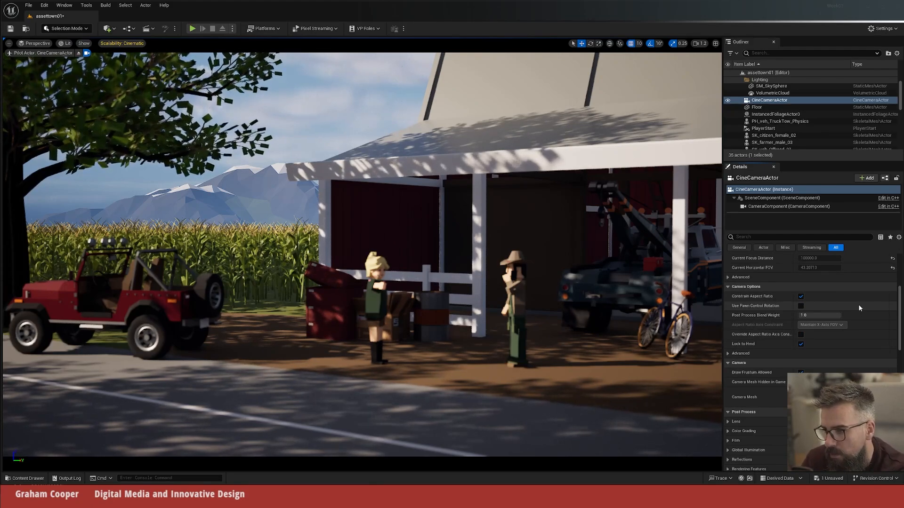
pyautogui.scroll(6, 859, 306)
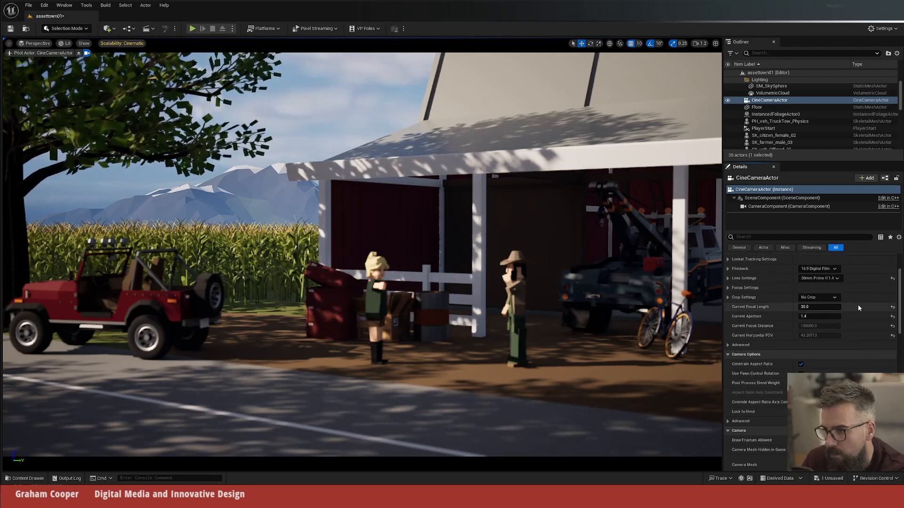
pyautogui.scroll(1, 762, 295)
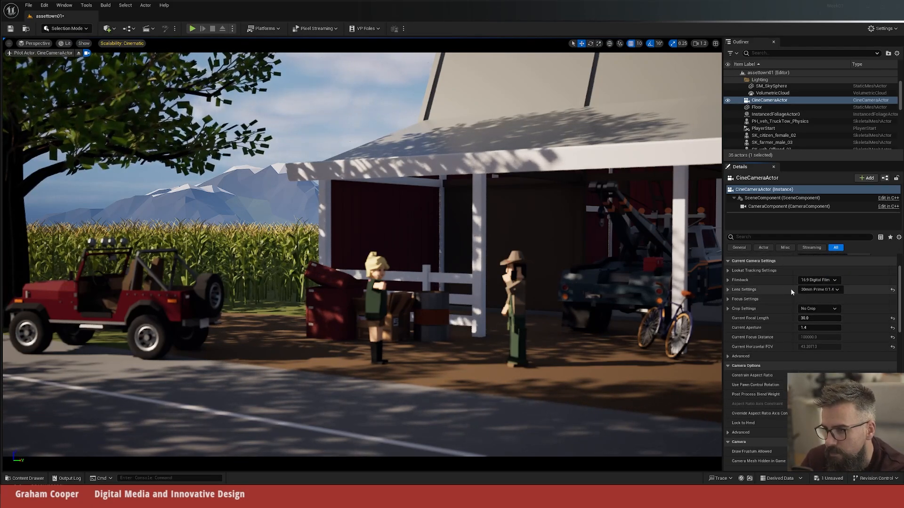
pyautogui.click(728, 299)
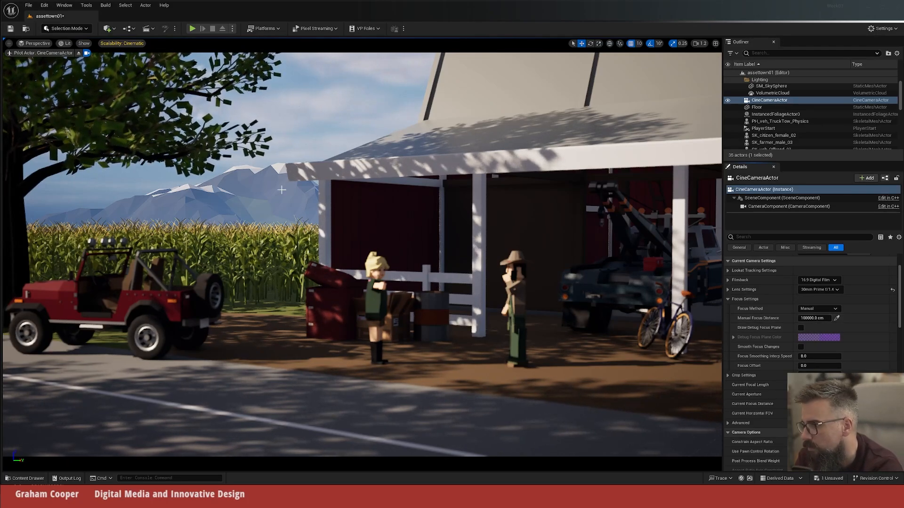
pyautogui.click(800, 327)
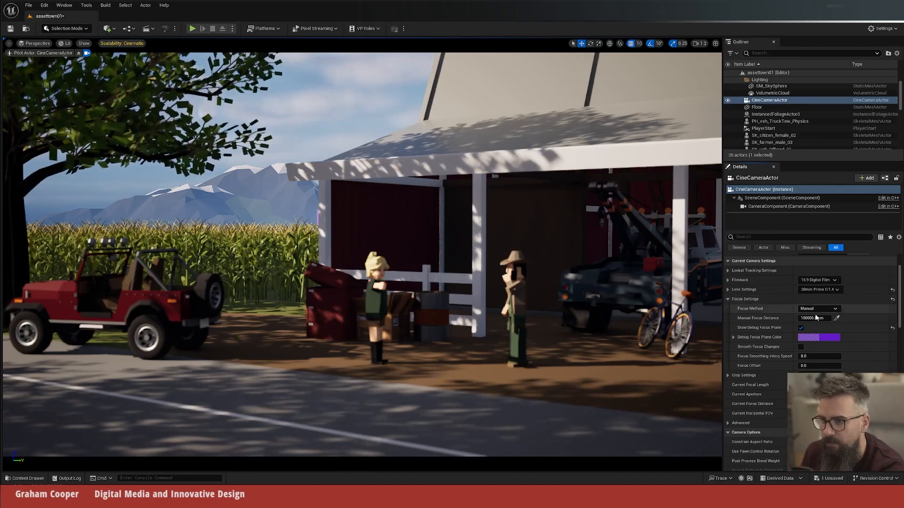
pyautogui.moveTo(810, 318); pyautogui.dragTo(727, 318)
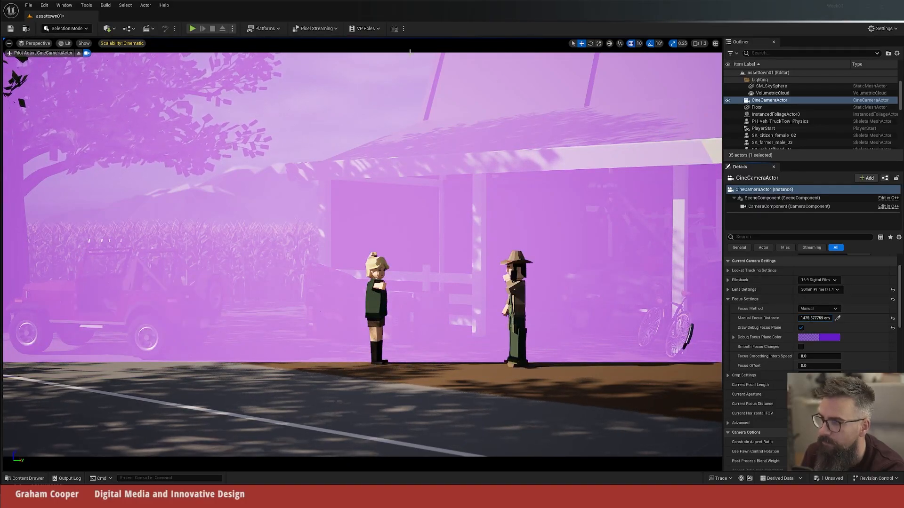
pyautogui.click(800, 328)
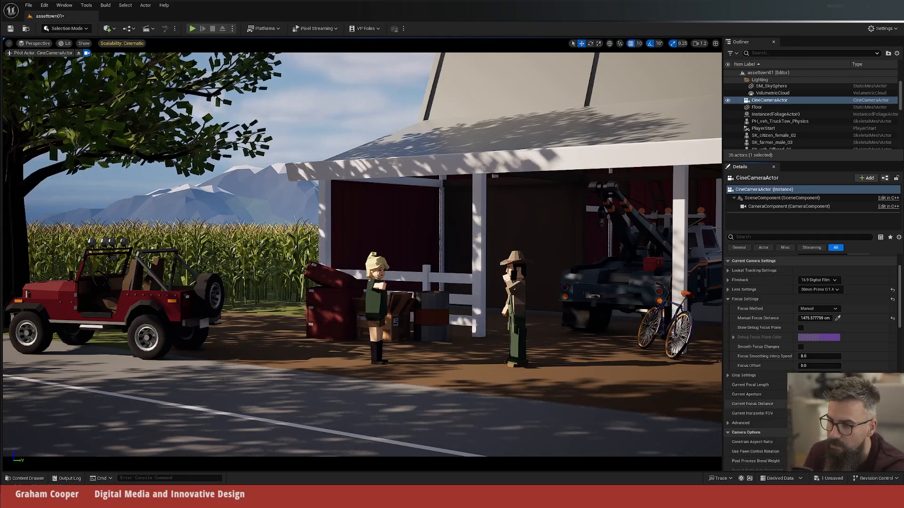
# Step: Try a narrower aperture on the refocused CineCameraActor and return Current Aperture to 1.4
pyautogui.scroll(-5, 797, 310)
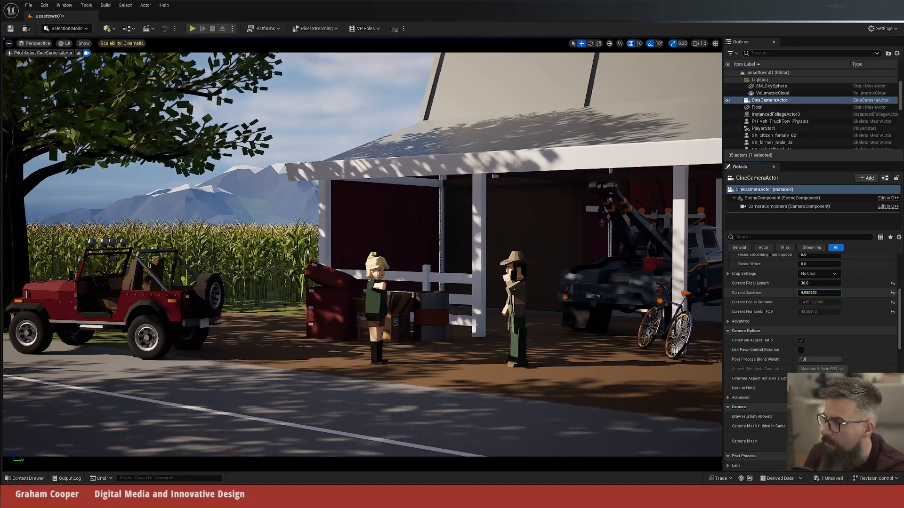
pyautogui.write('1.4')
pyautogui.press('Return')
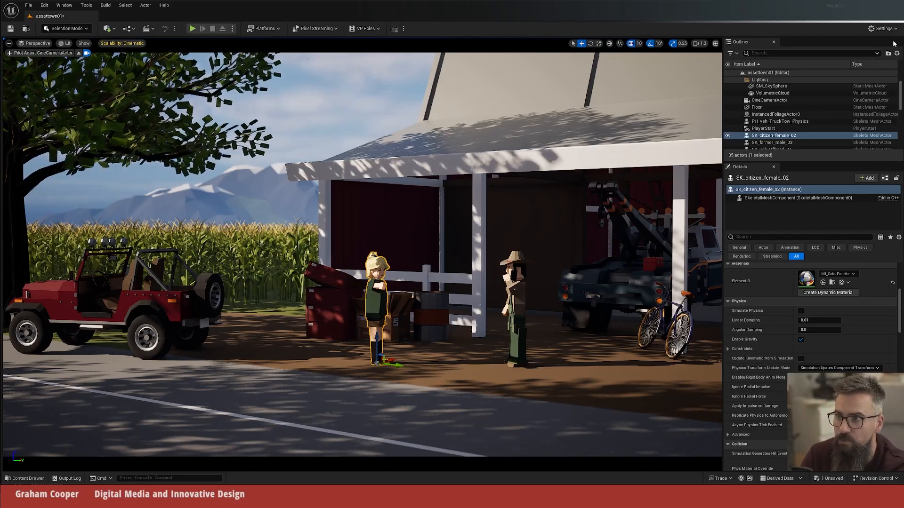
# Step: Check that every engine scalability group is set to Cinematic
pyautogui.click(882, 28)
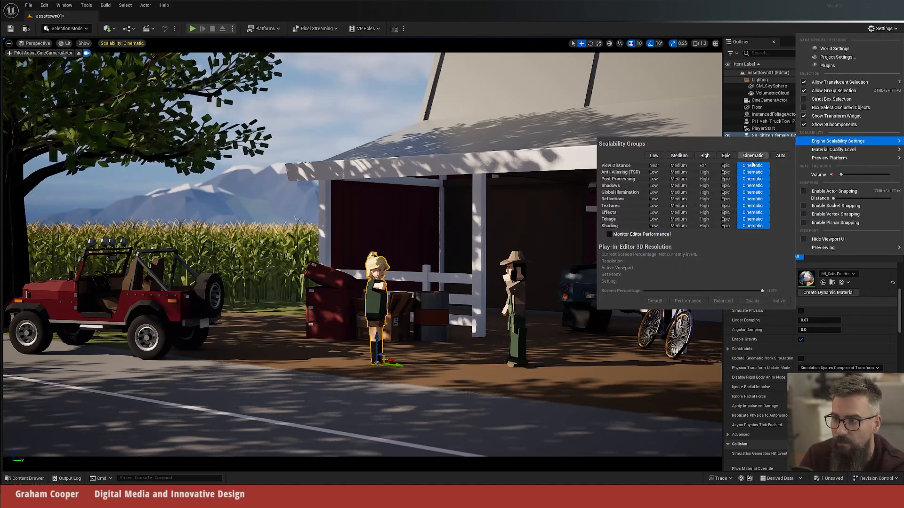
pyautogui.moveTo(810, 151)
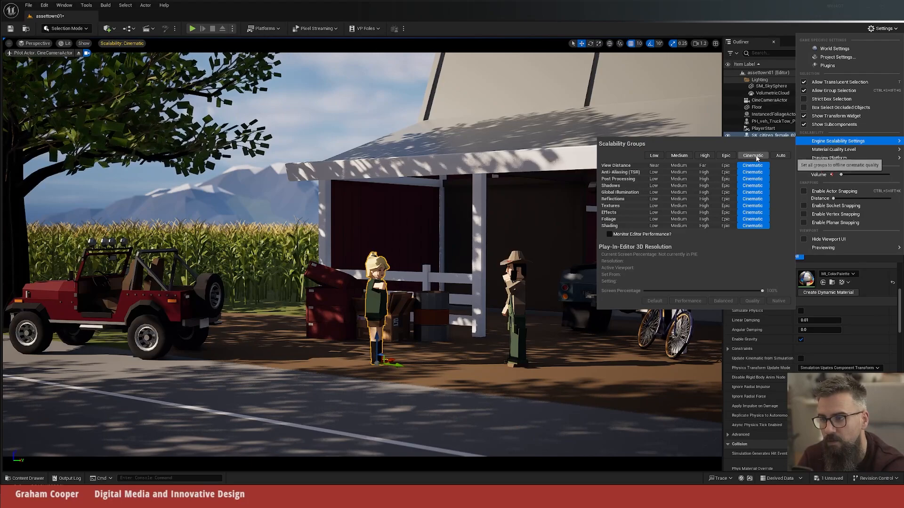
pyautogui.click(775, 12)
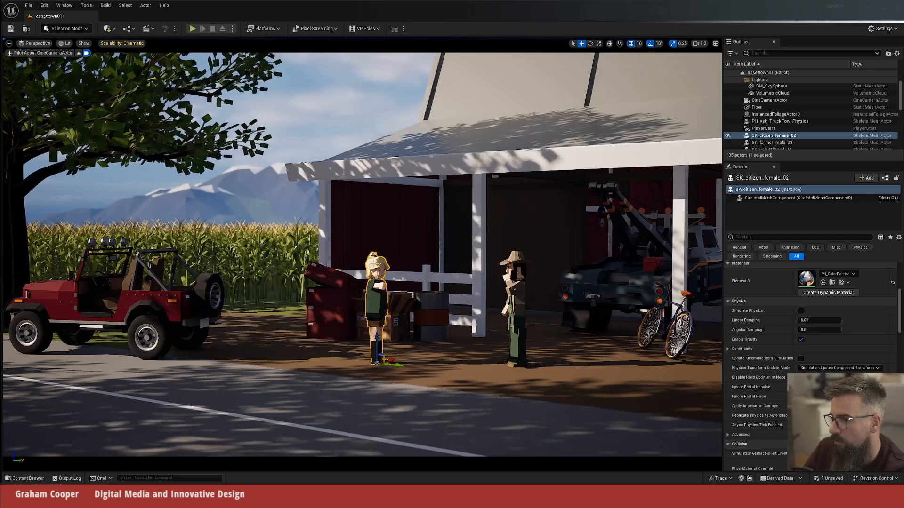
# Step: Select the jeep and the female citizen in turn, and turn on Game View to hide the selection outline and transform widget
pyautogui.click(177, 298)
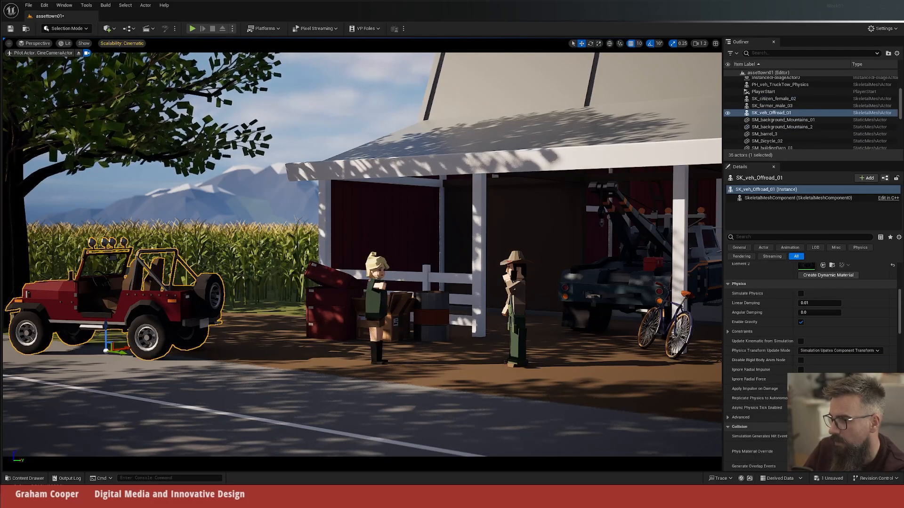
pyautogui.click(379, 284)
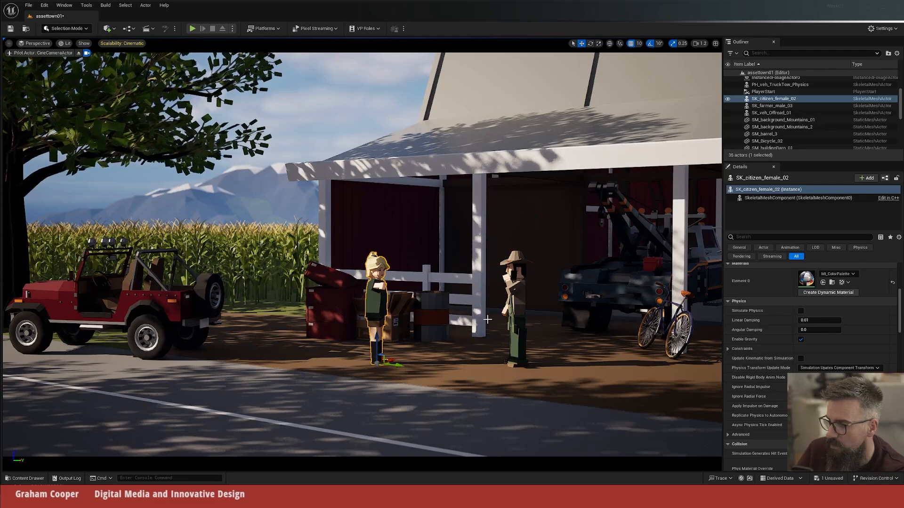
pyautogui.press('g')
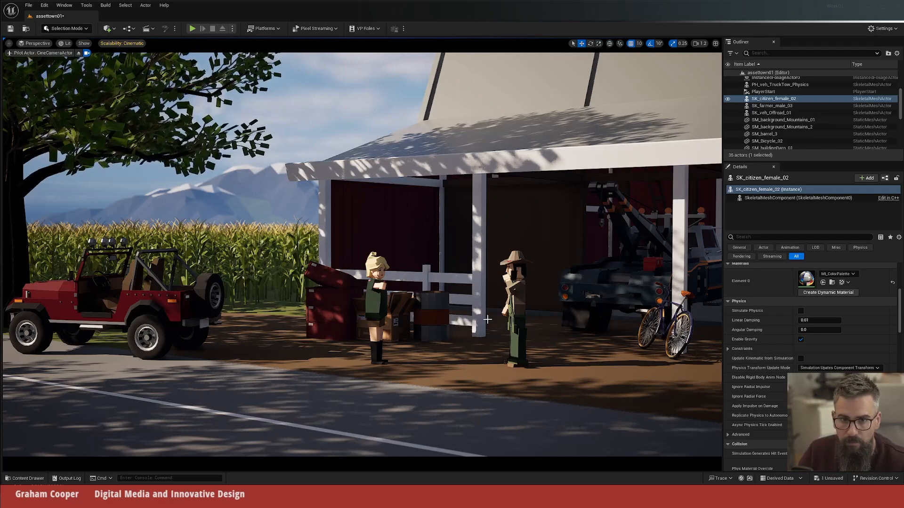
pyautogui.press('g')
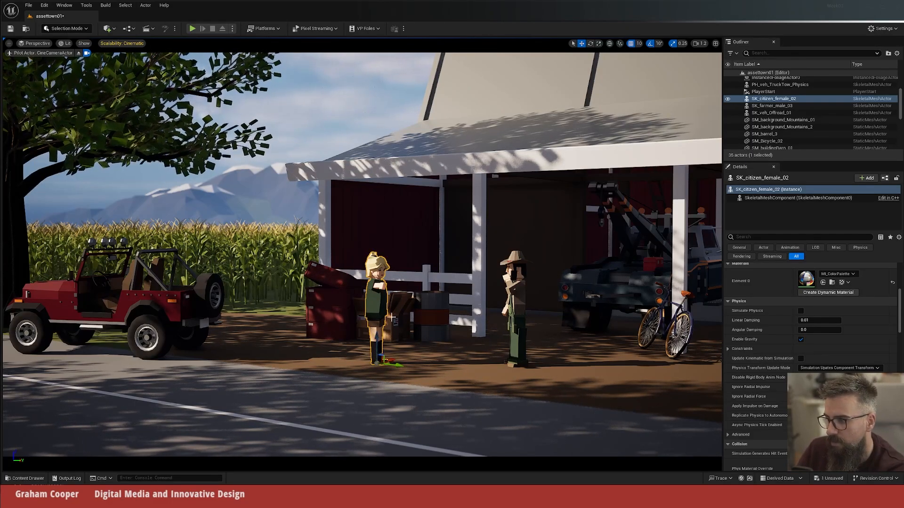
pyautogui.press('g')
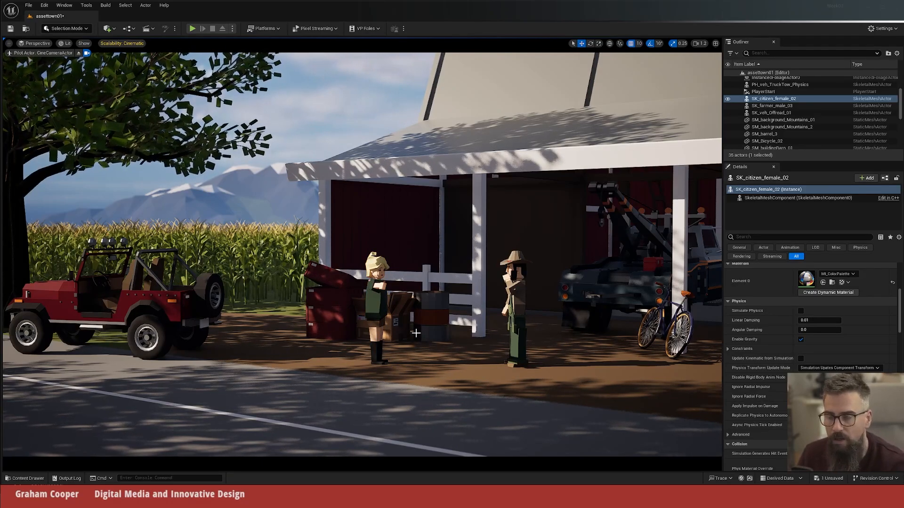
# Step: Capture a high-resolution screenshot of the camera view at size multiplier 1.0 and open the saved image HighresScreenshot00001
pyautogui.click(9, 43)
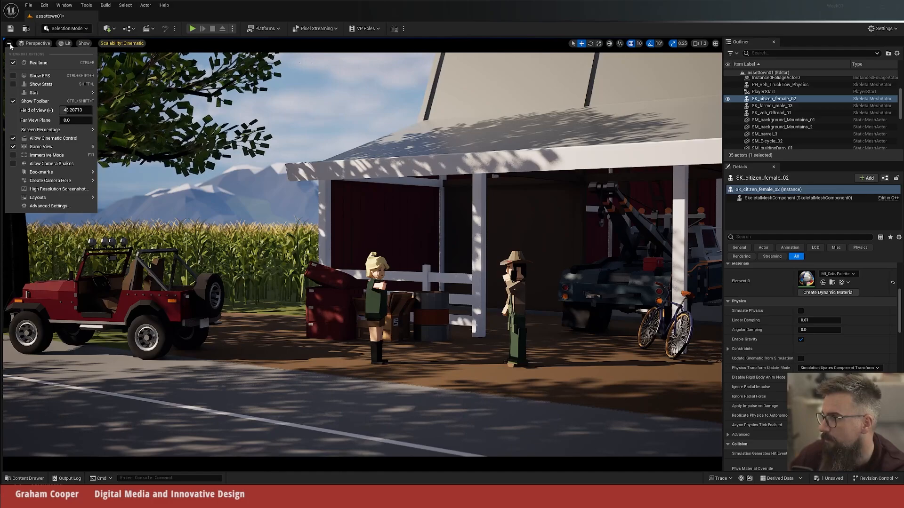
pyautogui.click(47, 190)
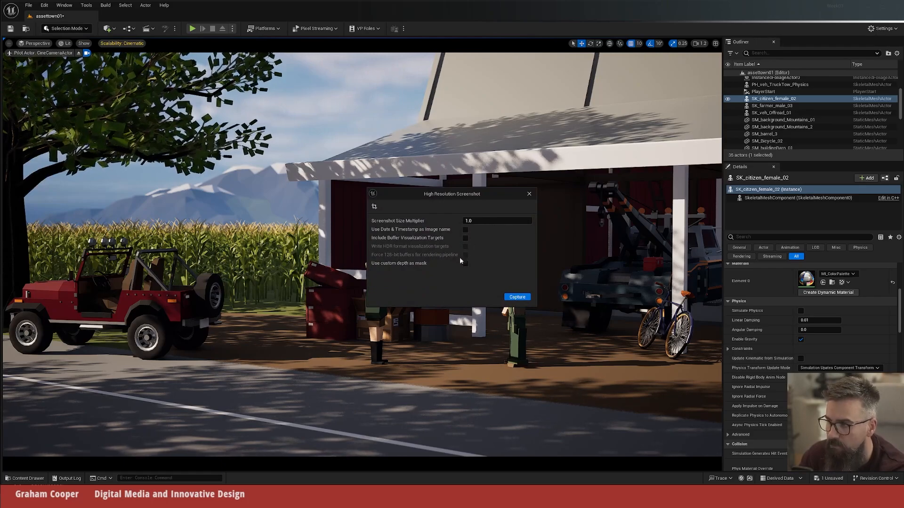
pyautogui.click(516, 297)
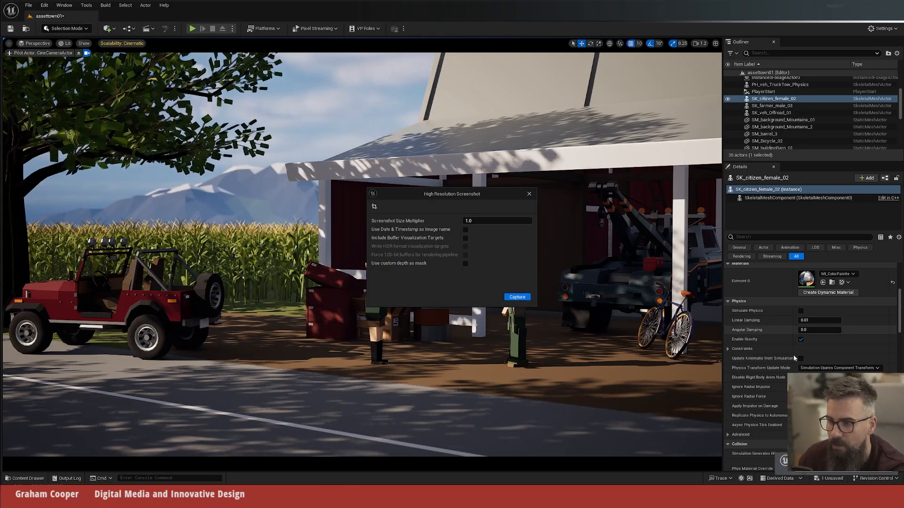
pyautogui.click(833, 473)
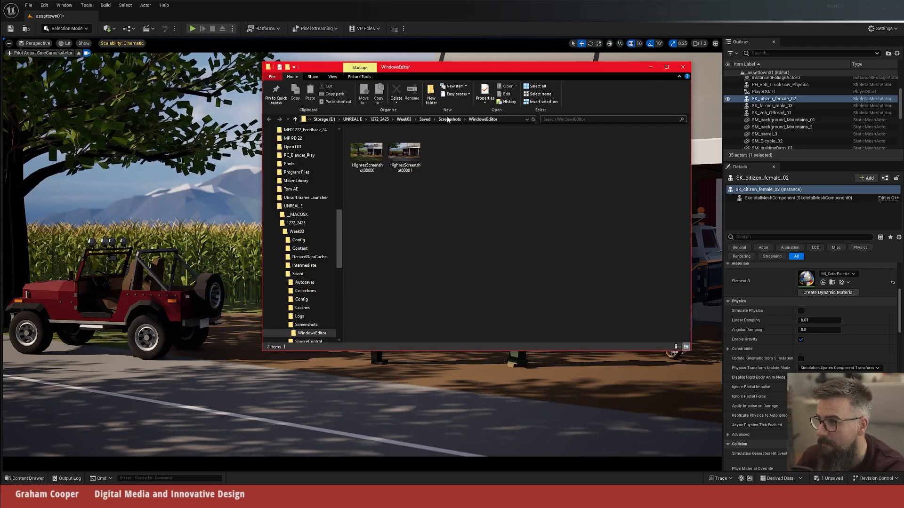
pyautogui.doubleClick(404, 156)
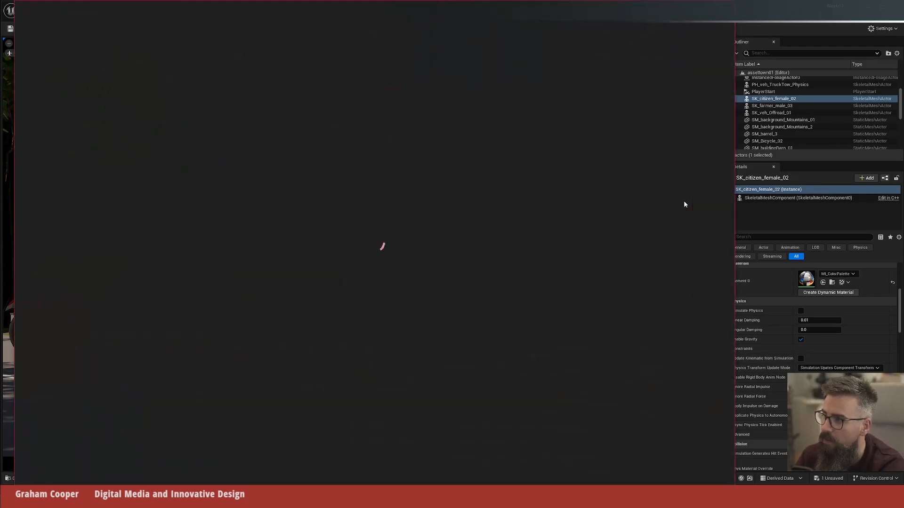